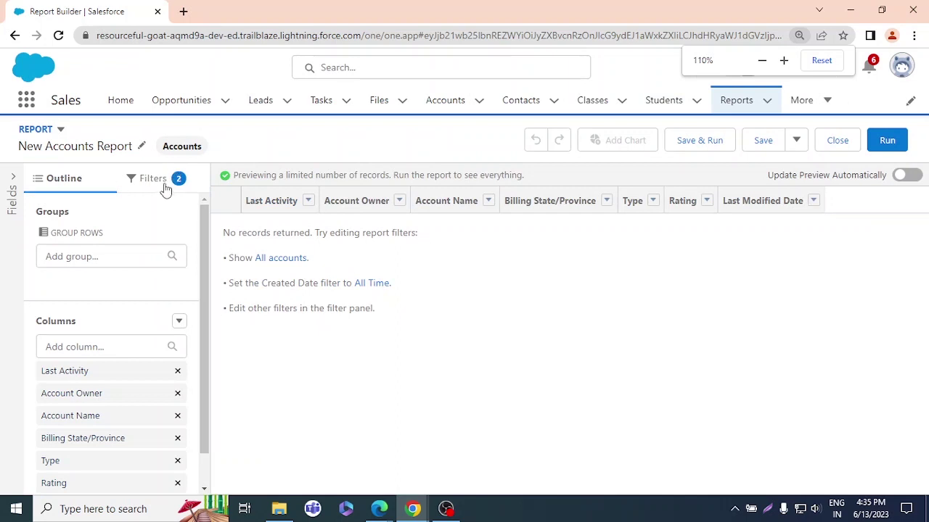
# Examine the report's Show Me and Created Date filters and the suggestions for returning records in the preview.
pyautogui.click(165, 185)
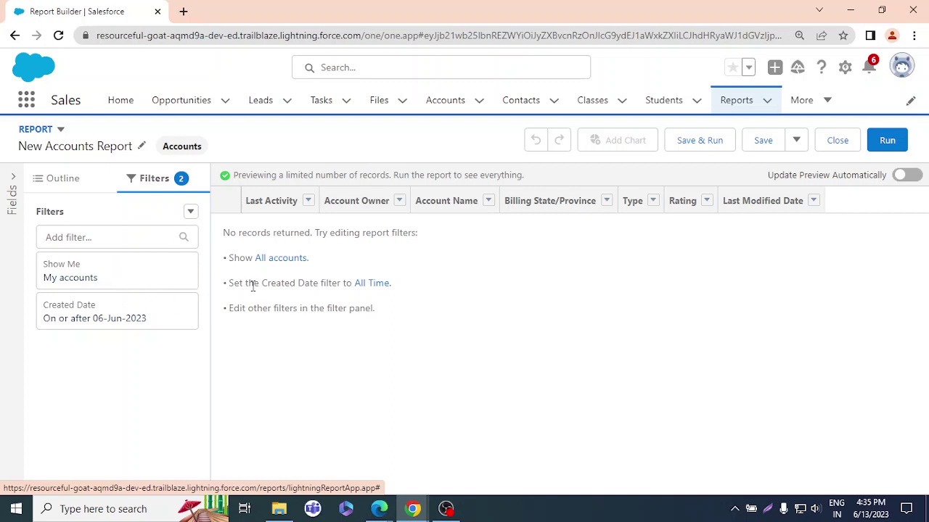
pyautogui.hotkey('ctrl', '-')
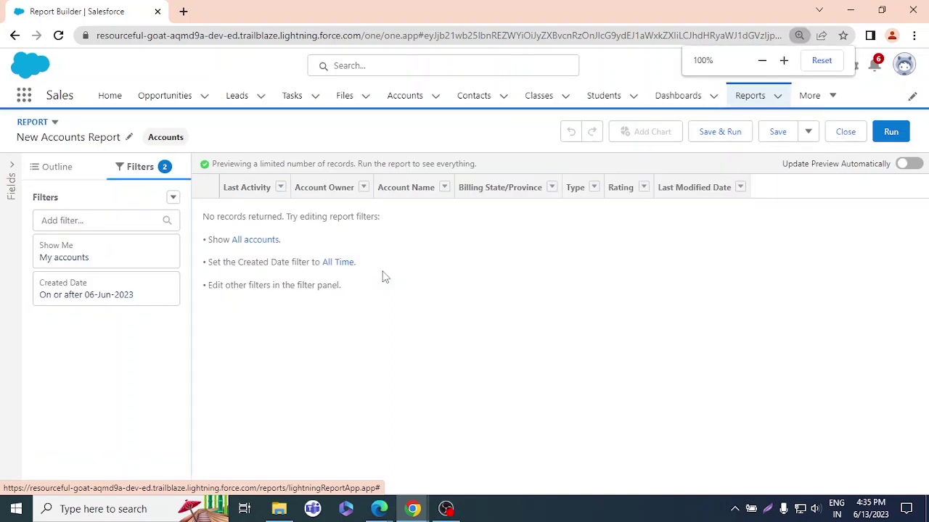
pyautogui.click(105, 261)
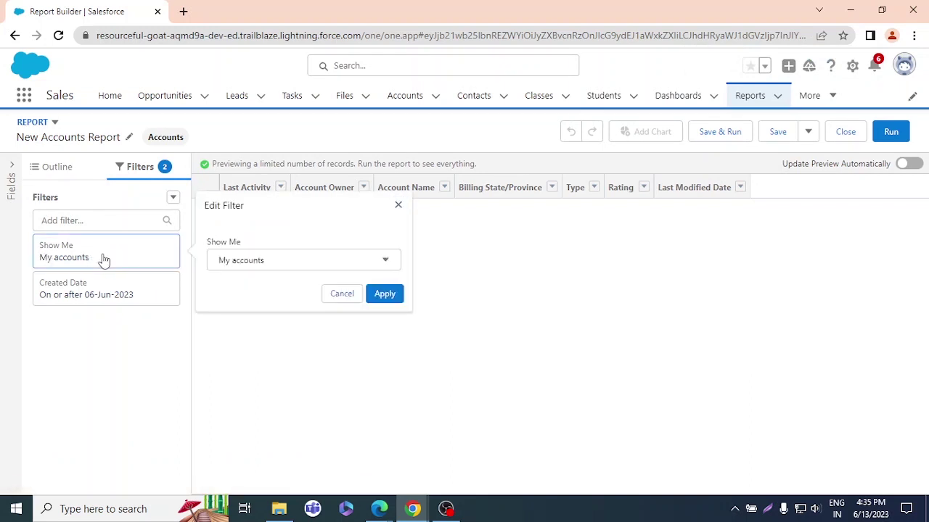
pyautogui.click(397, 206)
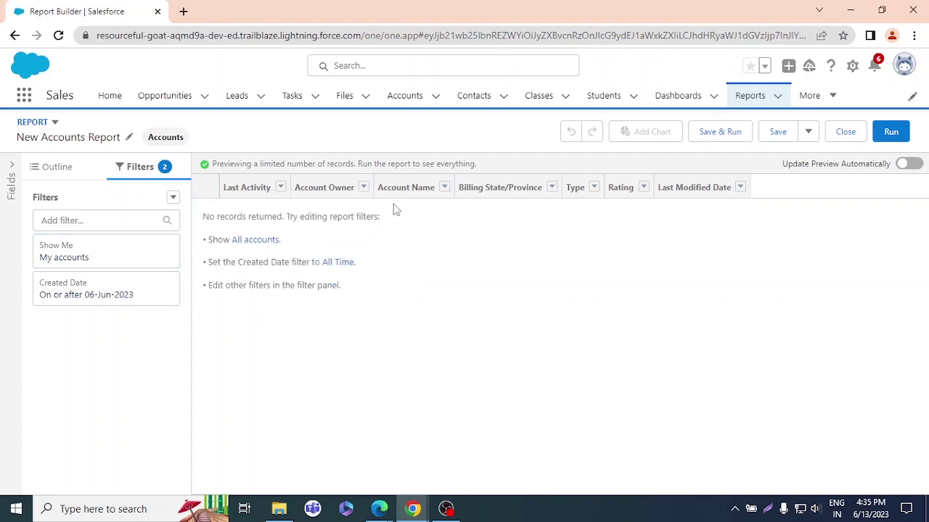
pyautogui.click(105, 254)
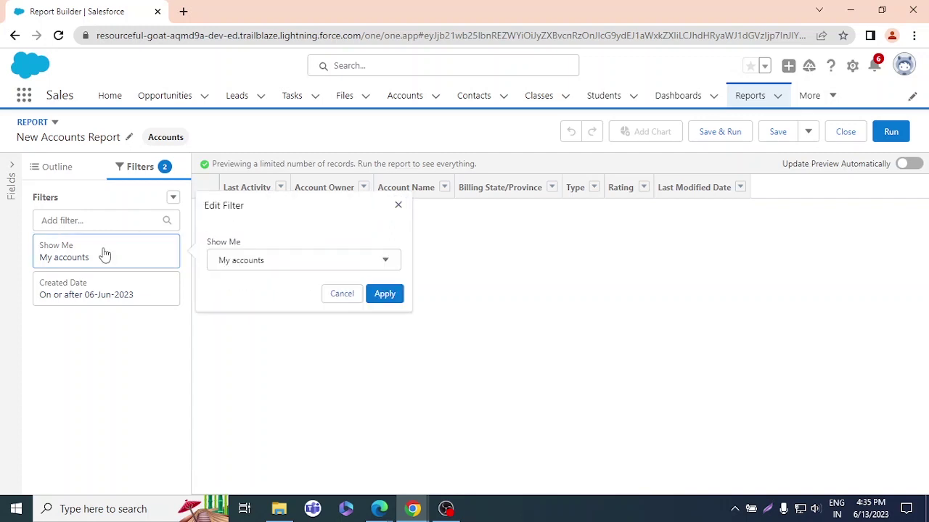
pyautogui.click(397, 206)
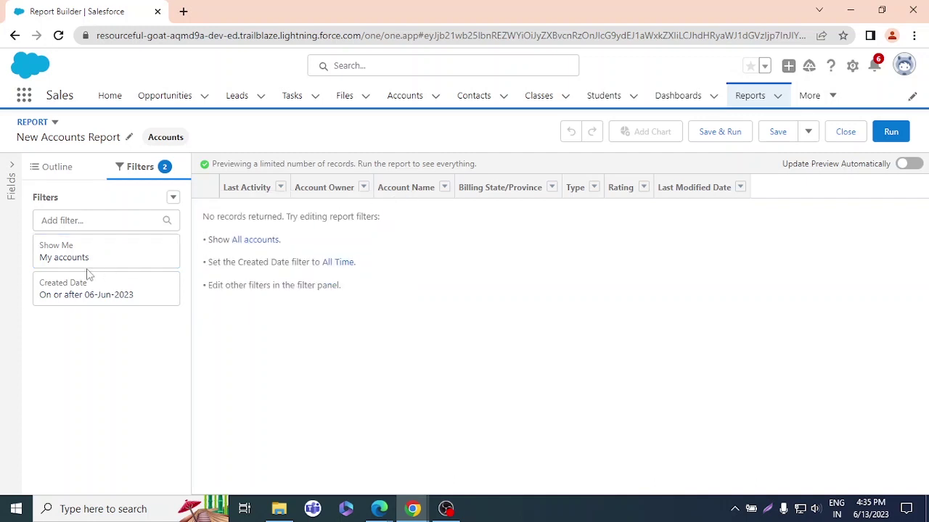
pyautogui.click(108, 302)
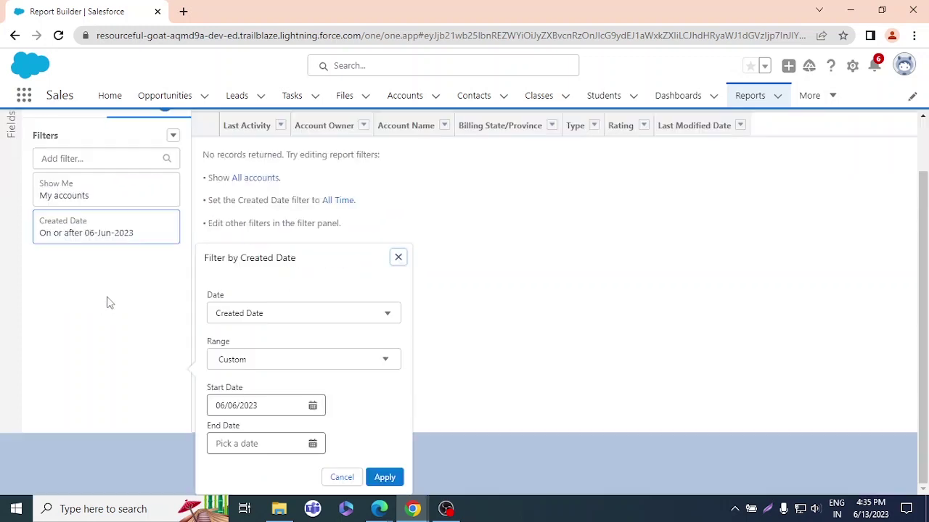
pyautogui.click(398, 258)
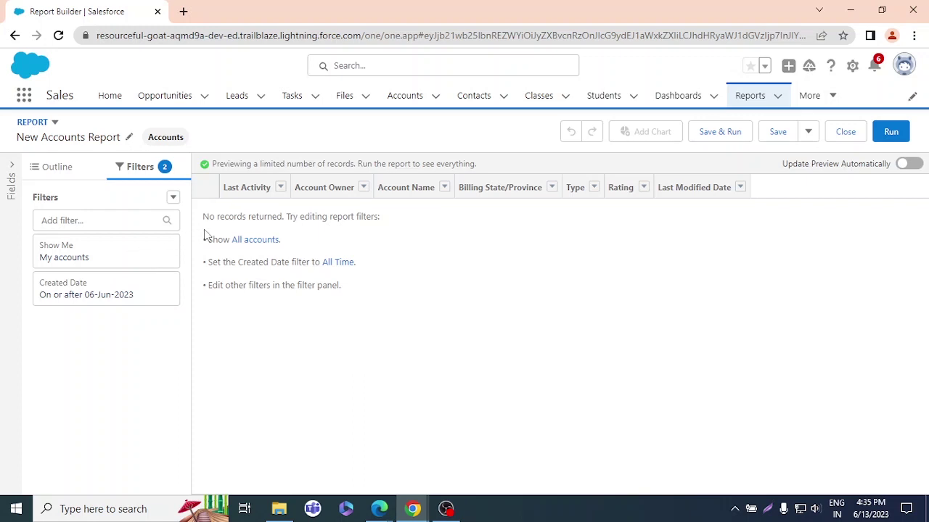
pyautogui.moveTo(207, 245); pyautogui.dragTo(294, 250)
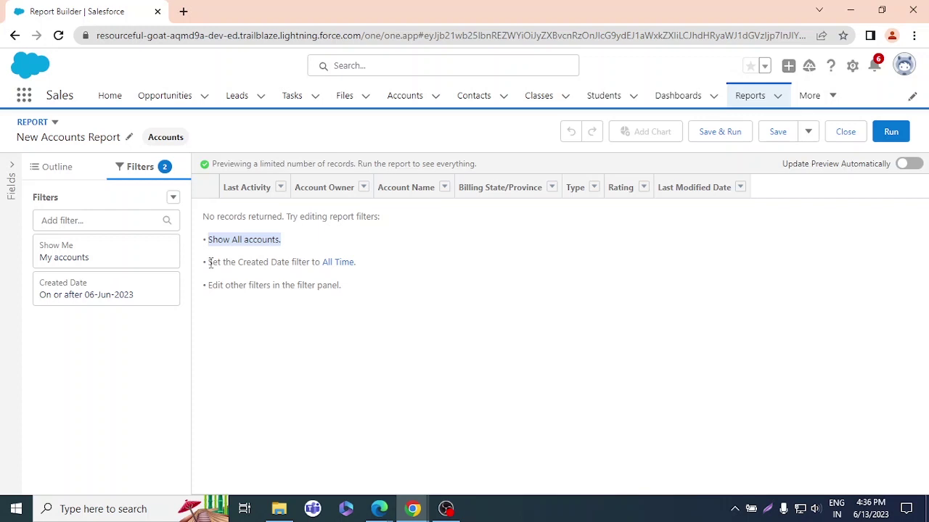
pyautogui.moveTo(209, 263); pyautogui.dragTo(353, 264)
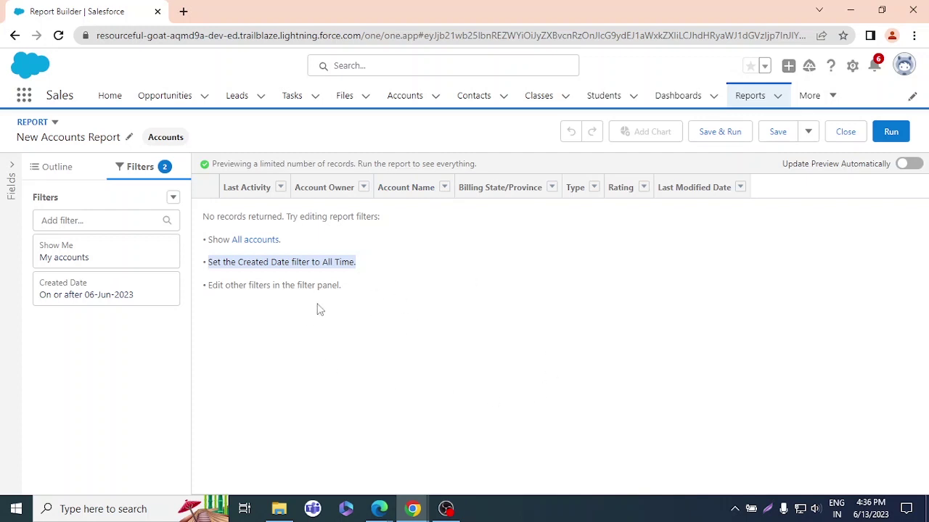
# Set the report's Show Me filter to All accounts and apply it.
pyautogui.click(90, 266)
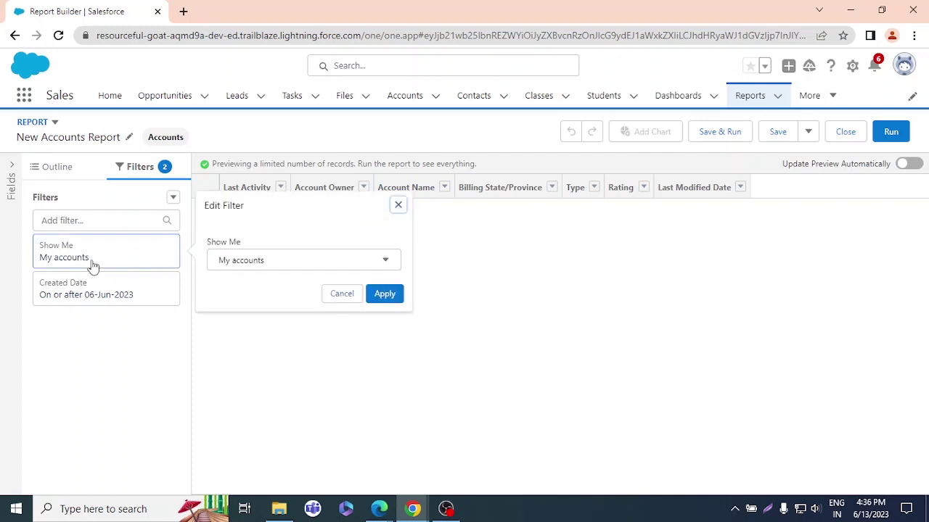
pyautogui.click(245, 263)
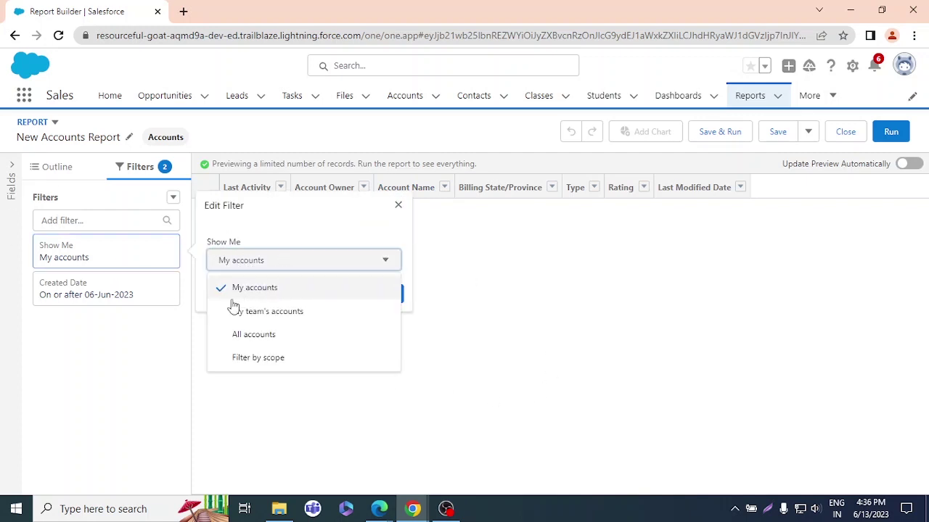
pyautogui.click(264, 335)
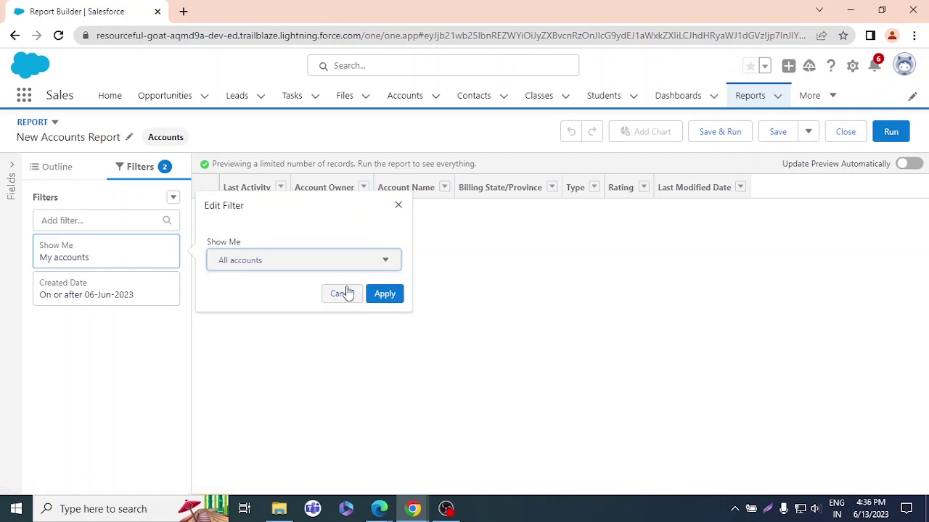
pyautogui.click(383, 294)
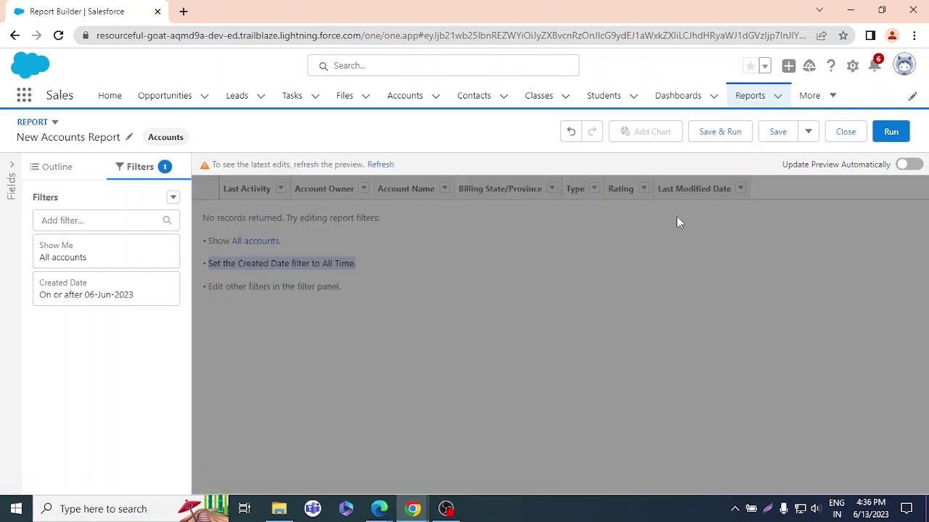
# Refresh the report preview and turn on automatic preview updates.
pyautogui.click(388, 166)
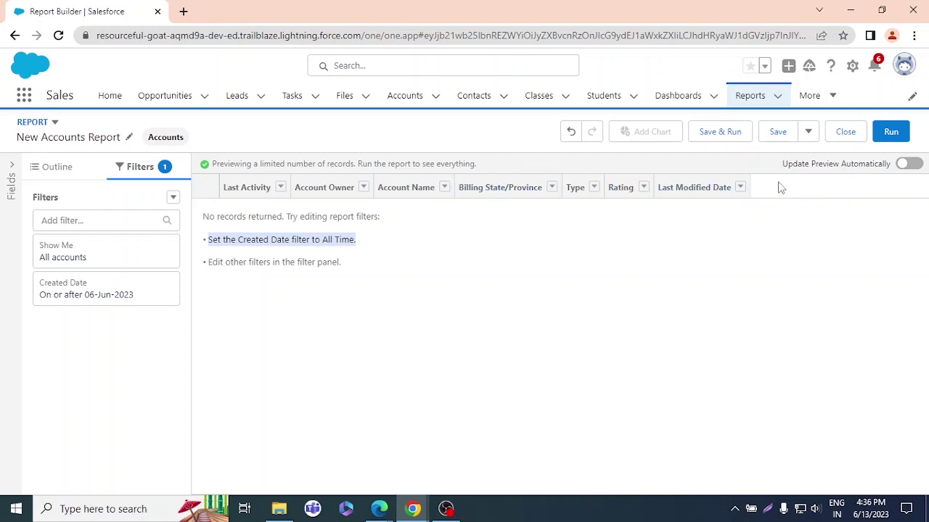
pyautogui.click(916, 166)
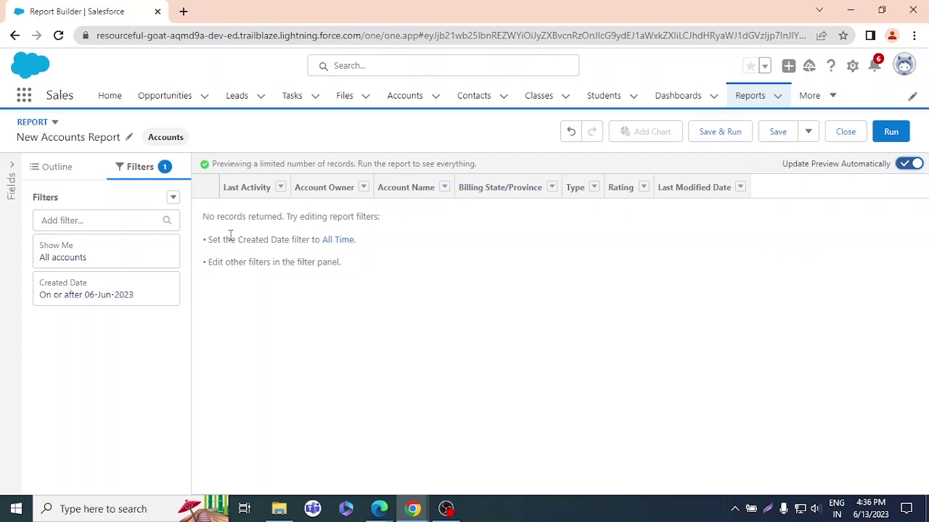
pyautogui.click(127, 297)
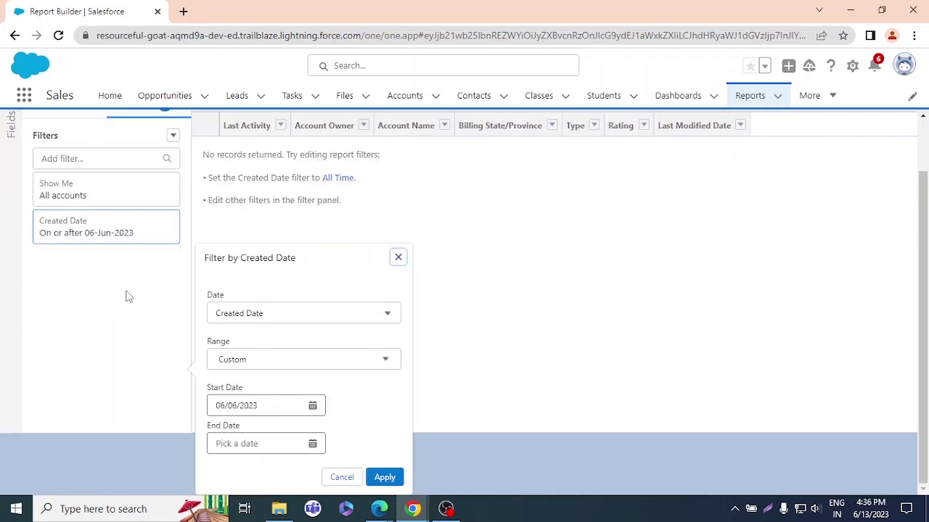
pyautogui.click(314, 314)
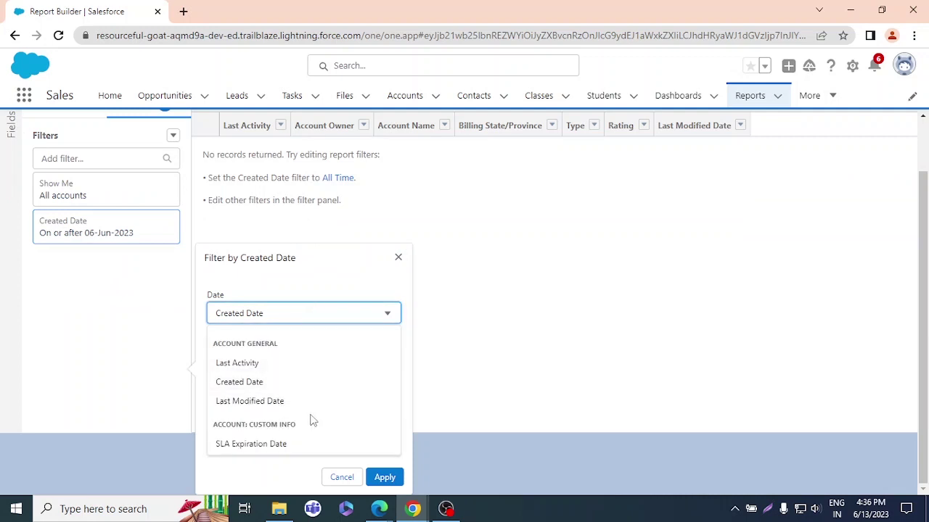
pyautogui.click(399, 259)
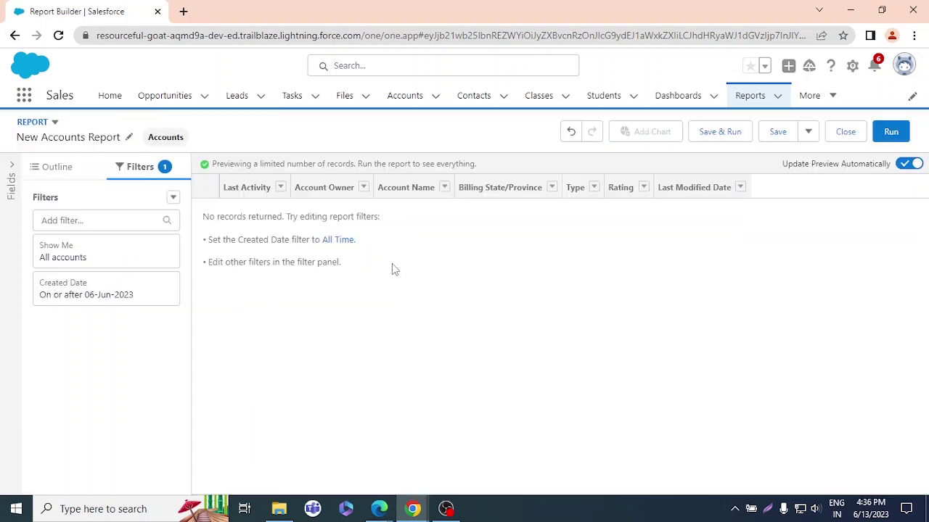
# Set the Created Date filter's range to All Time and apply it.
pyautogui.click(84, 290)
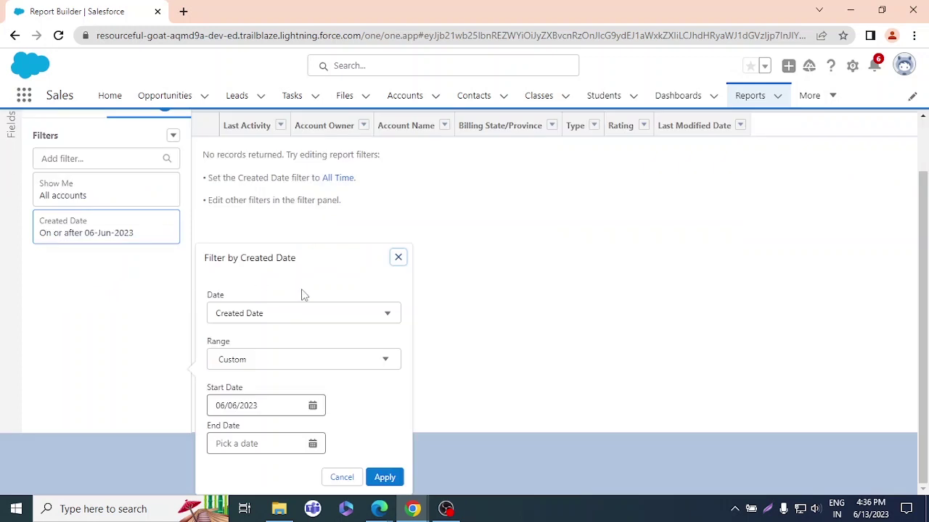
pyautogui.click(290, 361)
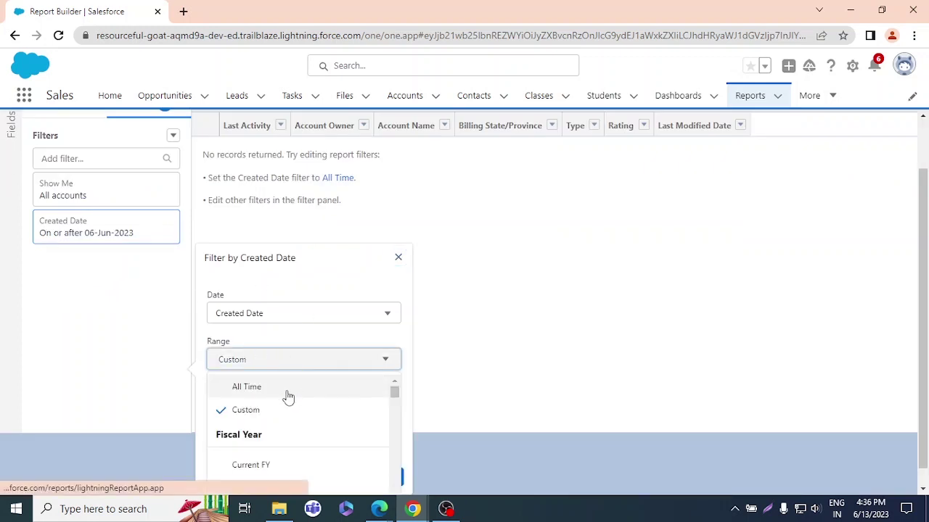
pyautogui.click(246, 387)
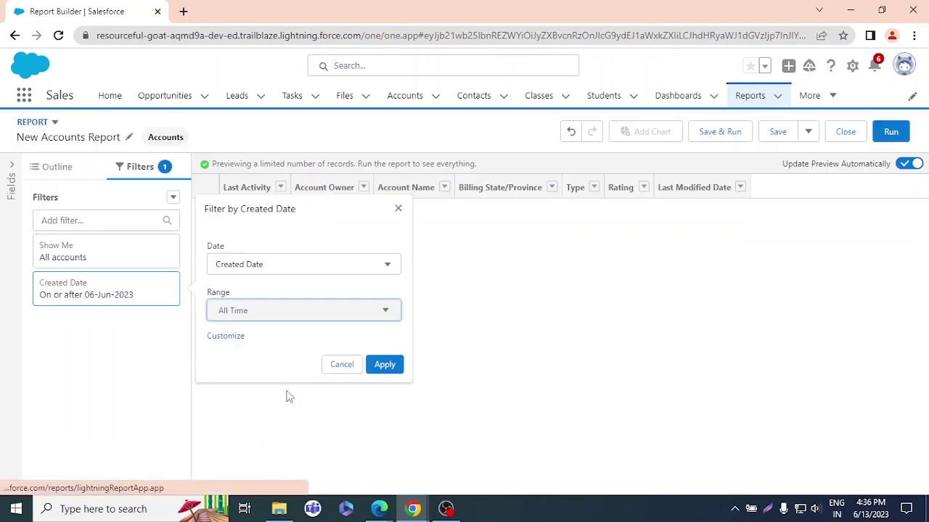
pyautogui.click(381, 368)
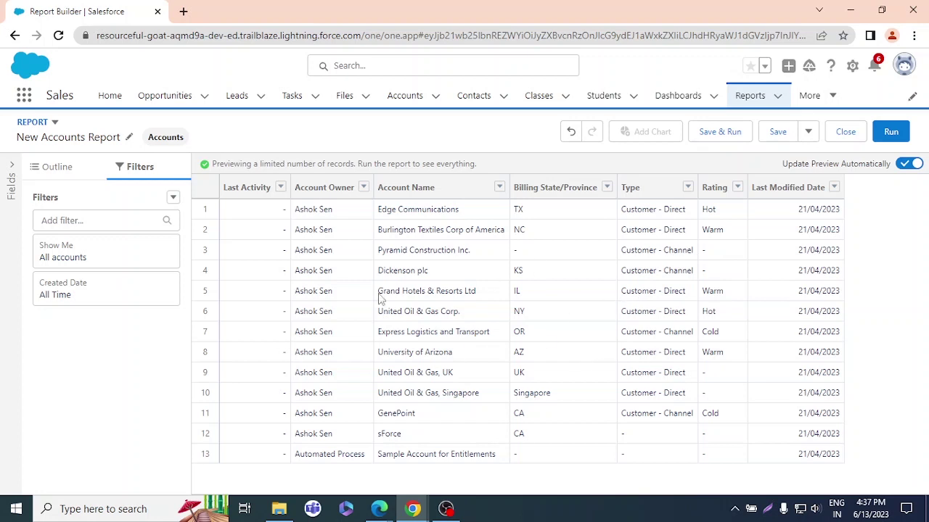
pyautogui.click(75, 169)
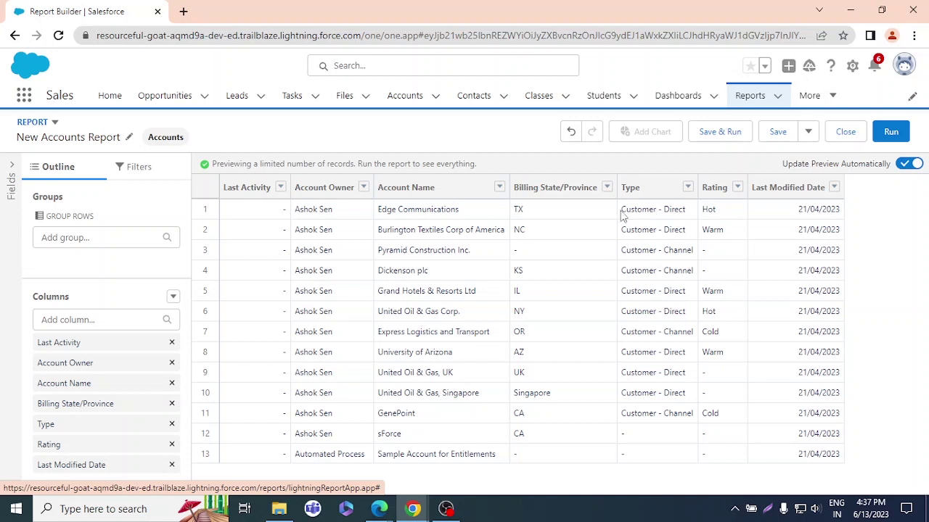
pyautogui.moveTo(622, 214); pyautogui.dragTo(698, 216)
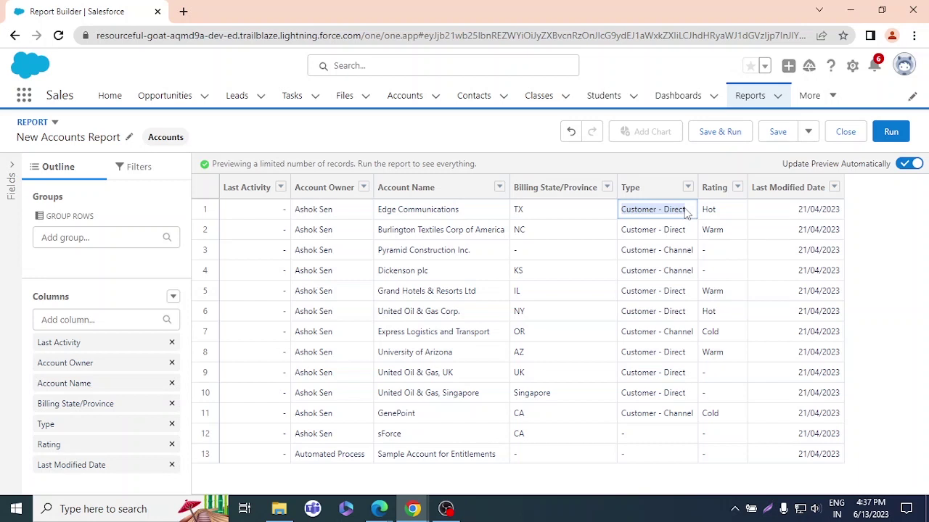
pyautogui.click(685, 211)
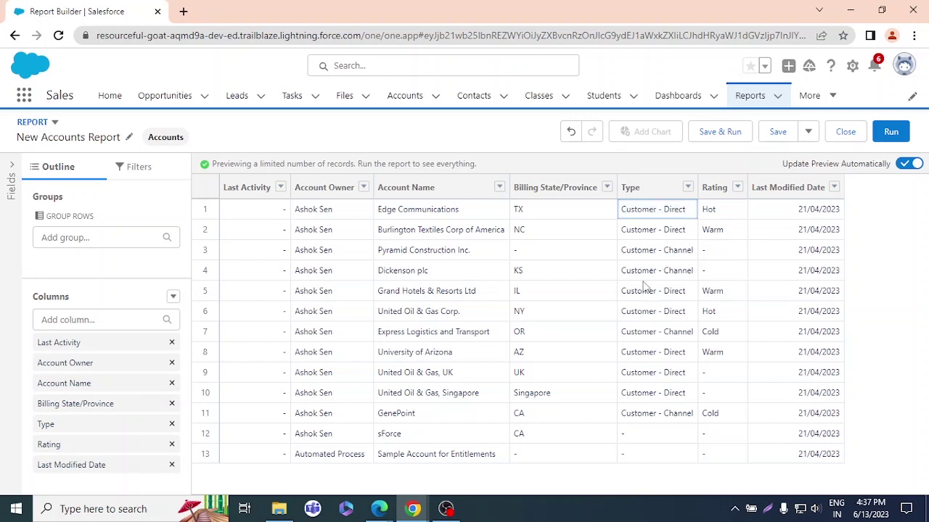
pyautogui.click(124, 166)
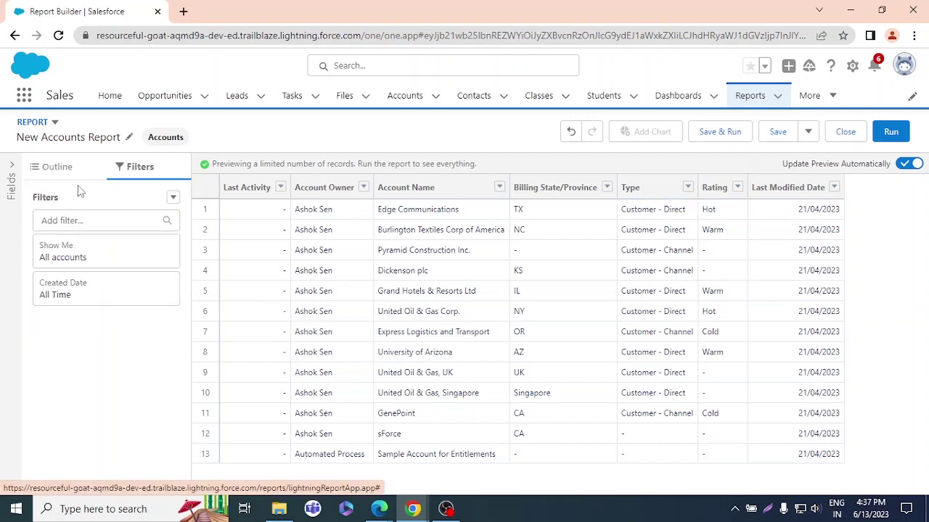
# Remove the Last Activity, Account Owner and Last Modified Date columns from the report outline.
pyautogui.click(47, 167)
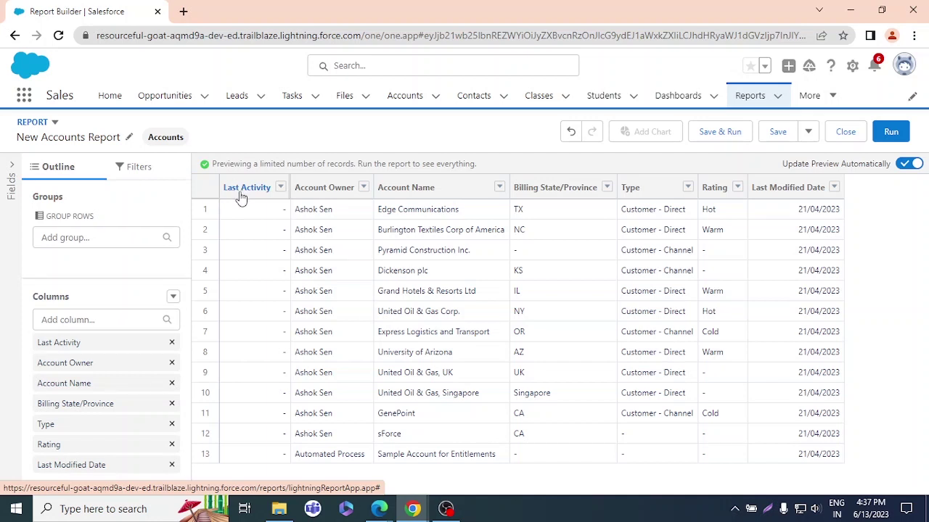
pyautogui.click(172, 342)
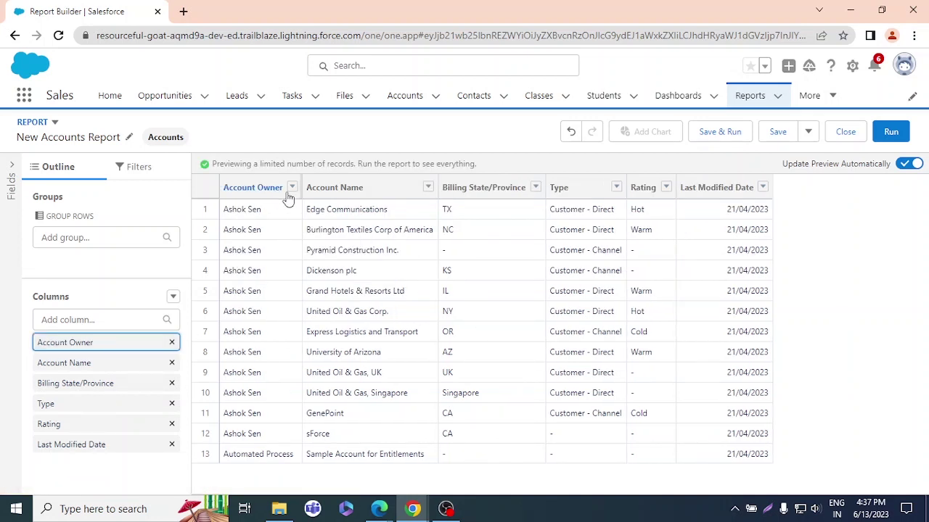
pyautogui.click(171, 343)
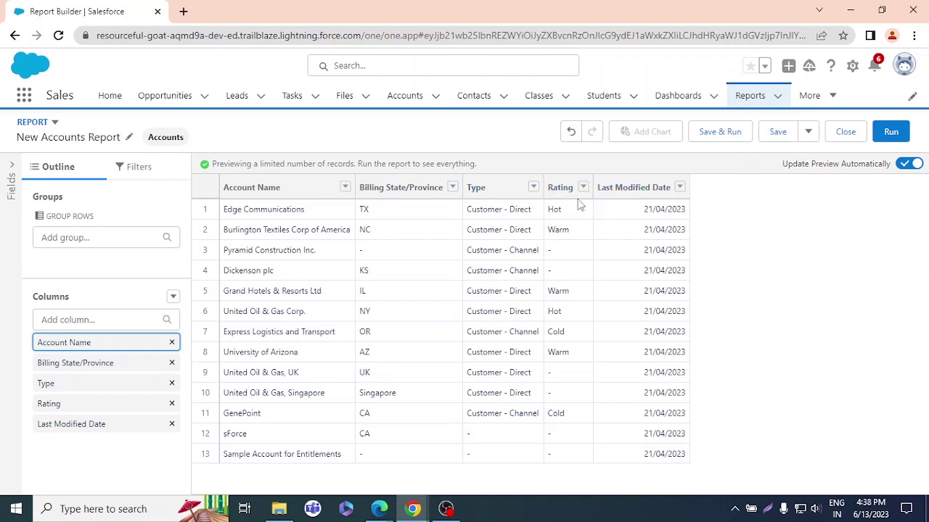
pyautogui.click(172, 426)
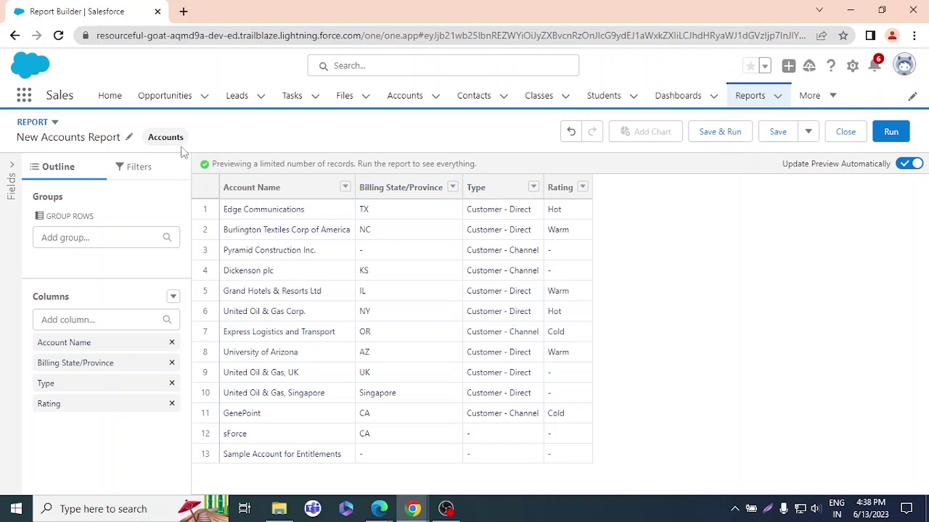
# Browse the available filter fields and add a report filter on the account Type field.
pyautogui.click(130, 169)
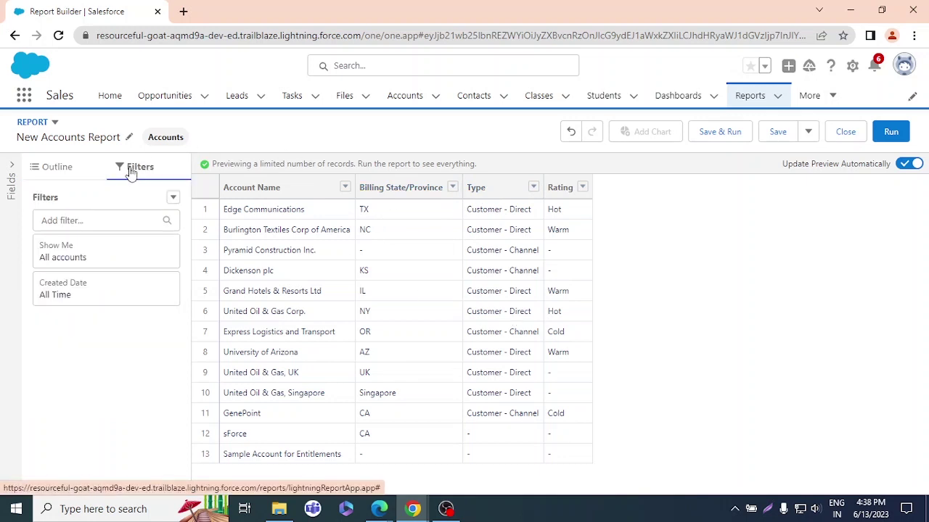
pyautogui.click(115, 221)
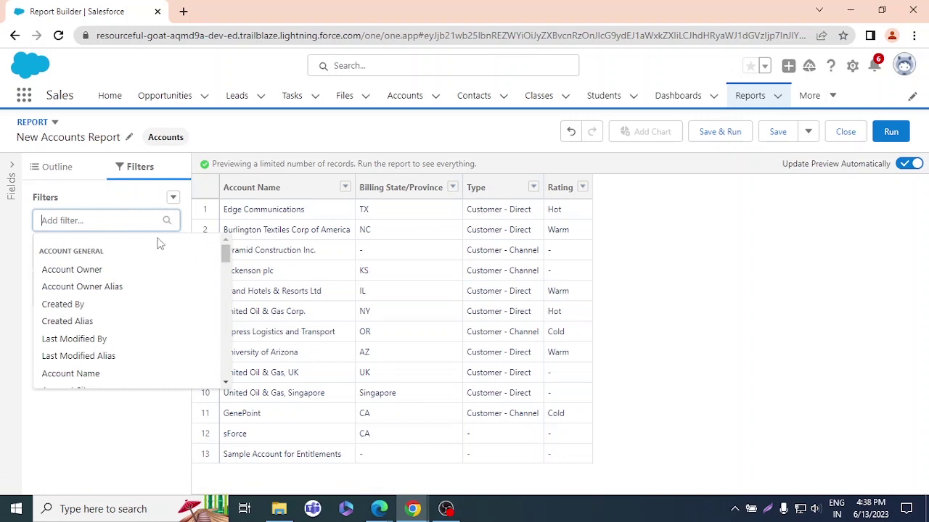
pyautogui.scroll(-5, 122, 307)
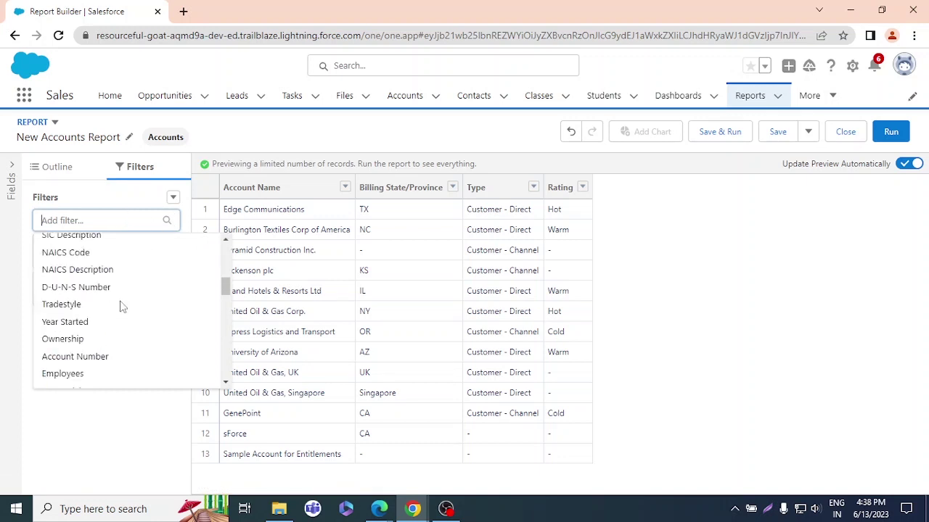
pyautogui.scroll(-3, 122, 307)
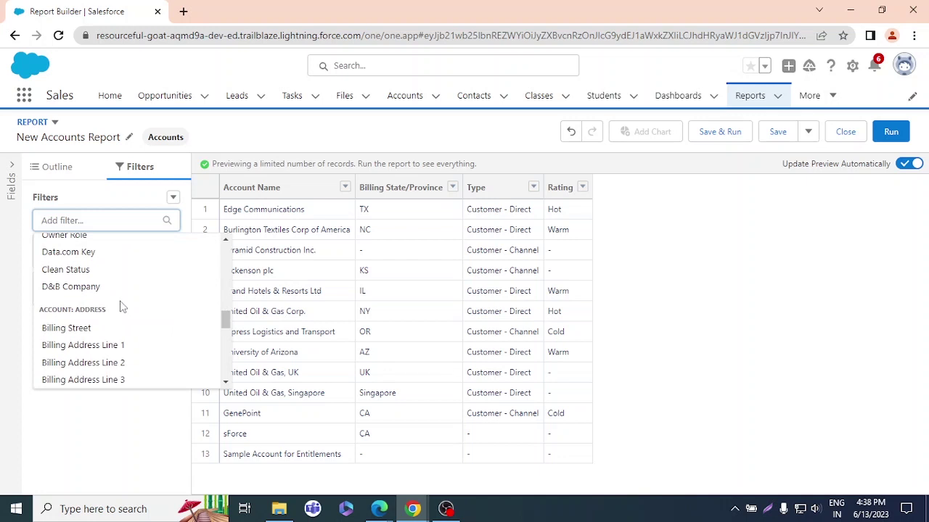
pyautogui.scroll(3, 122, 308)
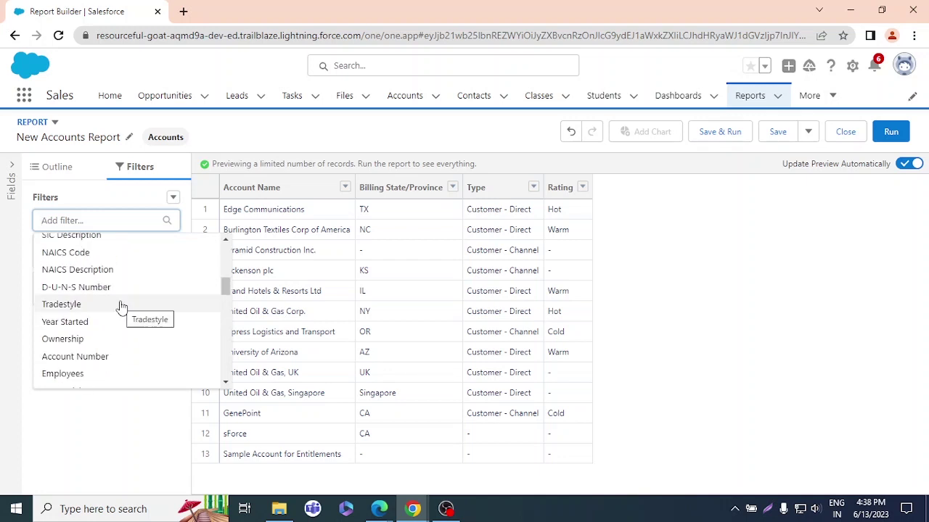
pyautogui.scroll(5, 122, 307)
pyautogui.scroll(-5, 122, 307)
pyautogui.scroll(-3, 122, 307)
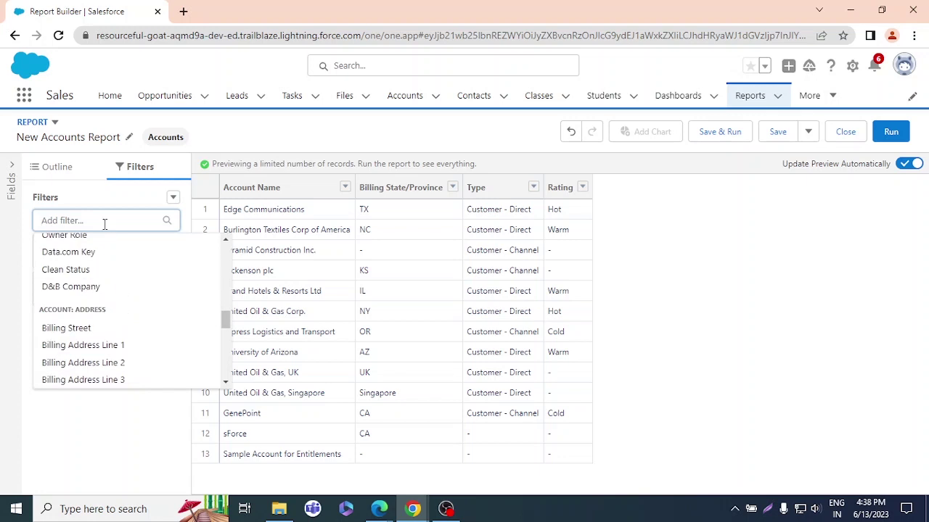
pyautogui.write('typ')
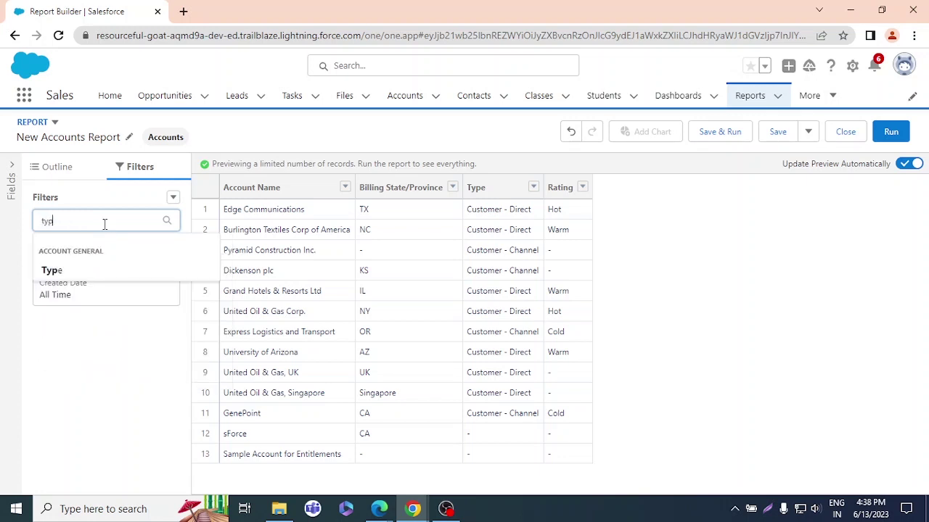
pyautogui.click(85, 271)
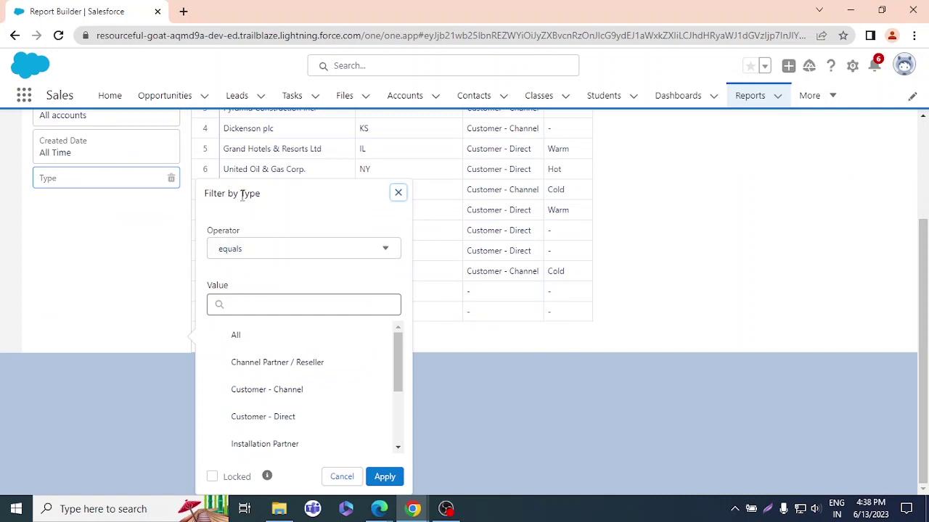
# Review the Type filter's operators, keep equals, choose Customer - Direct as the value and apply the filter.
pyautogui.click(317, 254)
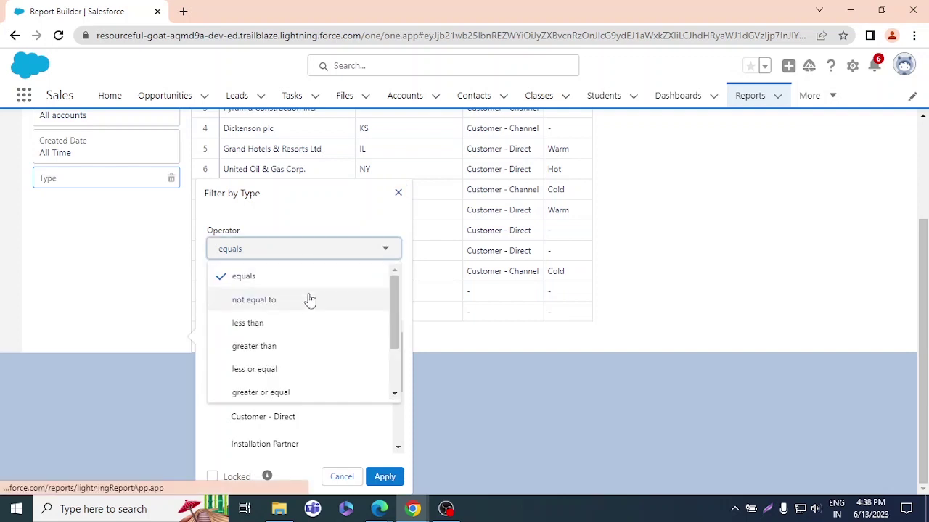
pyautogui.scroll(-1, 308, 299)
pyautogui.scroll(1, 308, 299)
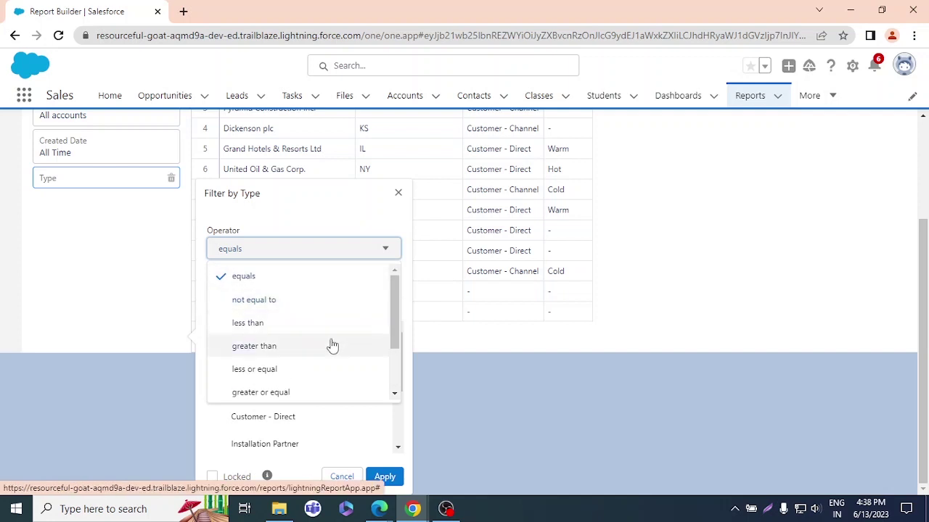
pyautogui.scroll(-1, 333, 345)
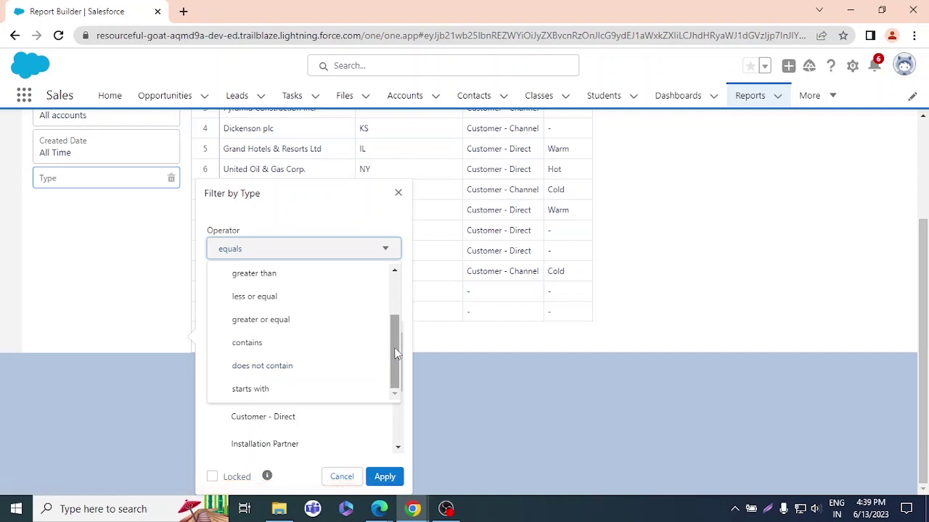
pyautogui.moveTo(395, 353); pyautogui.dragTo(401, 270)
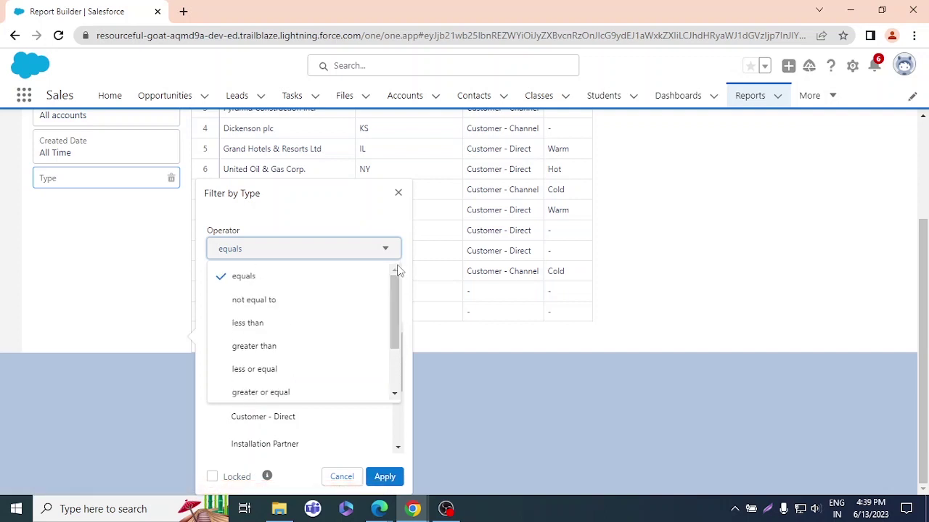
pyautogui.click(248, 276)
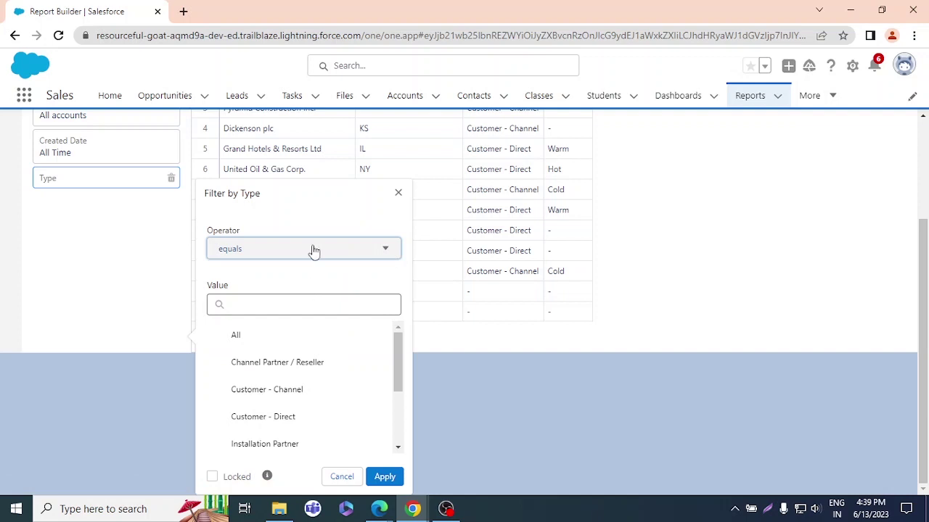
pyautogui.click(321, 305)
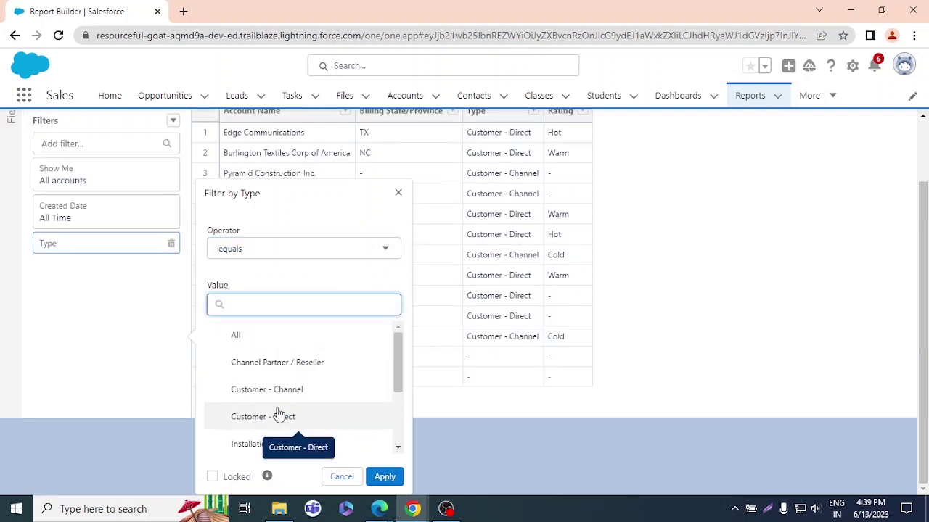
pyautogui.click(279, 415)
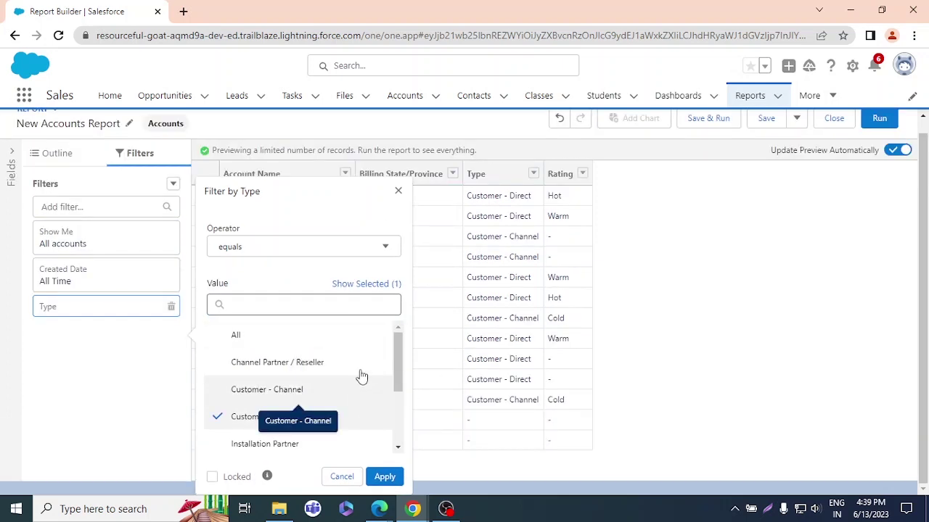
pyautogui.click(383, 477)
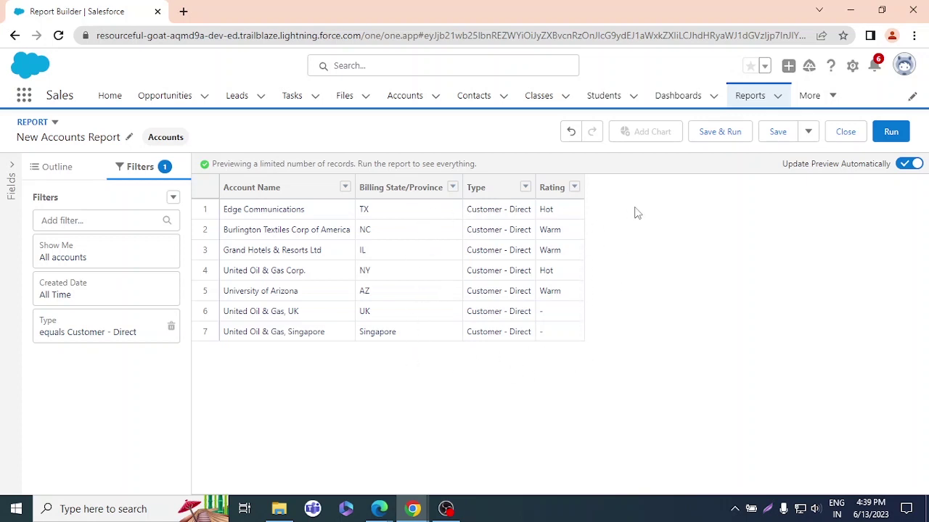
# Turn off automatic preview updates, remove the Type filter and refresh the report preview.
pyautogui.click(911, 166)
pyautogui.click(172, 327)
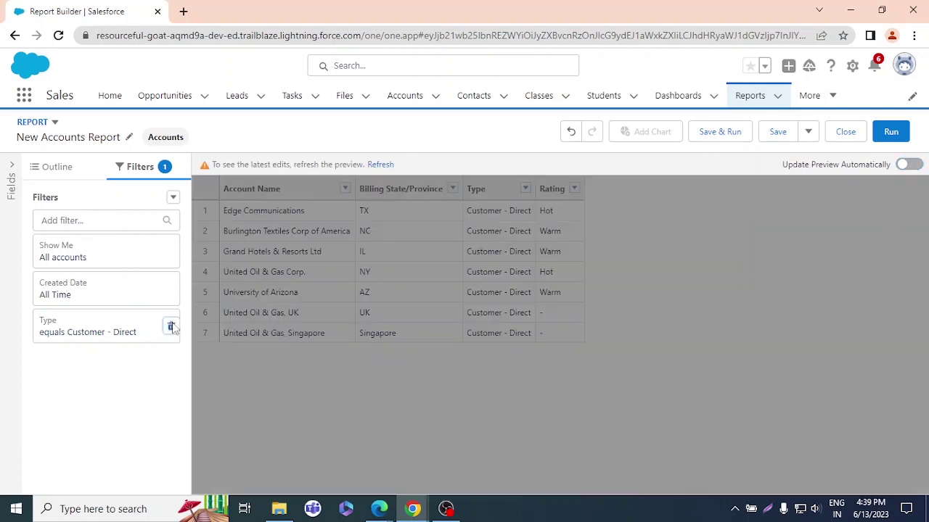
pyautogui.click(380, 166)
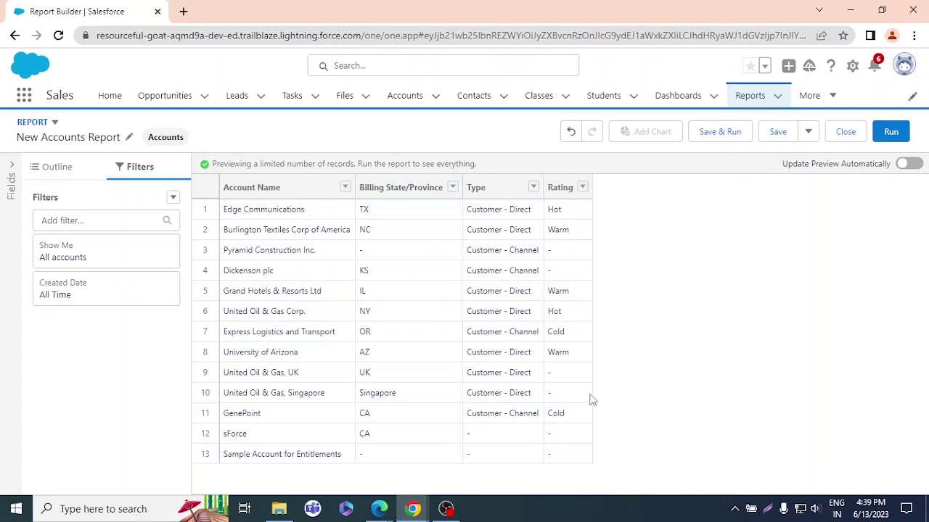
# Add a Type equals Customer - Direct filter, apply it and refresh the report preview.
pyautogui.click(102, 218)
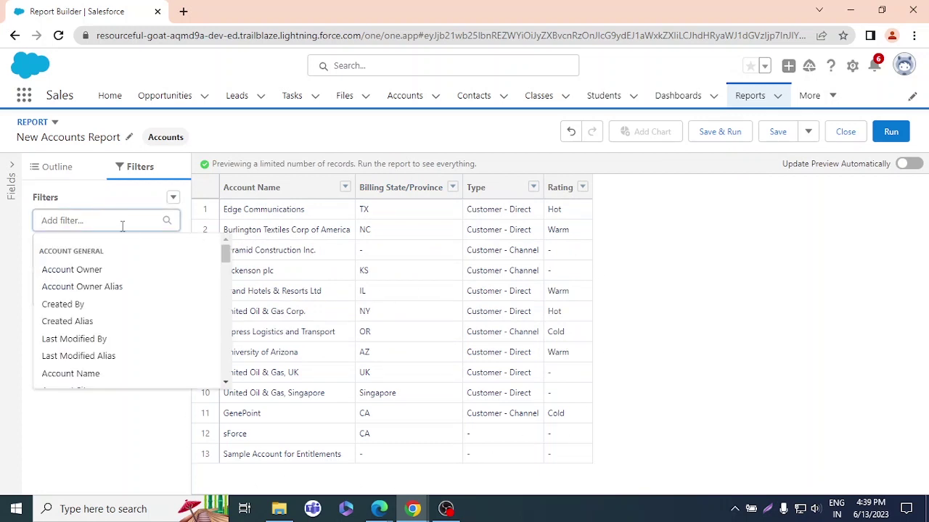
pyautogui.write('typ')
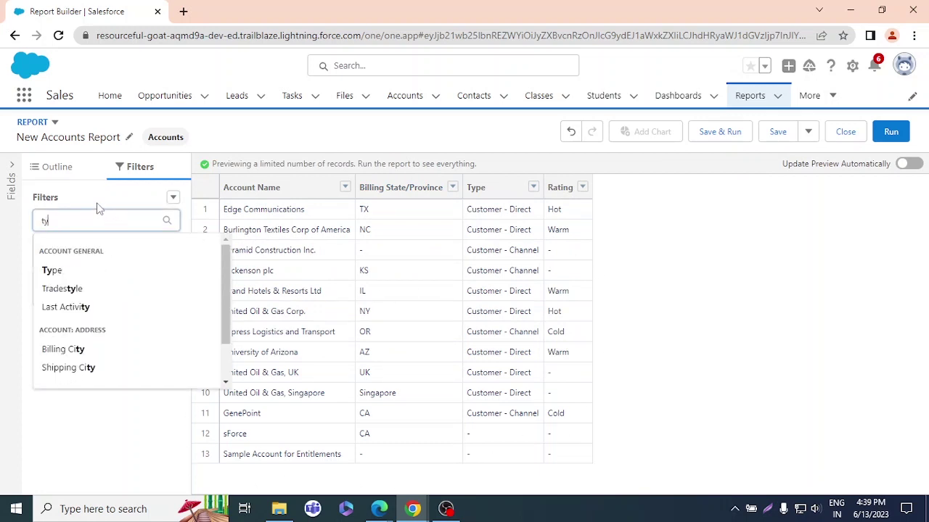
pyautogui.click(85, 273)
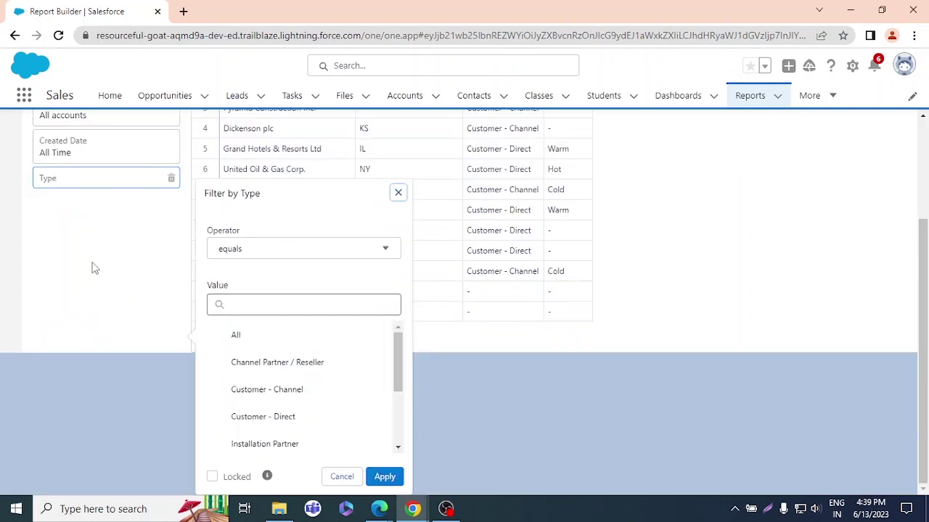
pyautogui.click(285, 418)
pyautogui.click(385, 480)
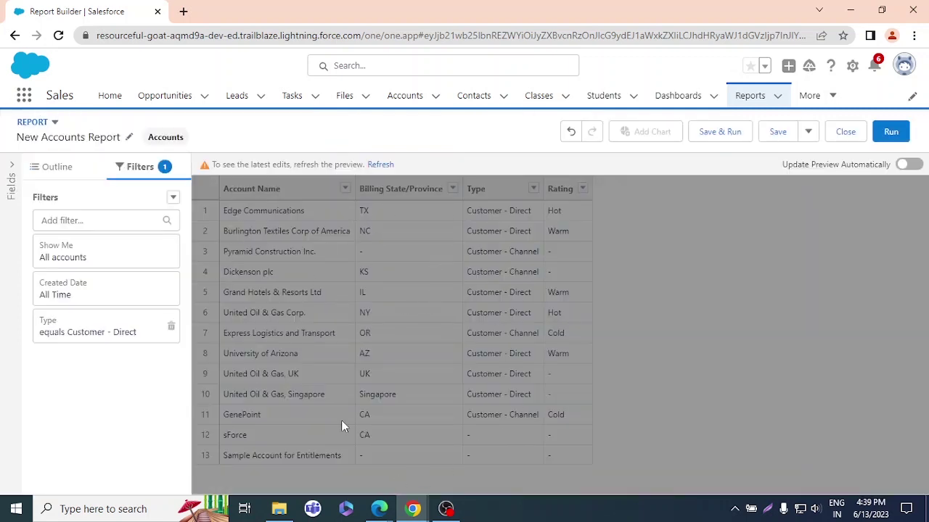
pyautogui.click(381, 165)
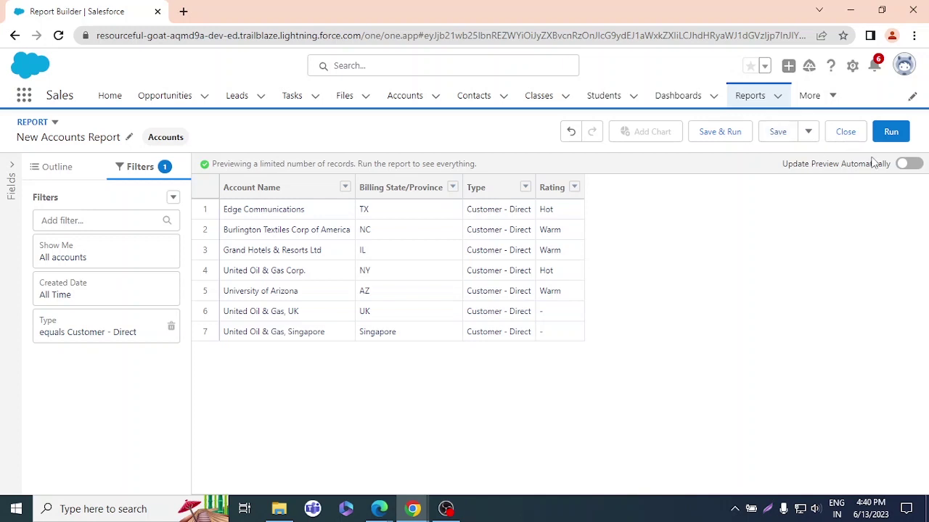
# Save the report under the name Direct Customer Accounts, leaving the description empty.
pyautogui.click(779, 132)
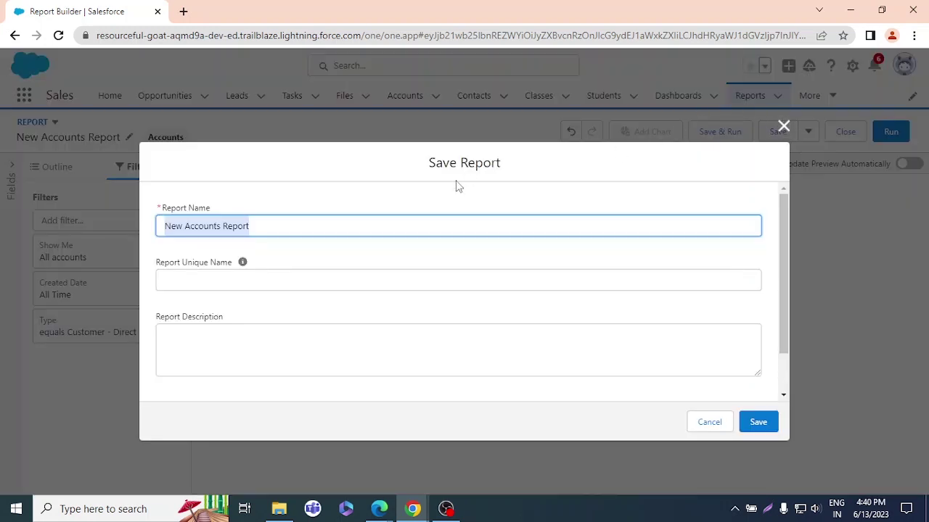
pyautogui.press('BackSpace')
pyautogui.write('Direct Customer')
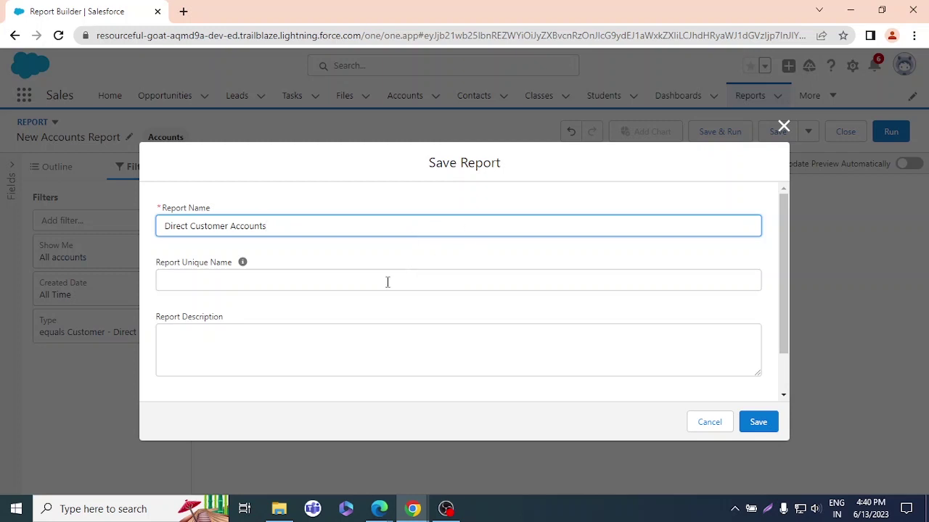
pyautogui.click(355, 336)
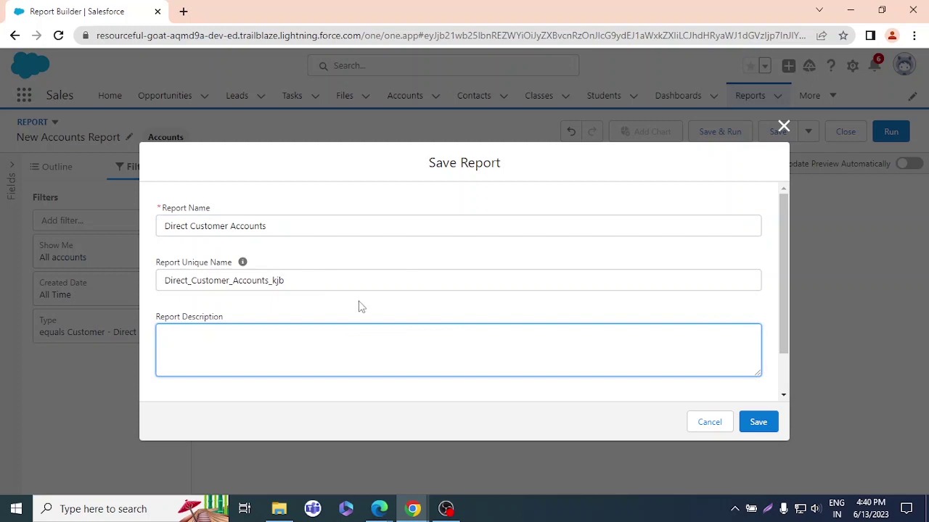
pyautogui.click(757, 422)
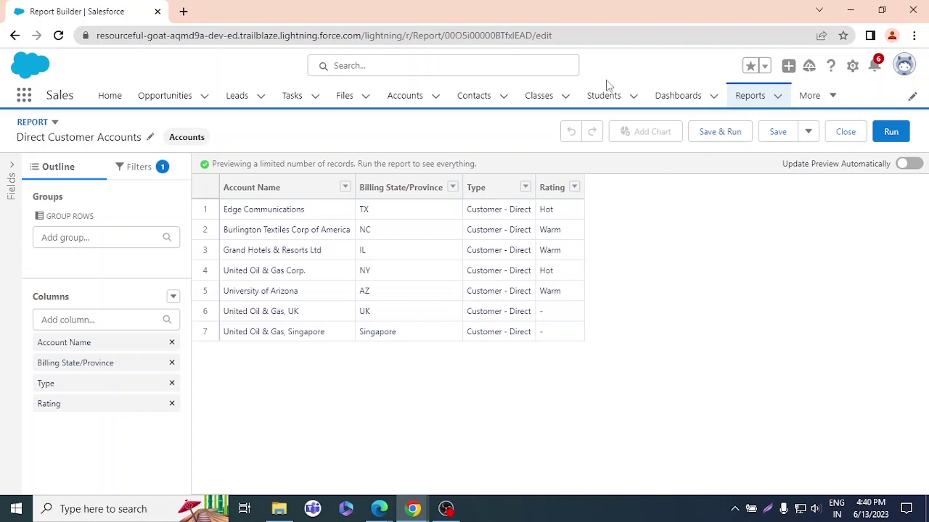
# Look at the additional filter options offered for the report's filters, such as filter logic and cross filters.
pyautogui.click(134, 176)
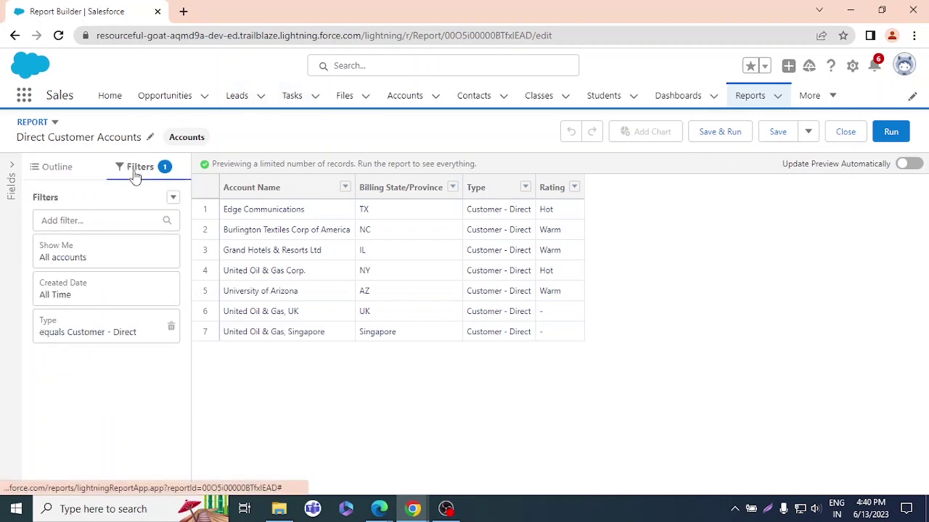
pyautogui.click(172, 199)
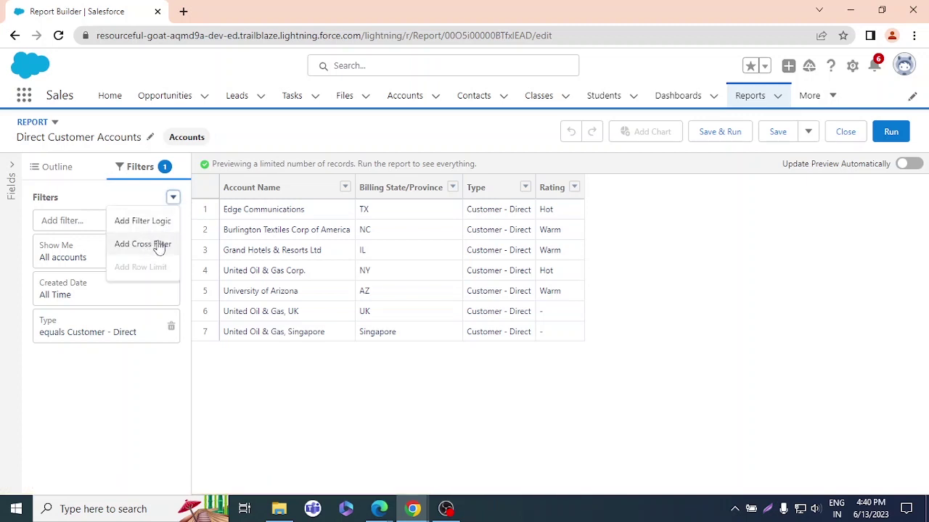
pyautogui.click(173, 198)
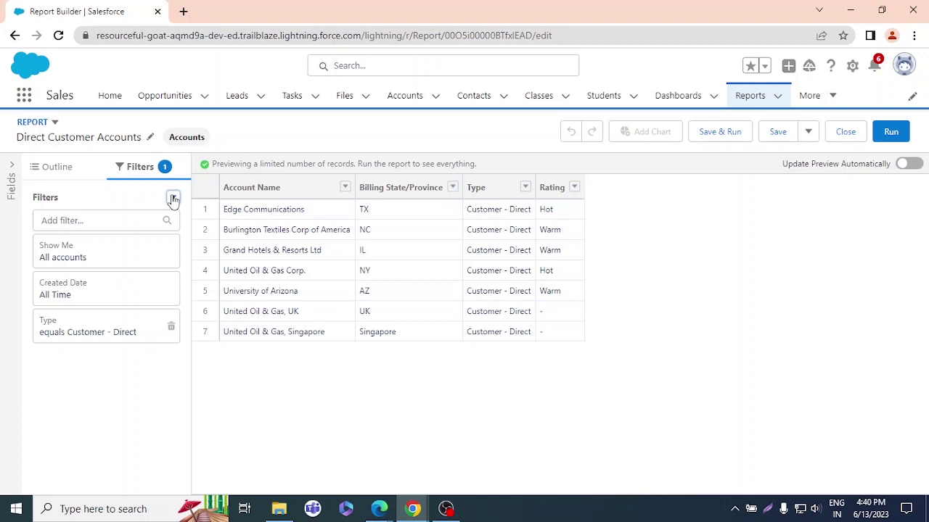
# Start another new report from the recently used Accounts report type and show its filters.
pyautogui.click(750, 98)
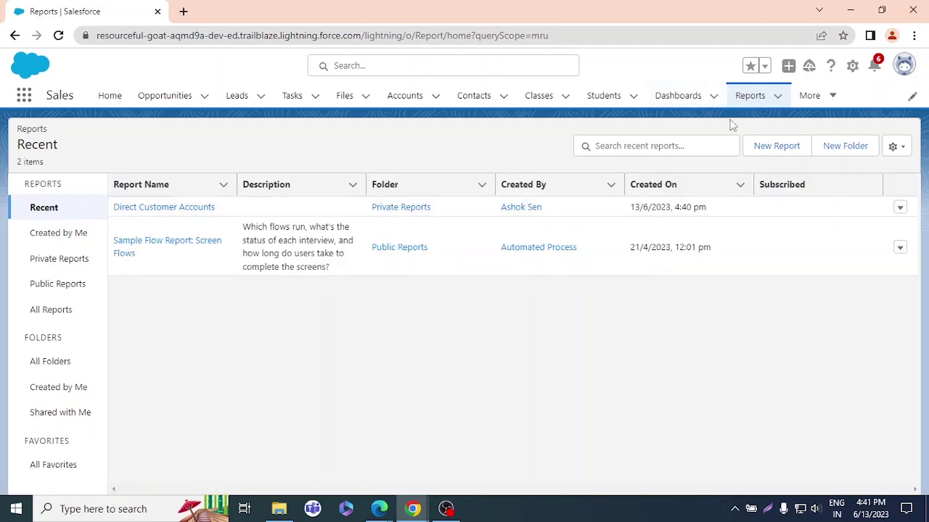
pyautogui.click(766, 145)
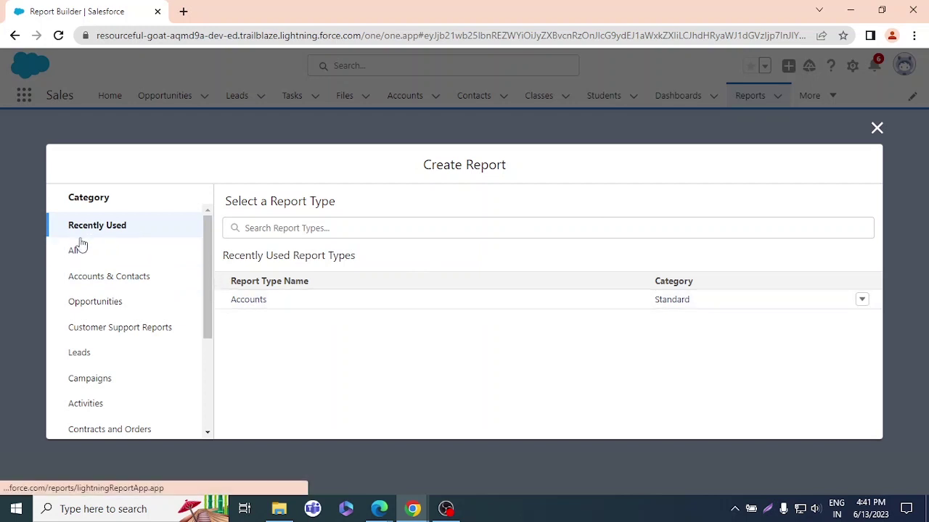
pyautogui.click(253, 305)
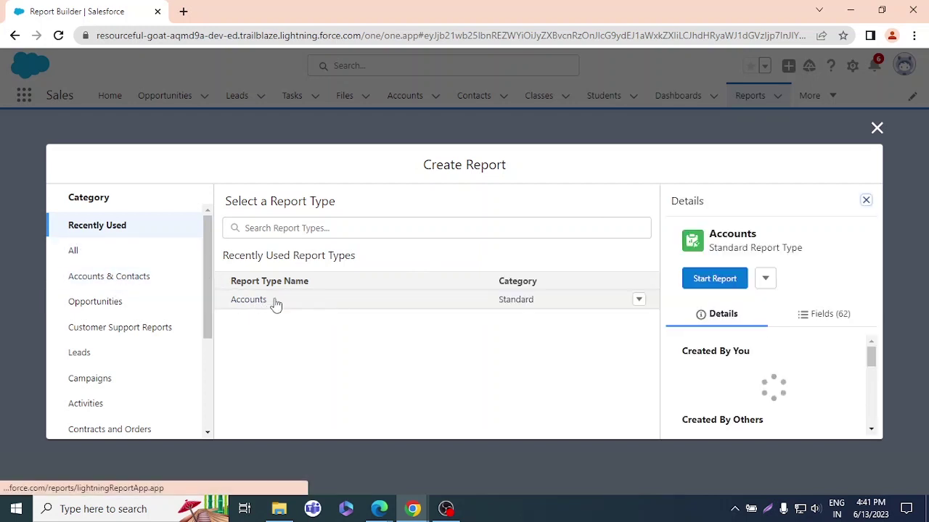
pyautogui.click(714, 281)
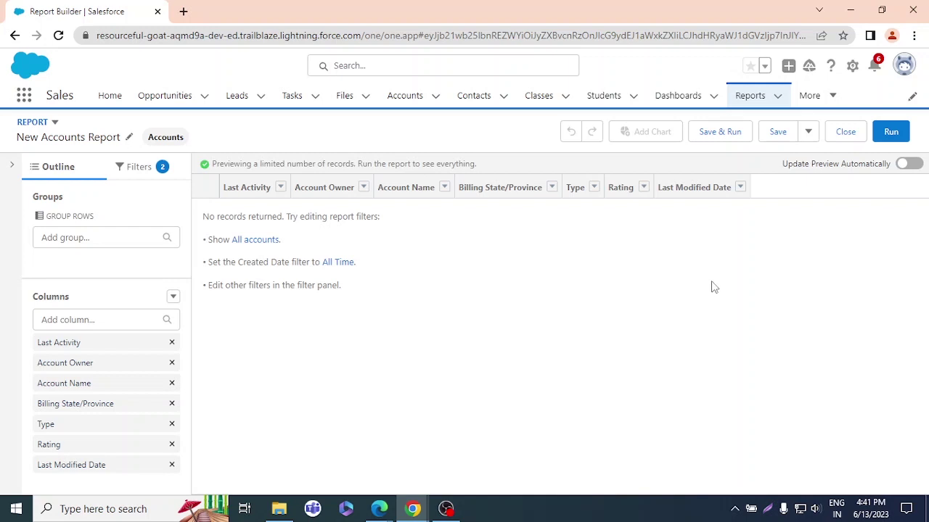
pyautogui.click(144, 178)
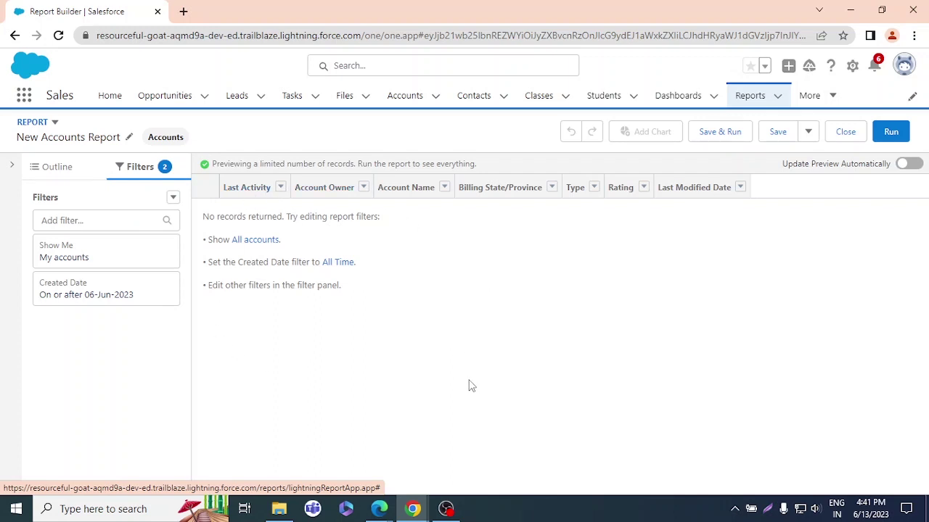
# Show all accounts with Created Date set to All Time, refreshing the preview and turning on automatic preview updates.
pyautogui.click(256, 242)
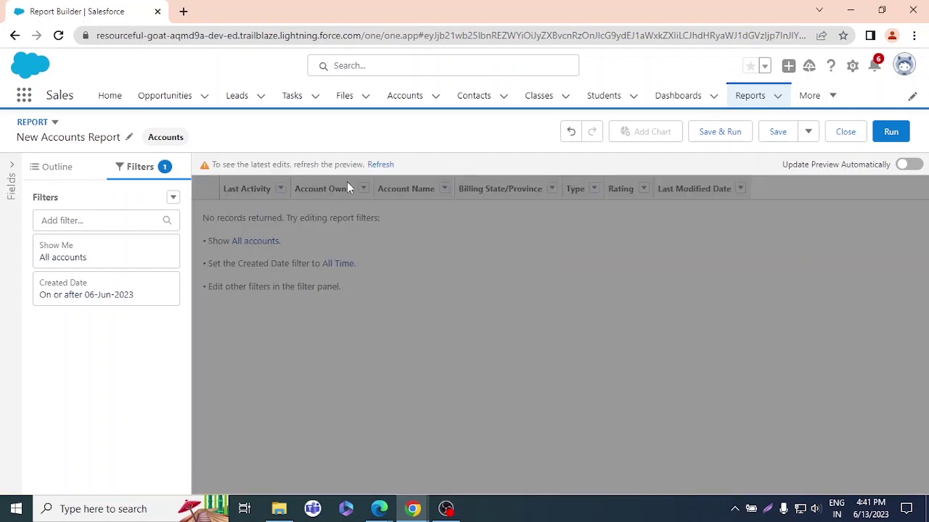
pyautogui.click(380, 166)
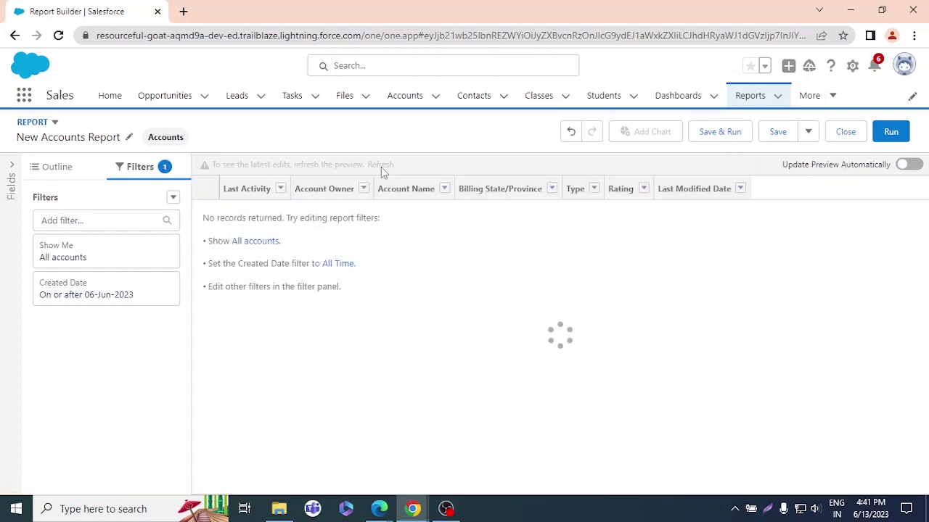
pyautogui.click(908, 165)
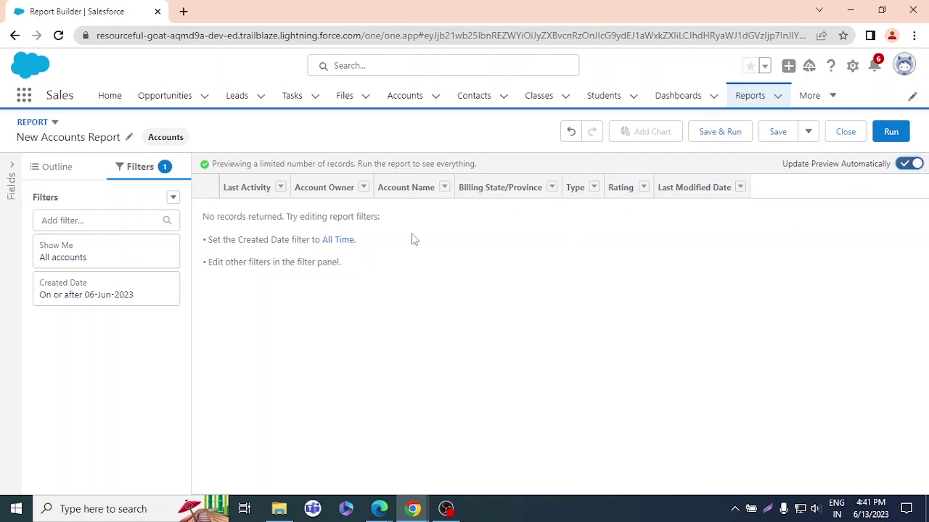
pyautogui.click(340, 242)
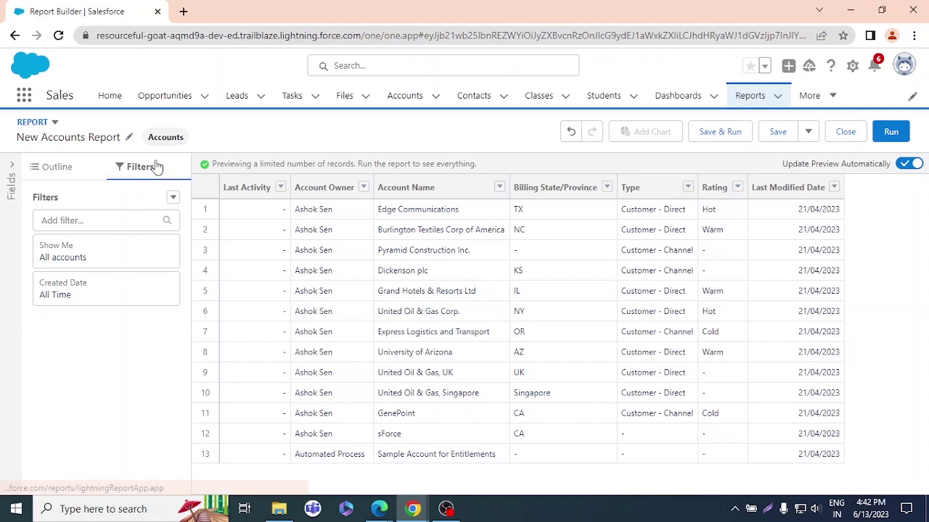
# Add a cross filter to the report, keeping Accounts as the primary object and the "with" condition.
pyautogui.click(172, 197)
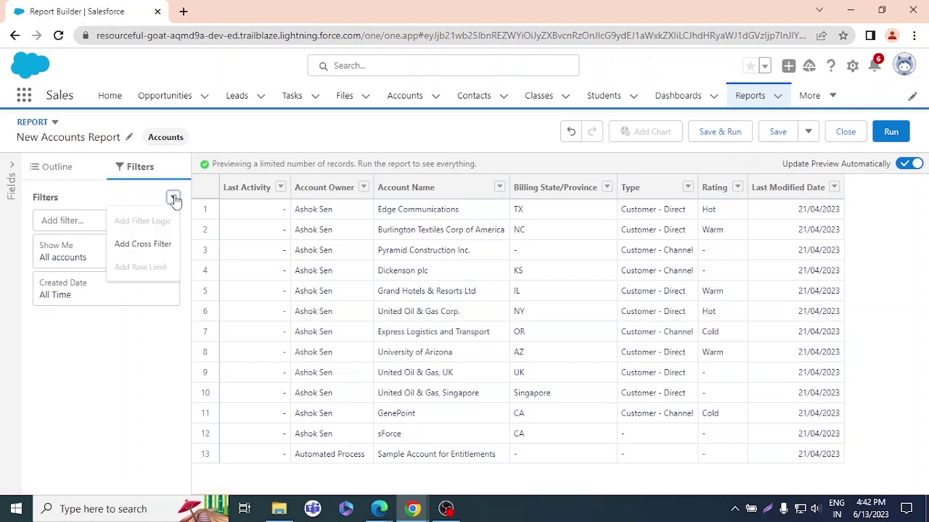
pyautogui.click(162, 244)
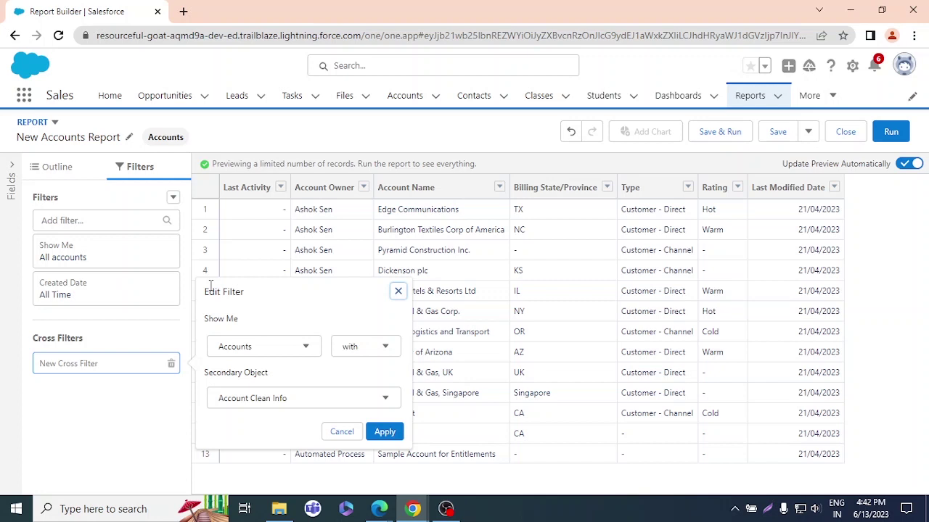
pyautogui.click(290, 349)
pyautogui.click(290, 351)
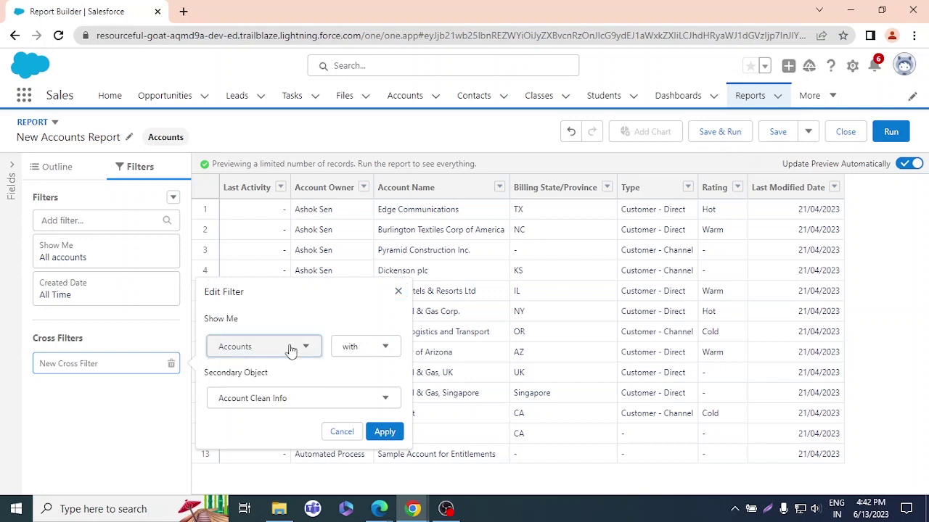
pyautogui.click(246, 357)
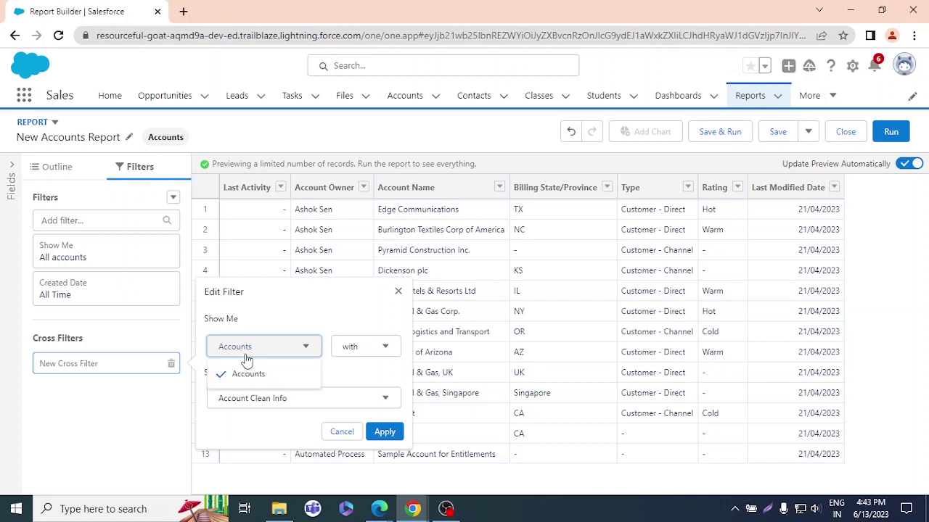
pyautogui.click(300, 359)
pyautogui.click(369, 356)
pyautogui.click(369, 355)
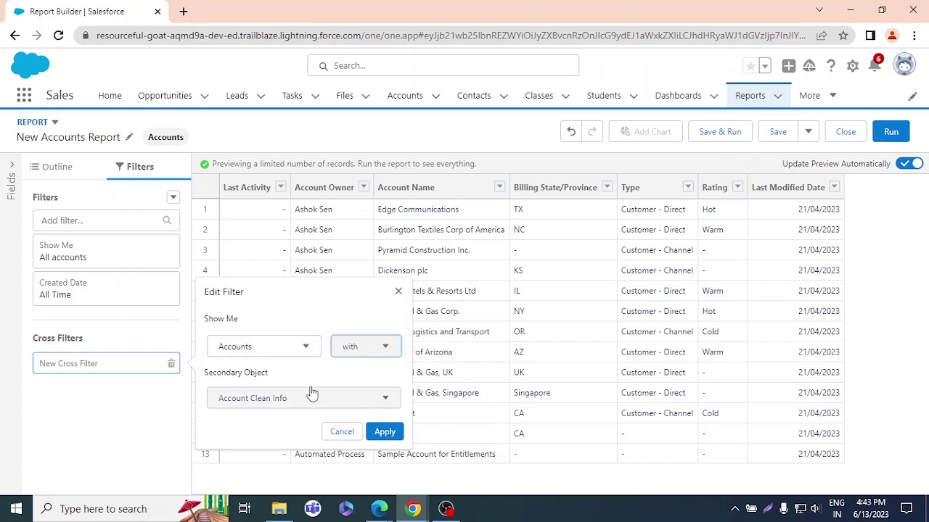
# Set the cross filter's secondary object to Opportunities and apply it.
pyautogui.click(280, 406)
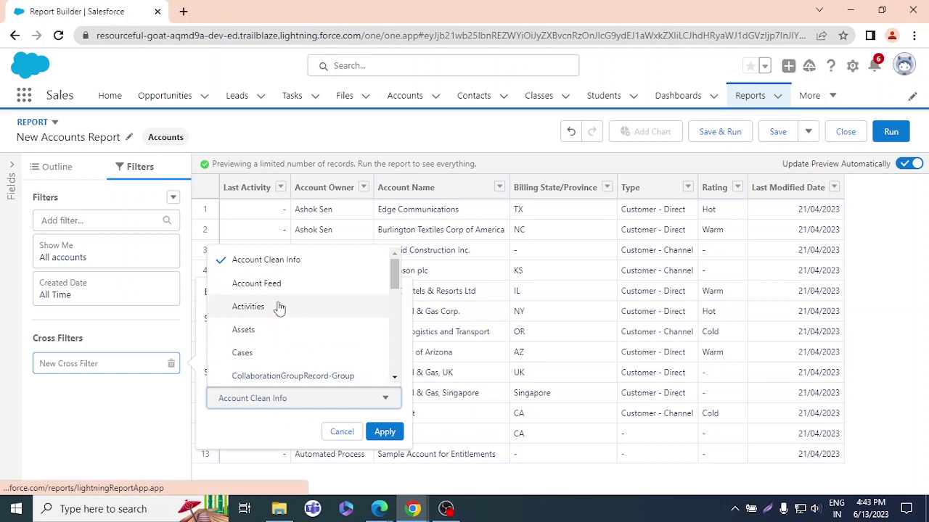
pyautogui.scroll(-3, 247, 297)
pyautogui.scroll(-2, 244, 298)
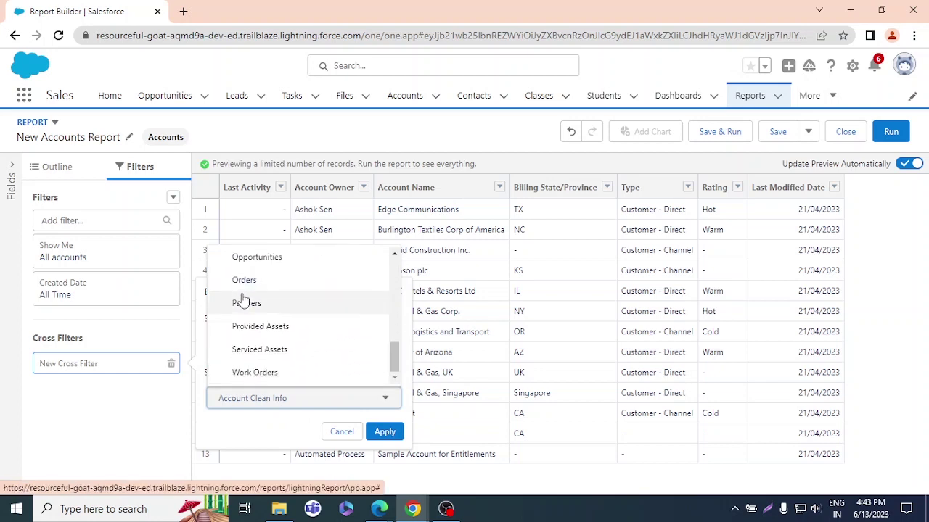
pyautogui.click(274, 267)
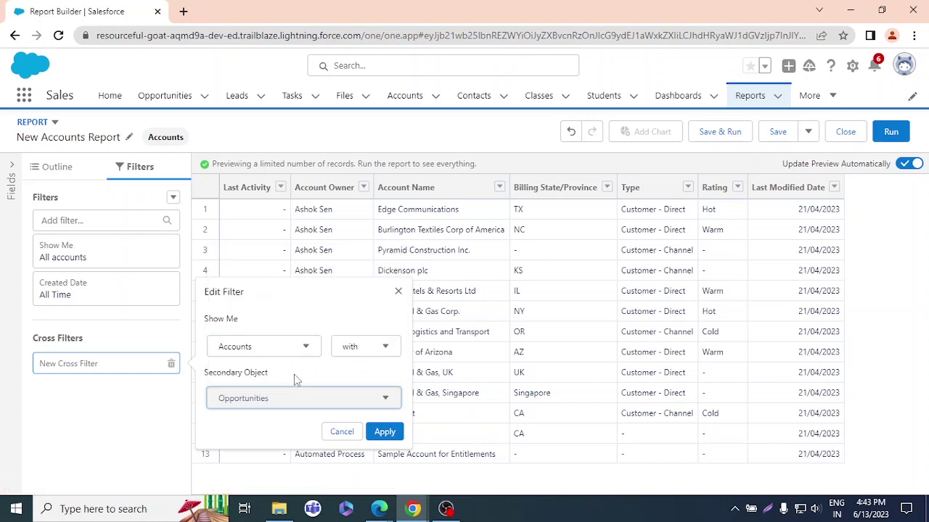
pyautogui.click(390, 435)
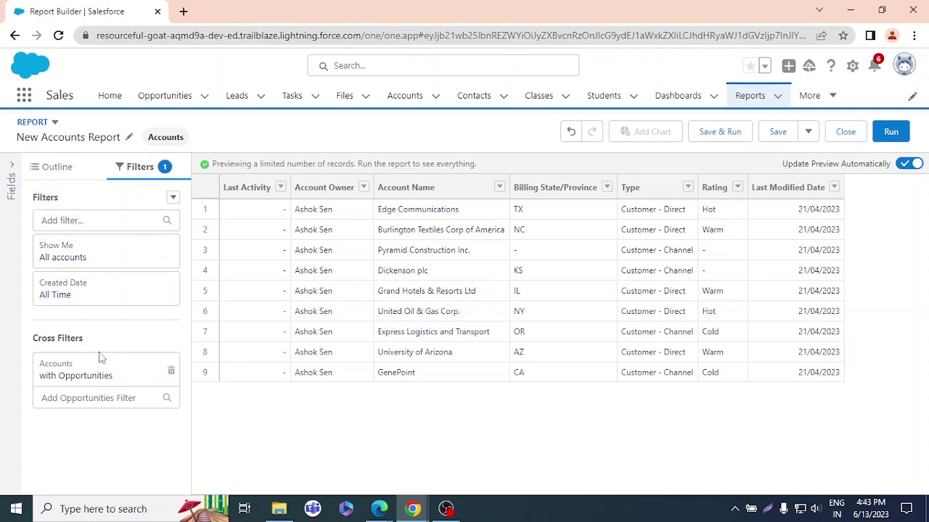
pyautogui.moveTo(52, 197); pyautogui.dragTo(22, 201)
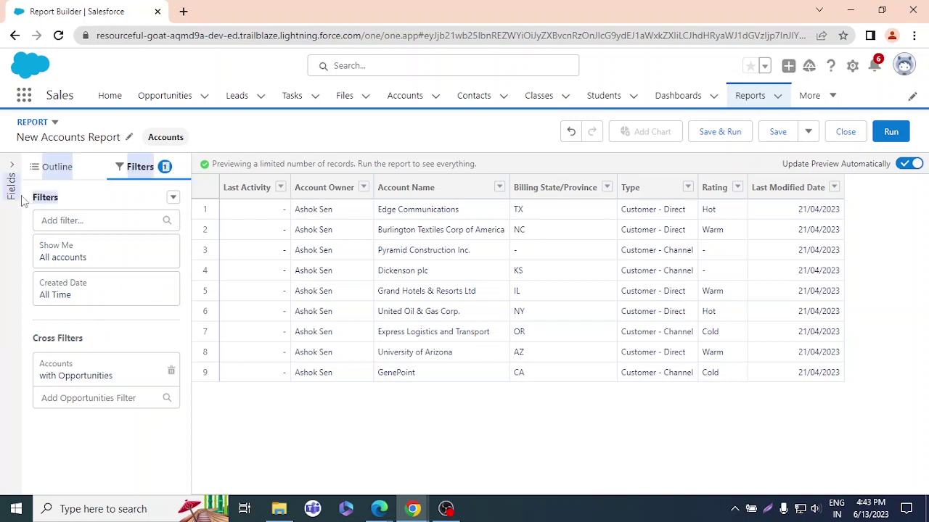
pyautogui.tripleClick(96, 340)
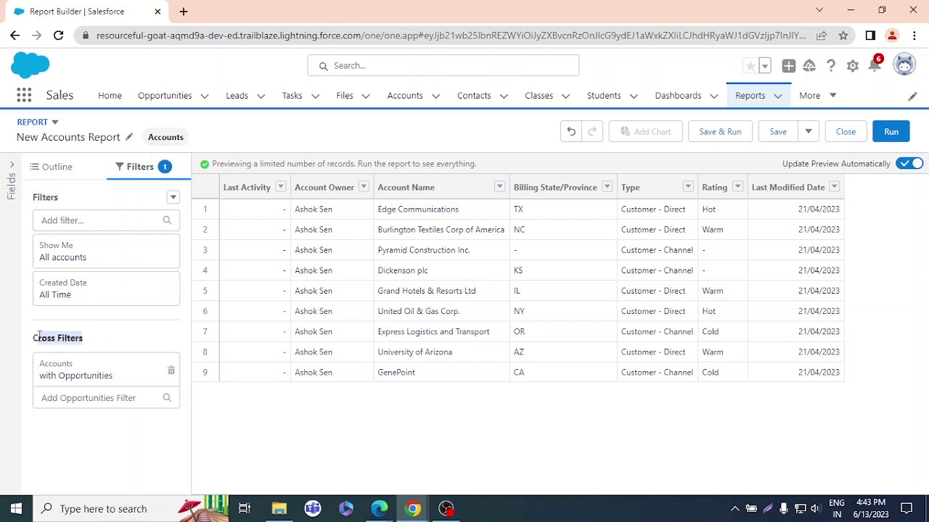
pyautogui.click(97, 346)
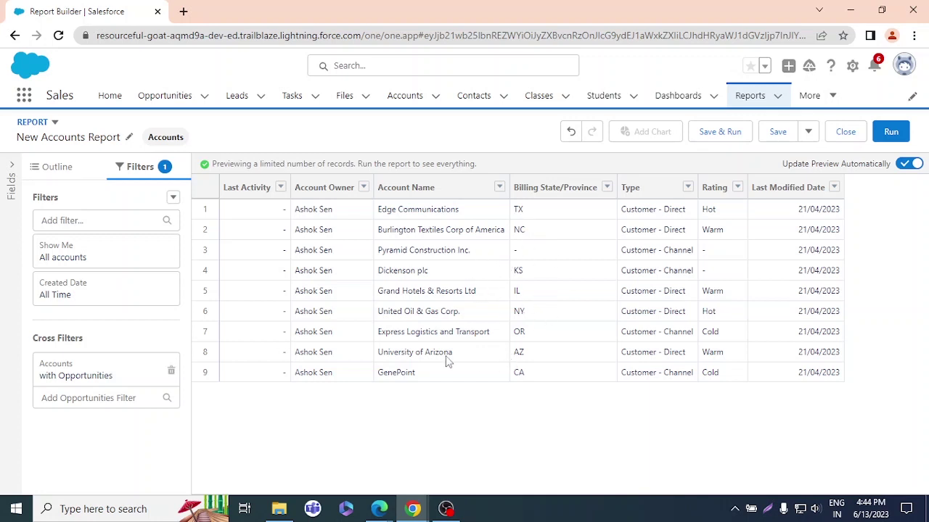
# Add an Opportunities filter on the Stage field under the cross filter, keeping the equals operator.
pyautogui.click(89, 398)
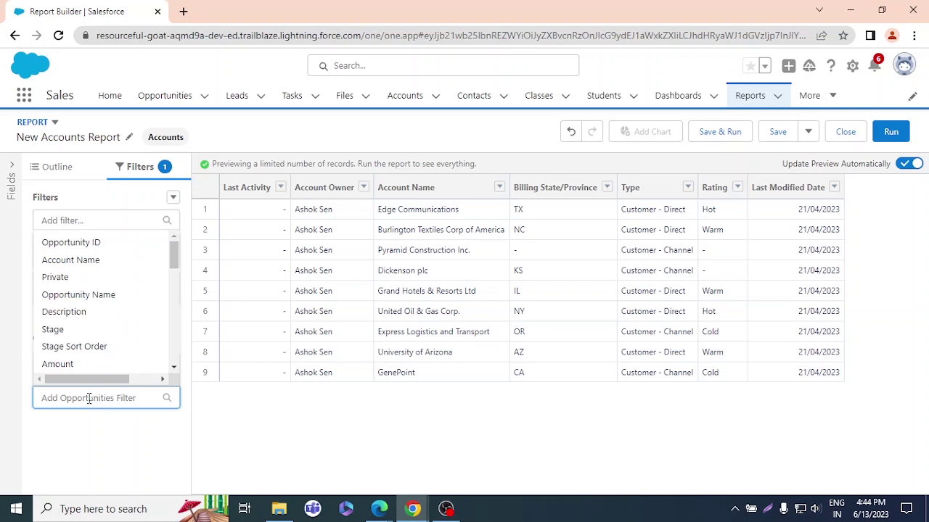
pyautogui.scroll(-5, 97, 341)
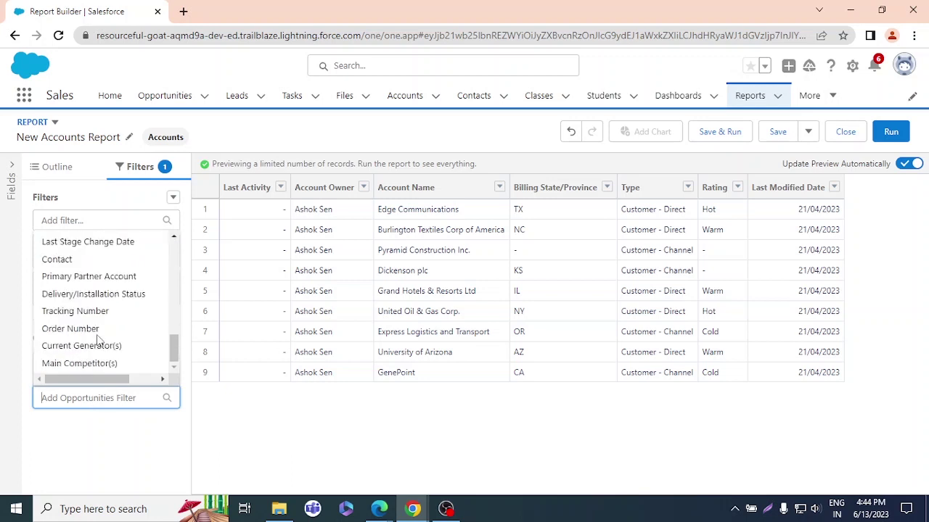
pyautogui.scroll(5, 94, 344)
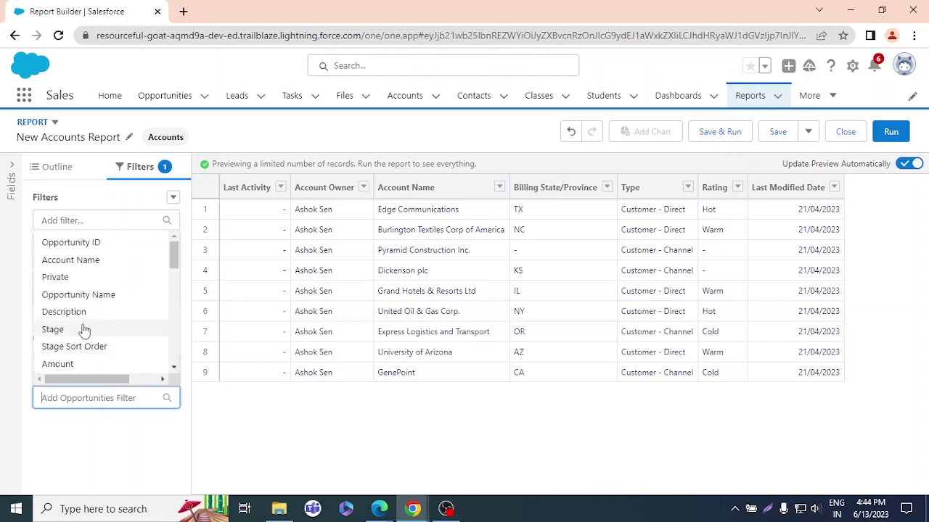
pyautogui.click(83, 330)
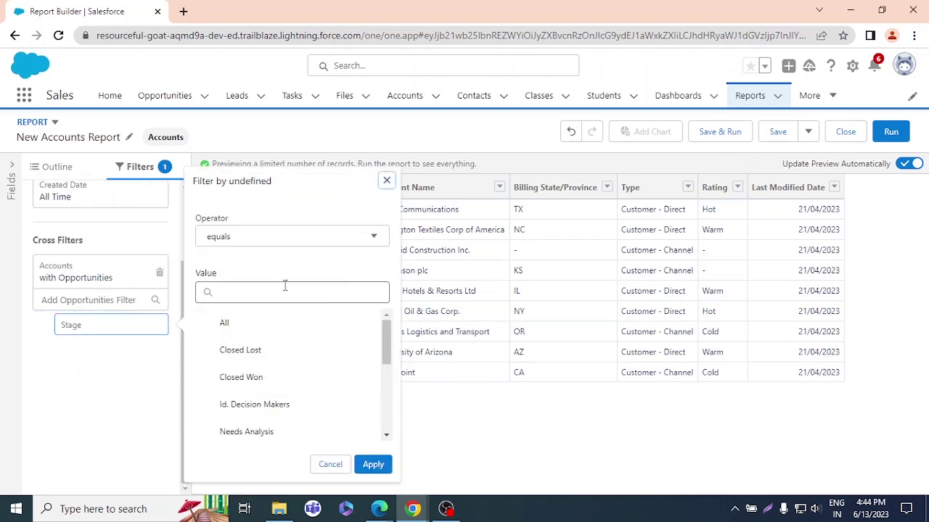
pyautogui.scroll(-5, 284, 370)
pyautogui.scroll(5, 281, 385)
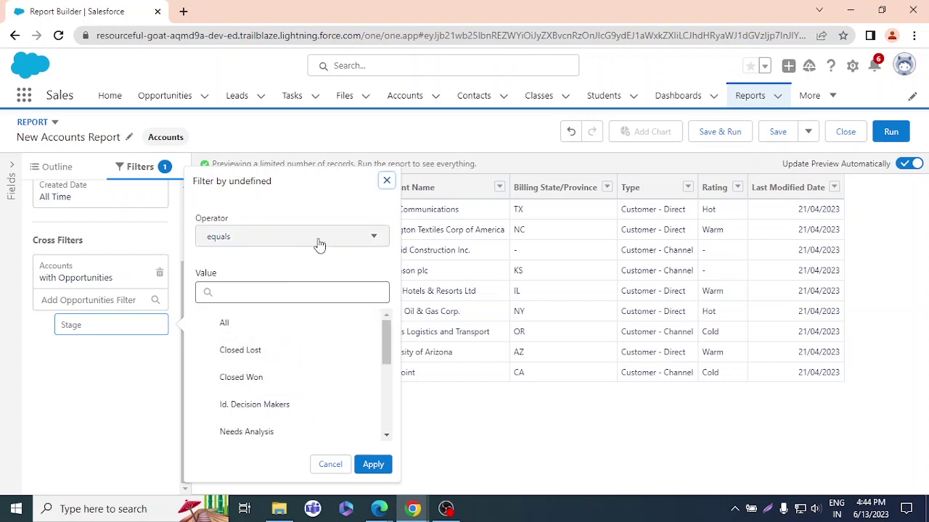
pyautogui.scroll(-3, 284, 386)
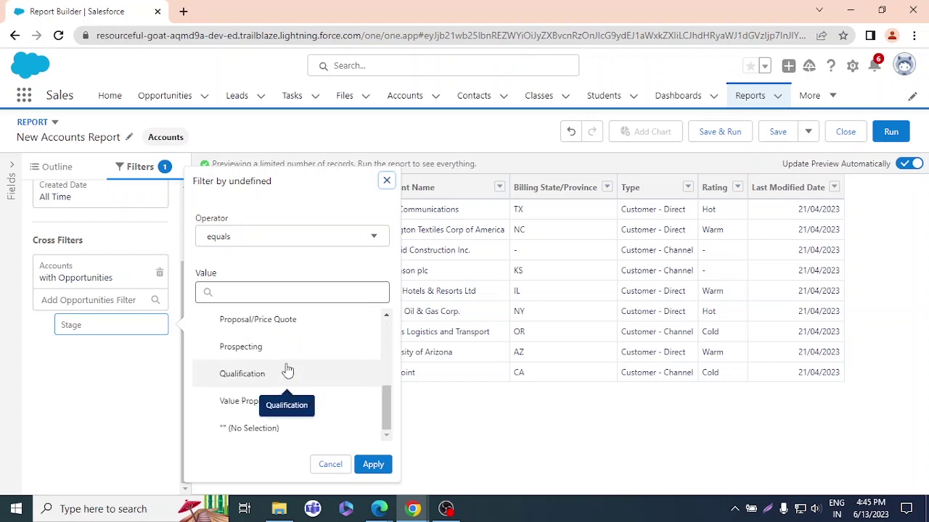
# Select the stages Prospecting, Qualification, Value Proposition and Needs Analysis as the filter values and apply the Stage filter.
pyautogui.click(242, 349)
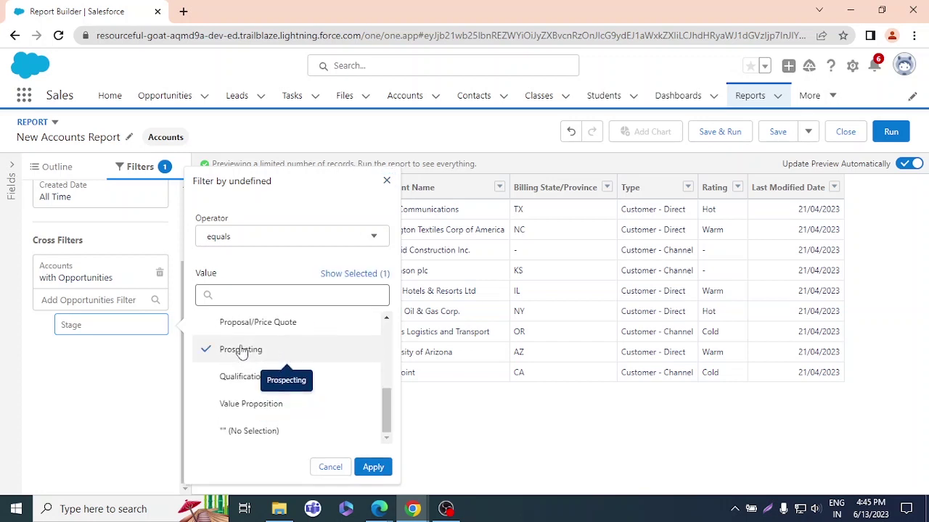
pyautogui.click(266, 374)
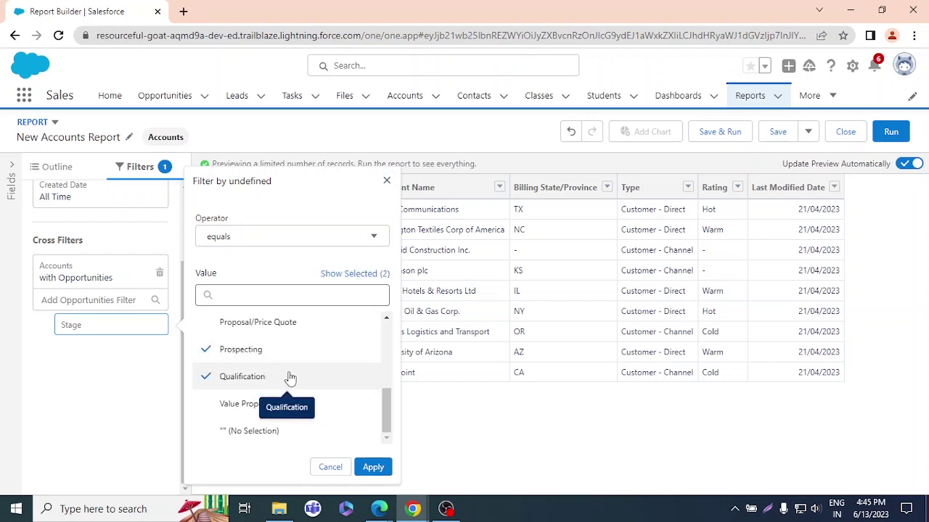
pyautogui.click(226, 405)
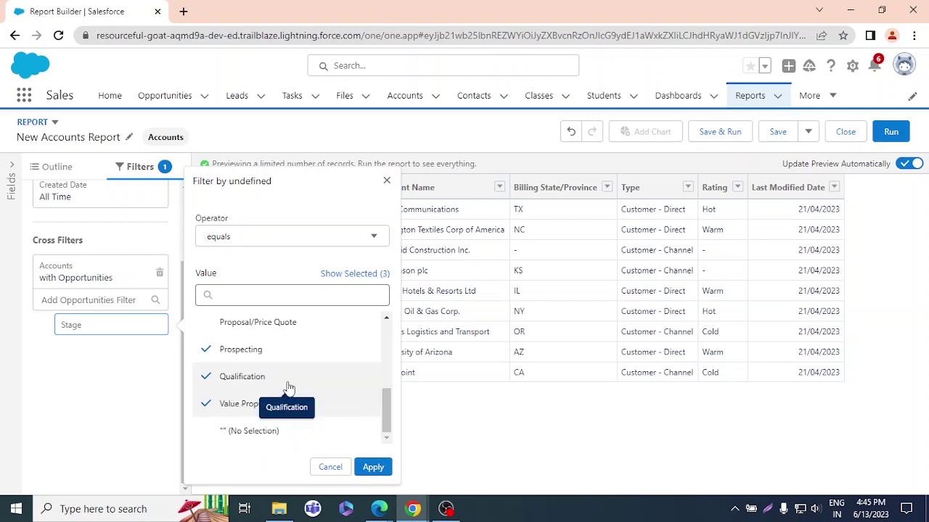
pyautogui.scroll(3, 287, 388)
pyautogui.scroll(-3, 284, 391)
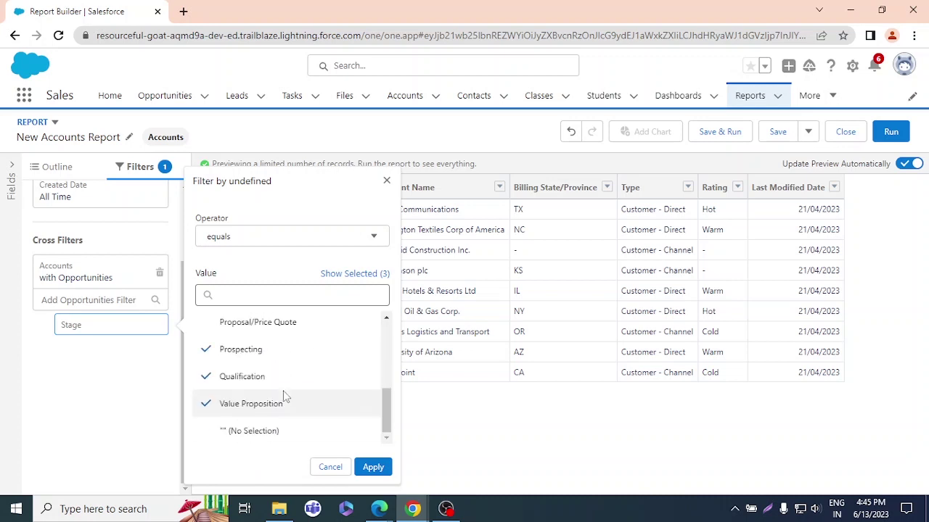
pyautogui.scroll(3, 283, 394)
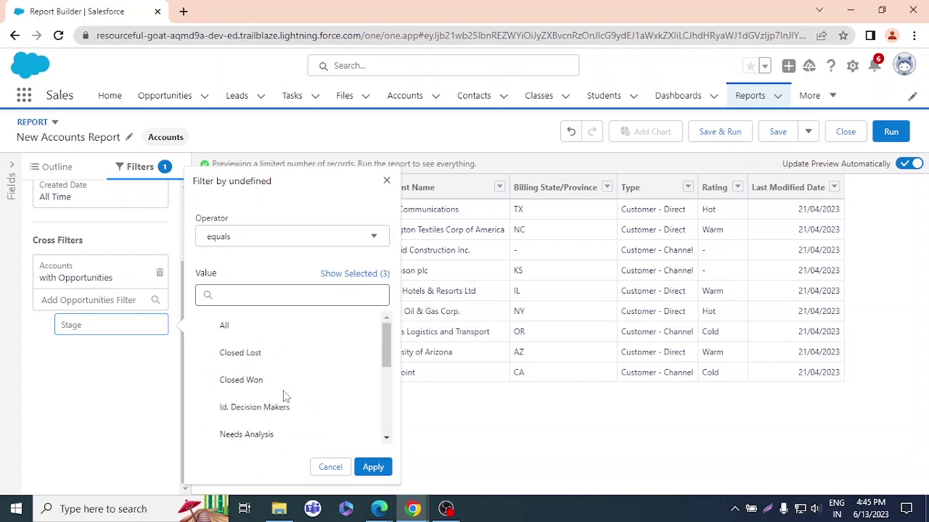
pyautogui.click(266, 436)
pyautogui.moveTo(382, 340); pyautogui.dragTo(389, 322)
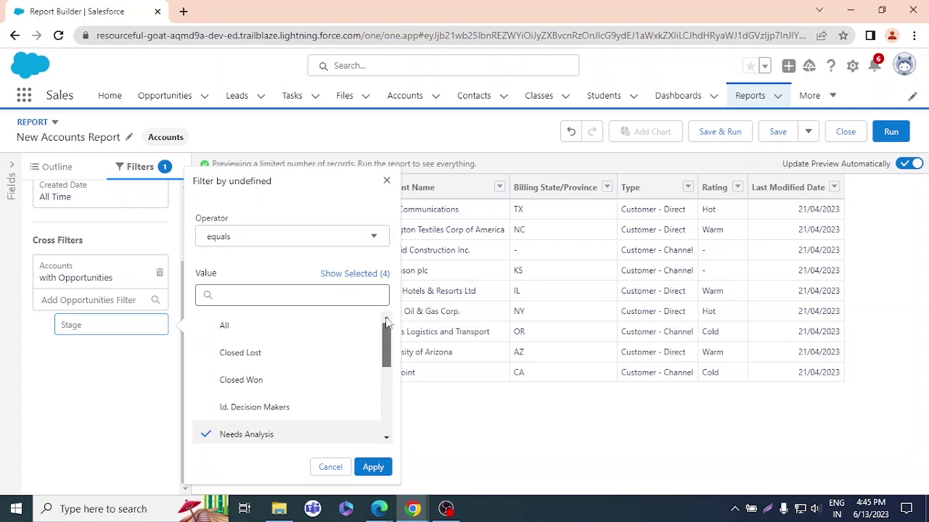
pyautogui.click(373, 468)
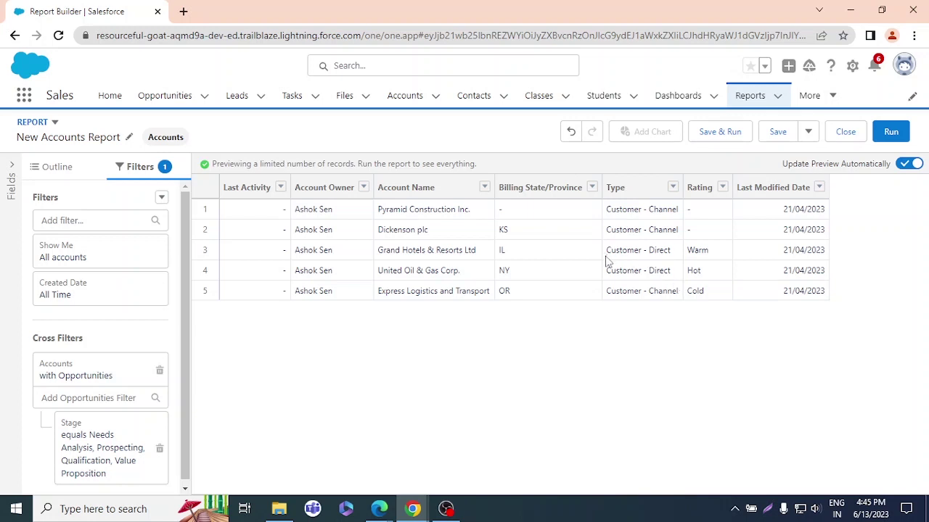
# Save the report under the name Accounts with Early Stage Opportunities, leaving the description empty.
pyautogui.click(777, 132)
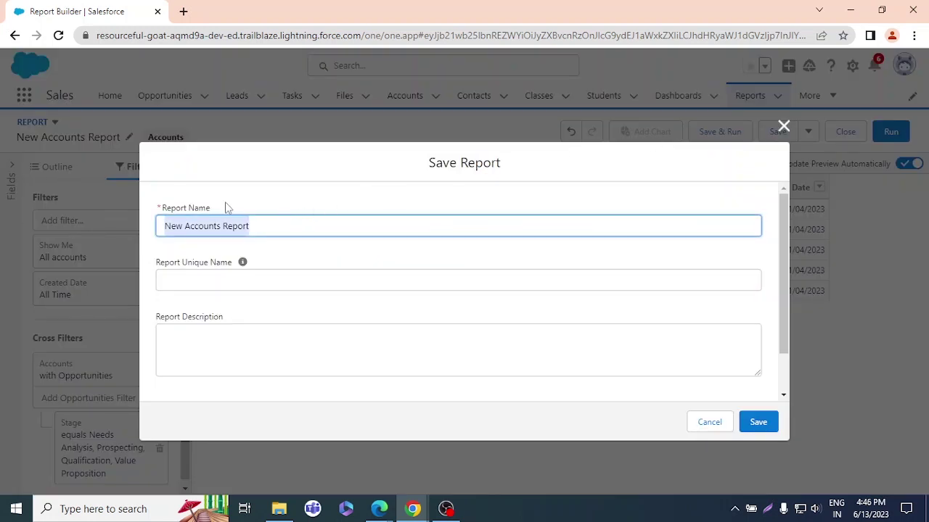
pyautogui.press('BackSpace')
pyautogui.write('Accounts ')
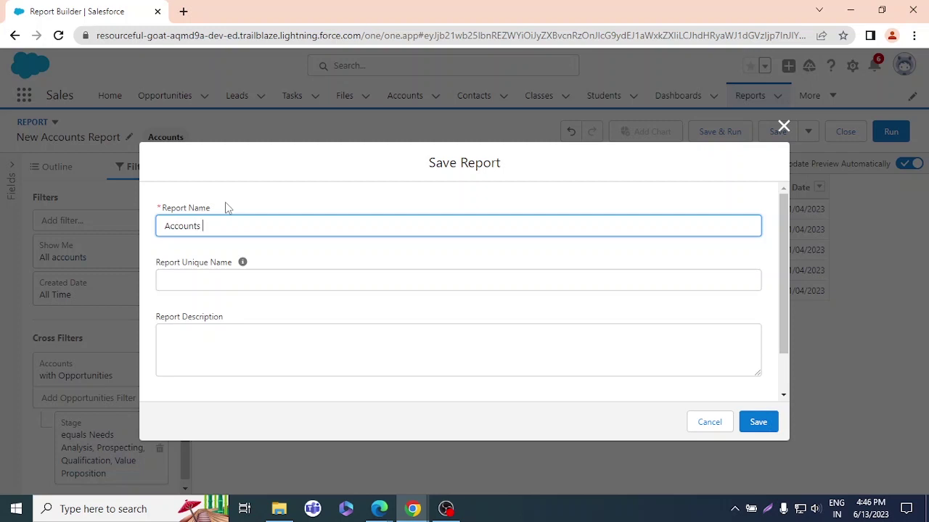
pyautogui.write('withb')
pyautogui.press('BackSpace')
pyautogui.write('Early Stage Opportun')
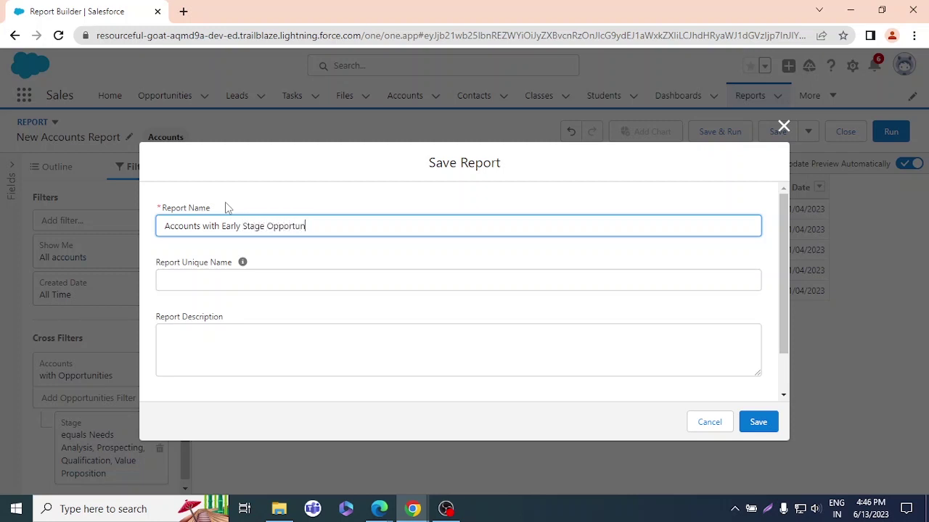
pyautogui.write('ities')
pyautogui.click(396, 348)
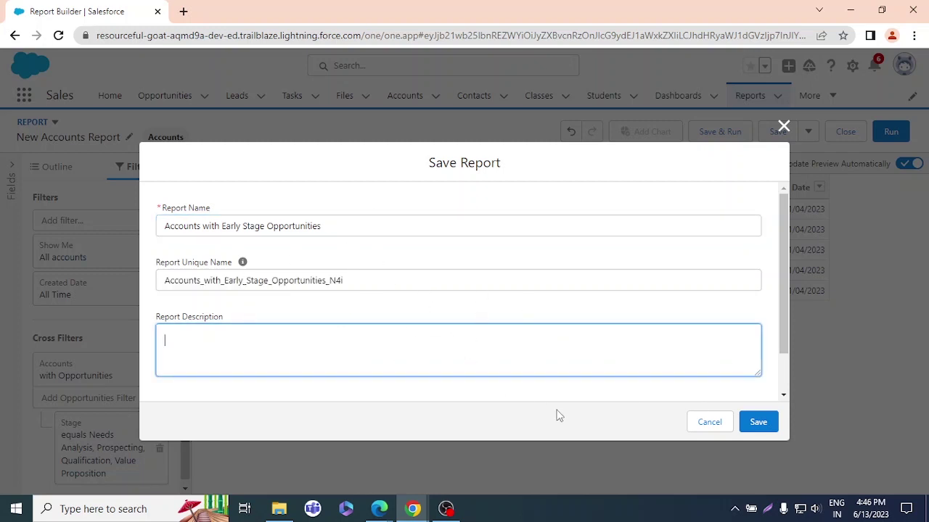
pyautogui.click(758, 423)
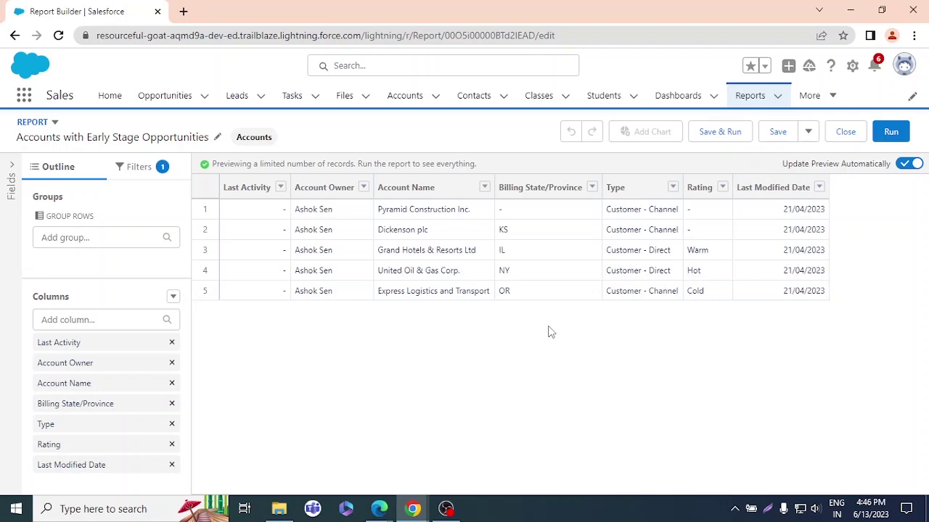
# Switch to the Report.pdf document open in Microsoft Edge.
pyautogui.hotkey('alt', 'Tab')
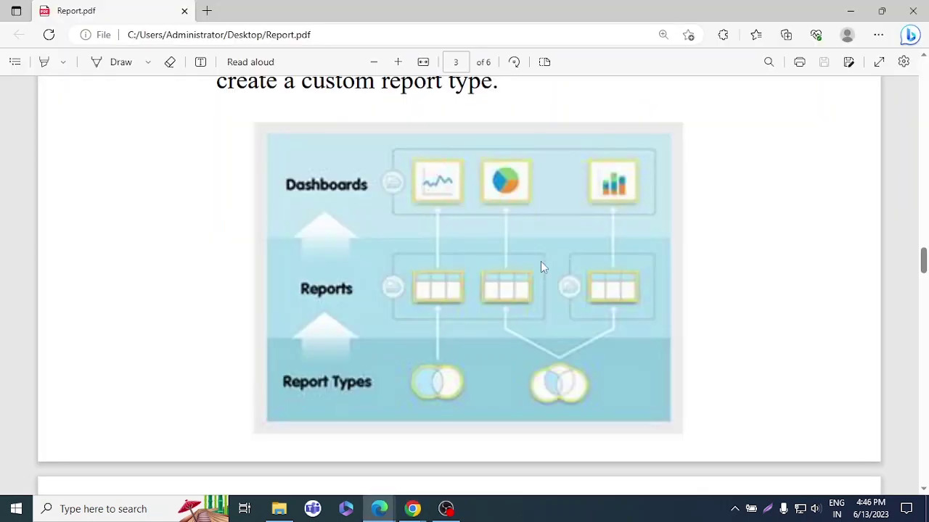
# Read the Format Reports section of Report.pdf, covering the available report formats and the Tabular and Summary Reports descriptions.
pyautogui.keyDown('ctrl'); pyautogui.scroll(-1, 541, 271); pyautogui.keyUp('ctrl')
pyautogui.scroll(-5, 540, 272)
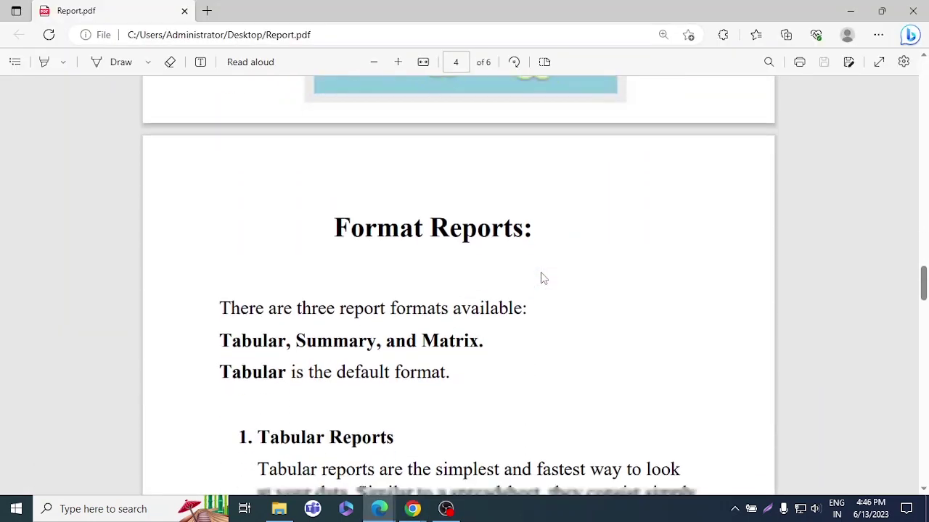
pyautogui.scroll(2, 543, 278)
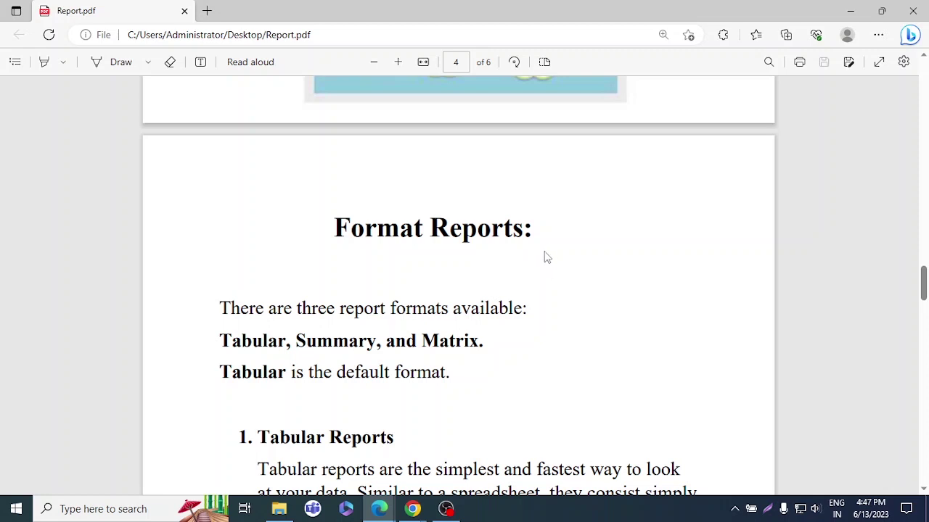
pyautogui.scroll(-4, 509, 285)
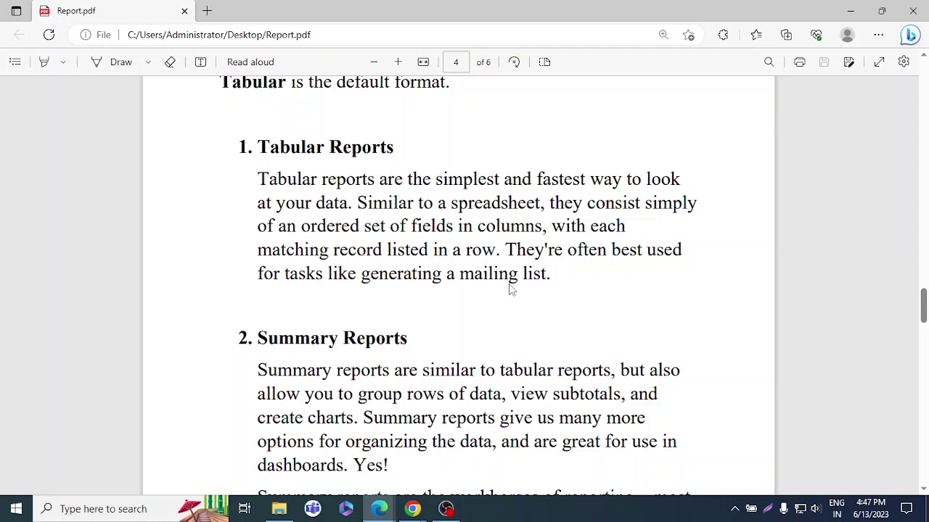
# Switch back to Salesforce in Chrome, save the Accounts with Early Stage Opportunities report again and run it.
pyautogui.hotkey('alt', 'Tab')
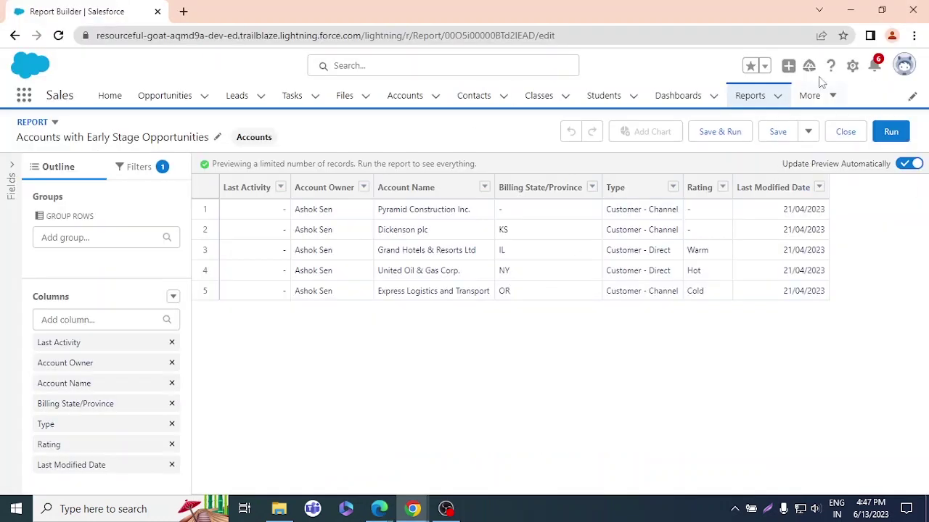
pyautogui.click(779, 135)
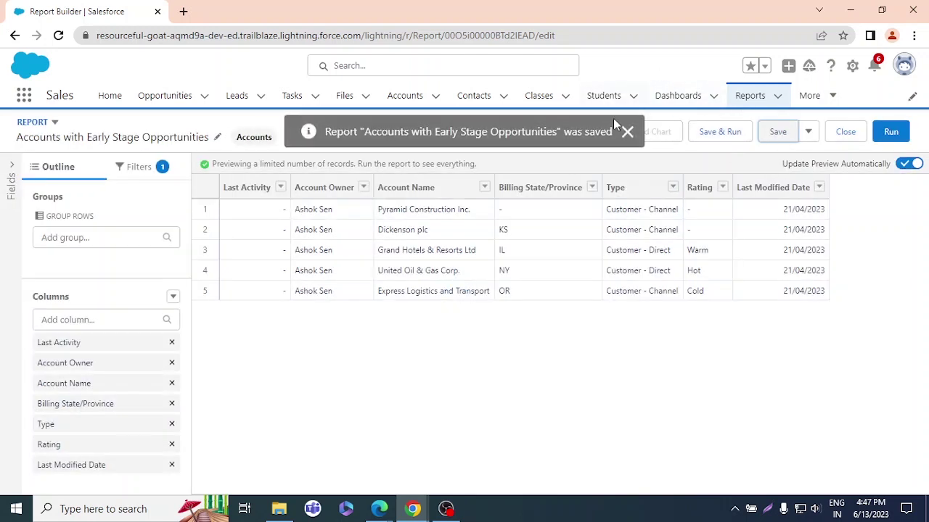
pyautogui.click(627, 132)
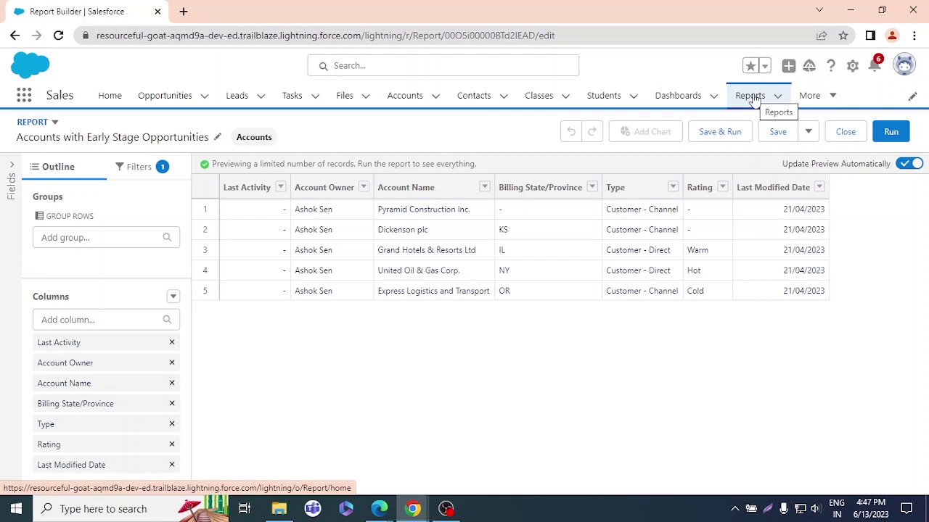
pyautogui.click(896, 139)
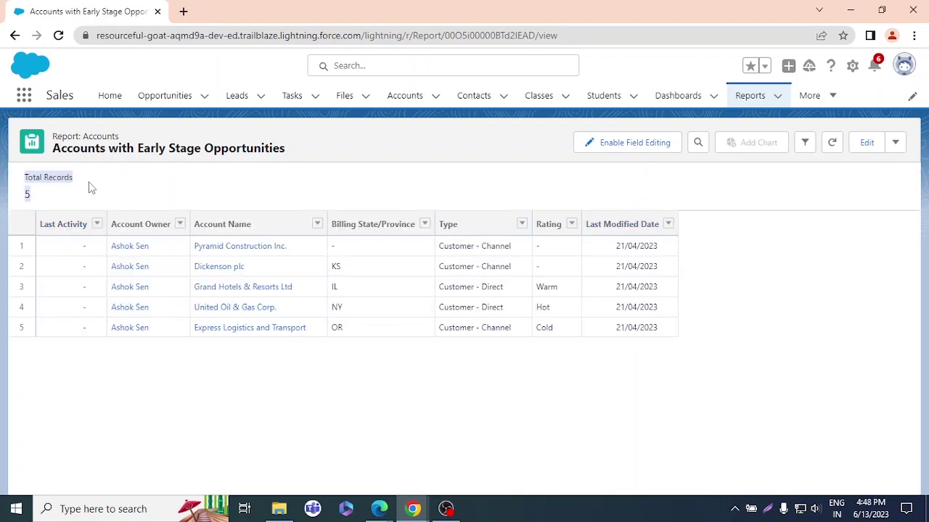
pyautogui.click(29, 251)
pyautogui.moveTo(30, 252); pyautogui.dragTo(33, 375)
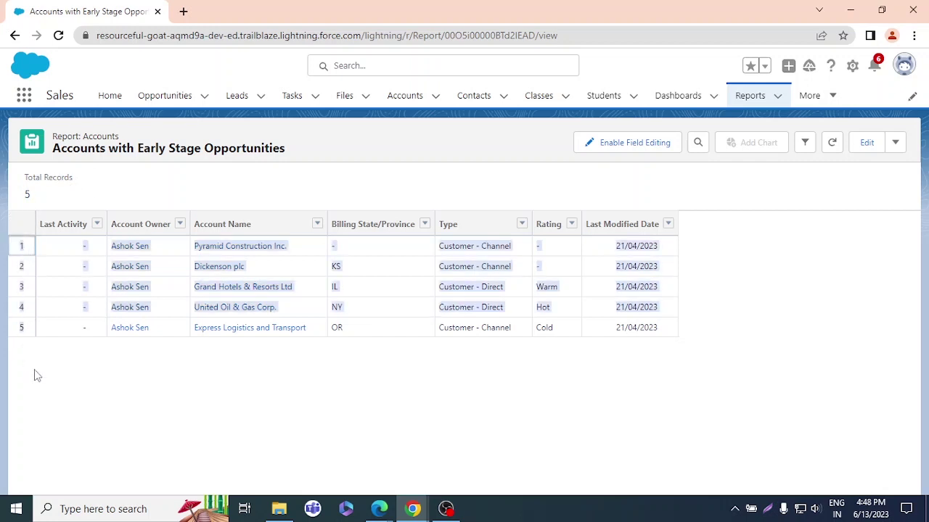
pyautogui.click(33, 375)
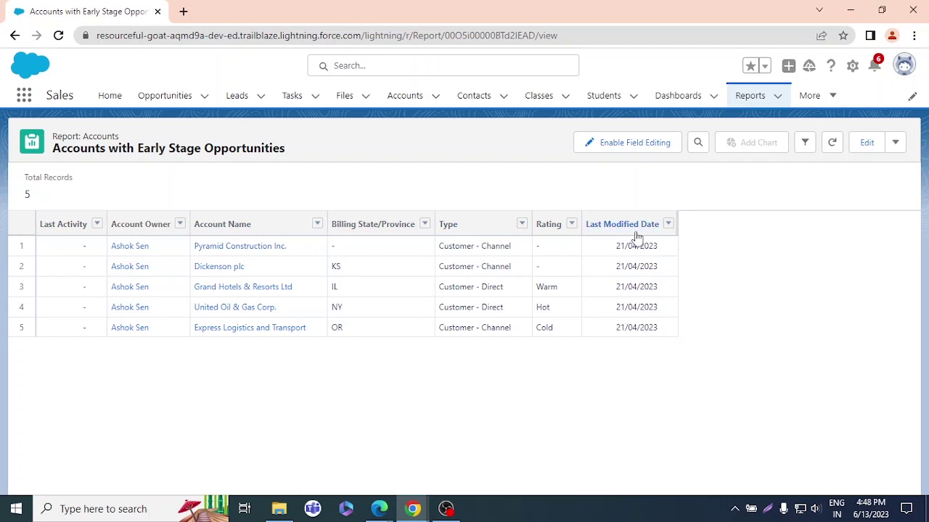
# Remove the Last Activity and Account Owner columns from the report results.
pyautogui.click(96, 225)
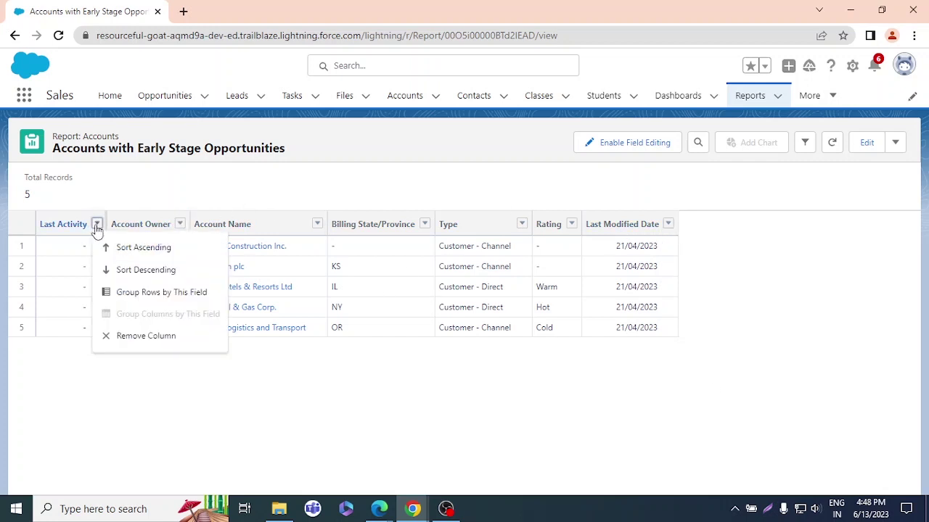
pyautogui.click(152, 336)
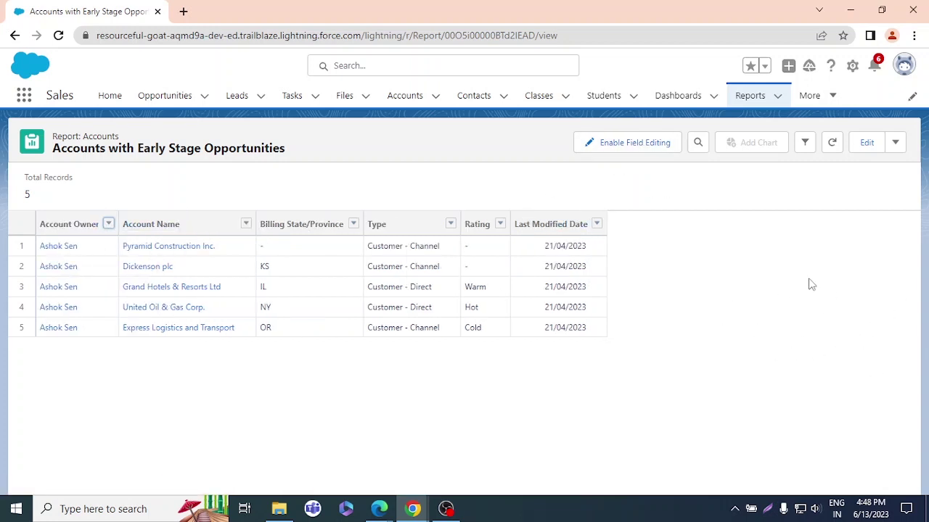
pyautogui.click(109, 224)
pyautogui.click(106, 229)
pyautogui.click(109, 229)
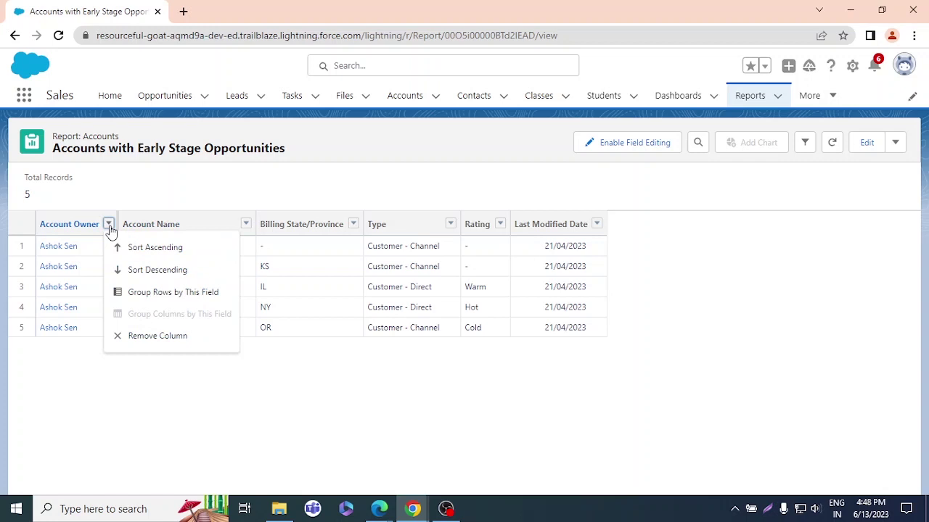
pyautogui.click(155, 339)
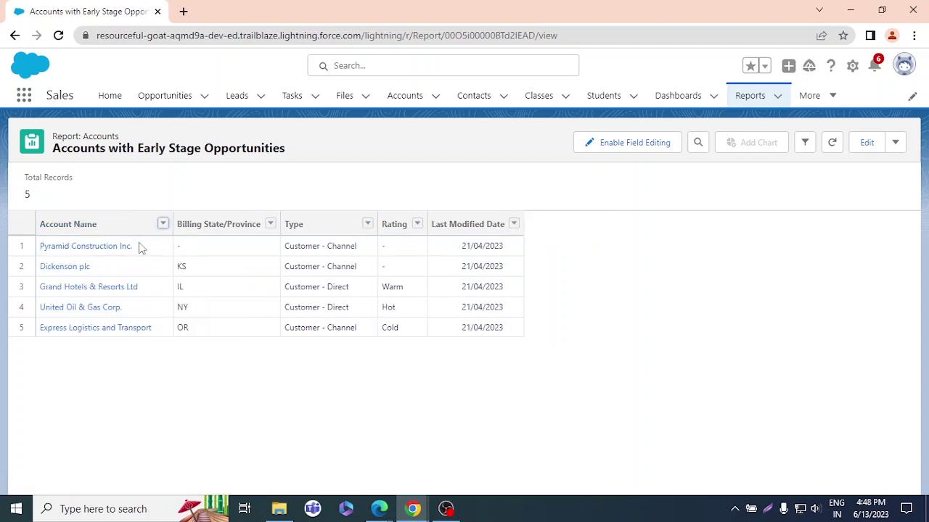
# Sort the report results by Account Name in ascending order, followed by descending order.
pyautogui.click(162, 225)
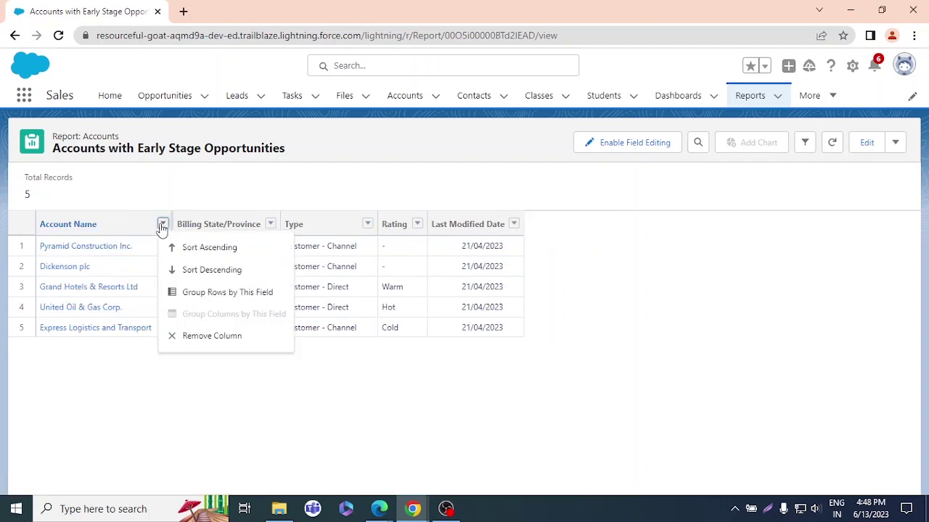
pyautogui.click(217, 249)
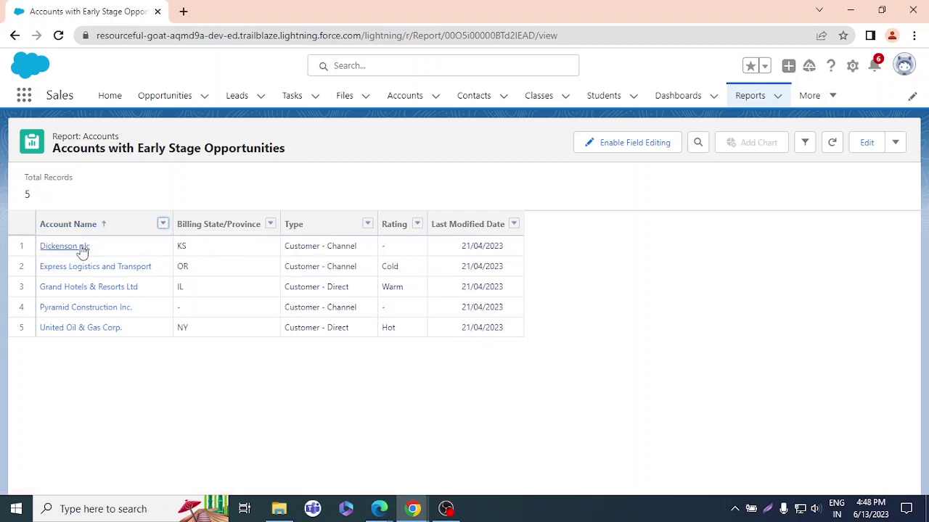
pyautogui.click(163, 225)
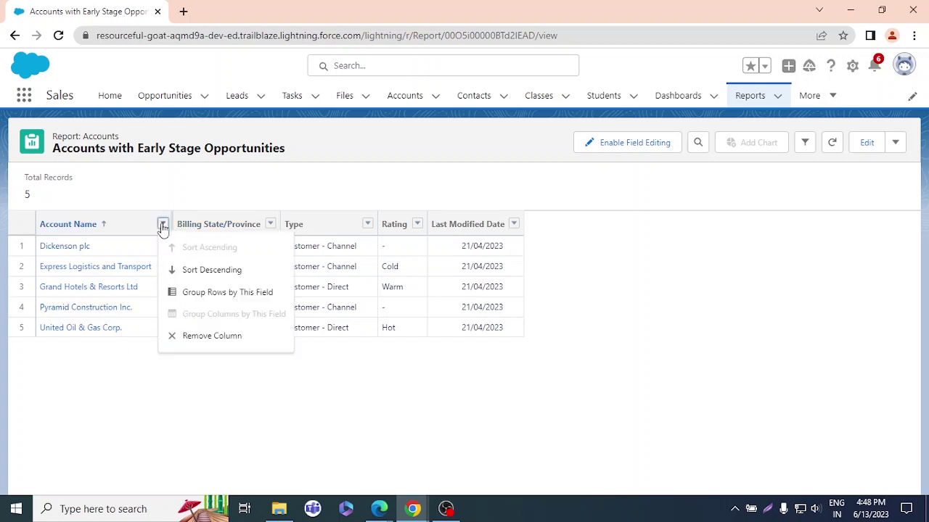
pyautogui.click(200, 270)
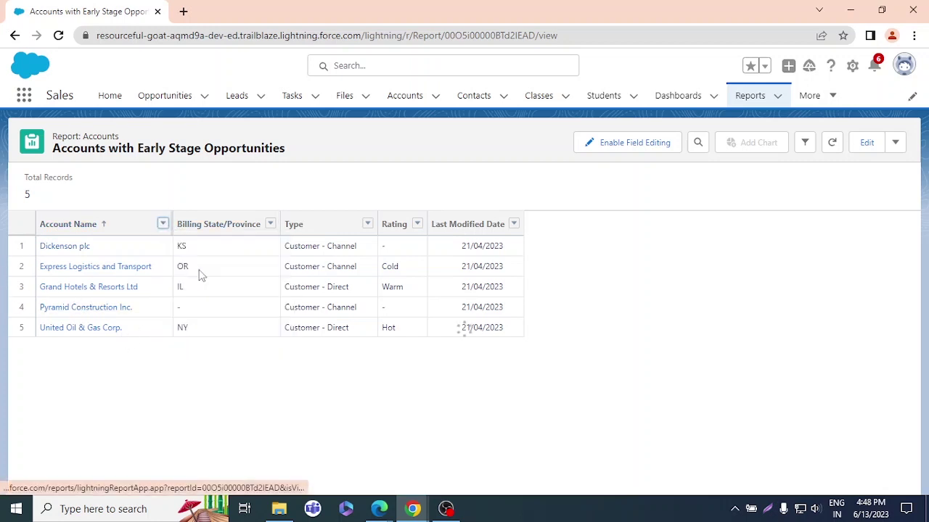
pyautogui.click(164, 225)
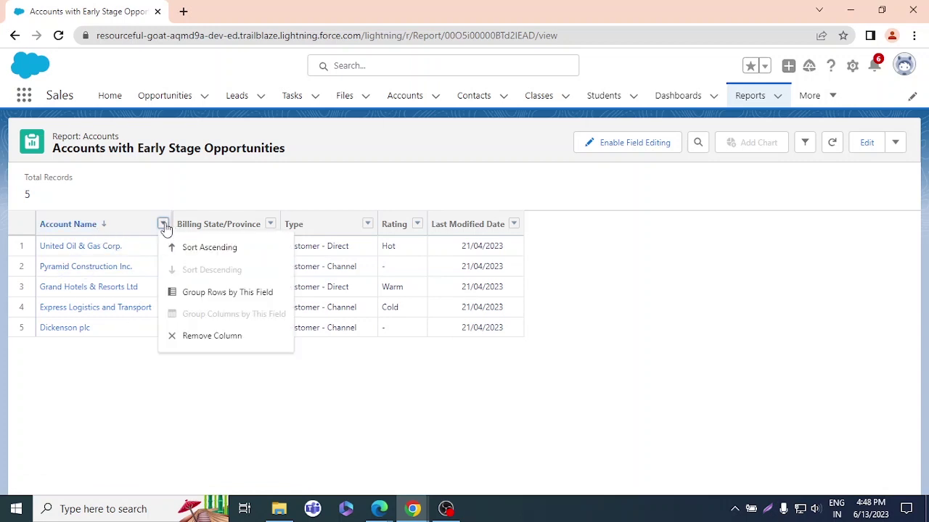
pyautogui.click(163, 224)
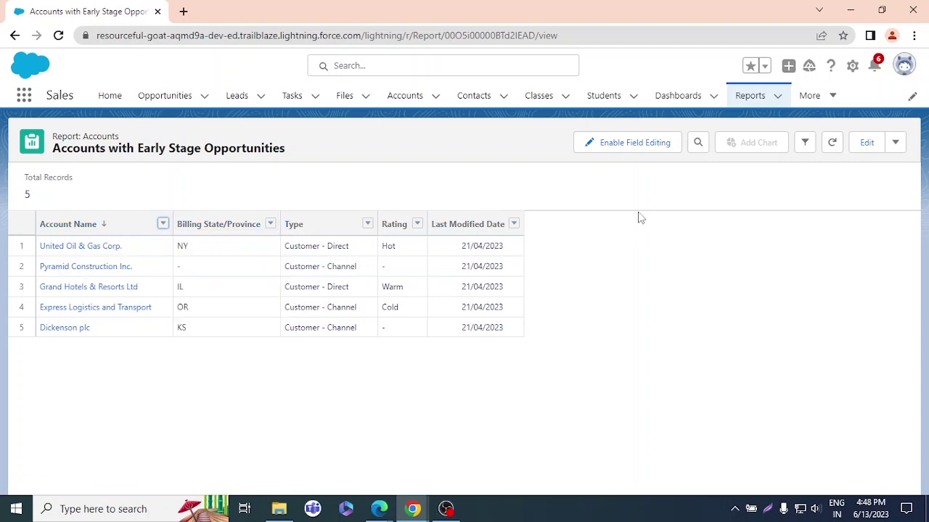
# Start a new report of the standard Opportunities type, searching all report types for "oppo".
pyautogui.click(751, 99)
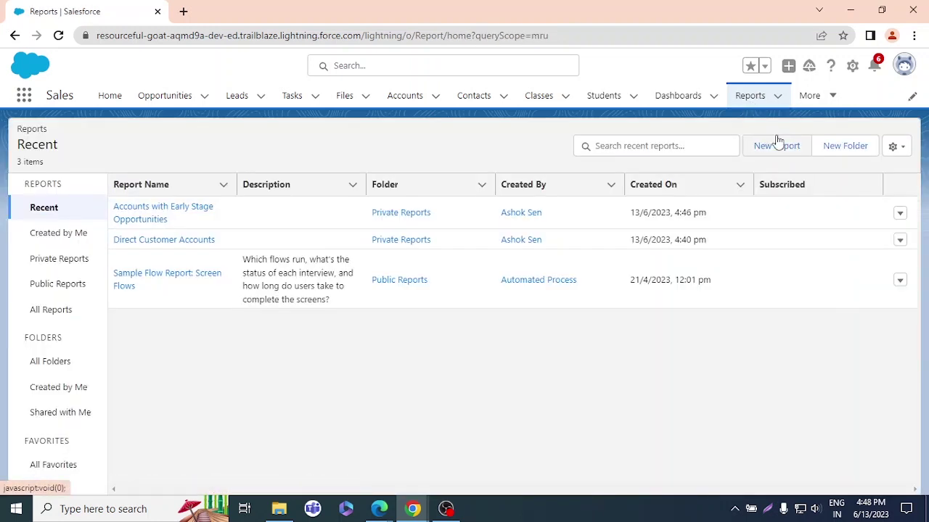
pyautogui.click(777, 143)
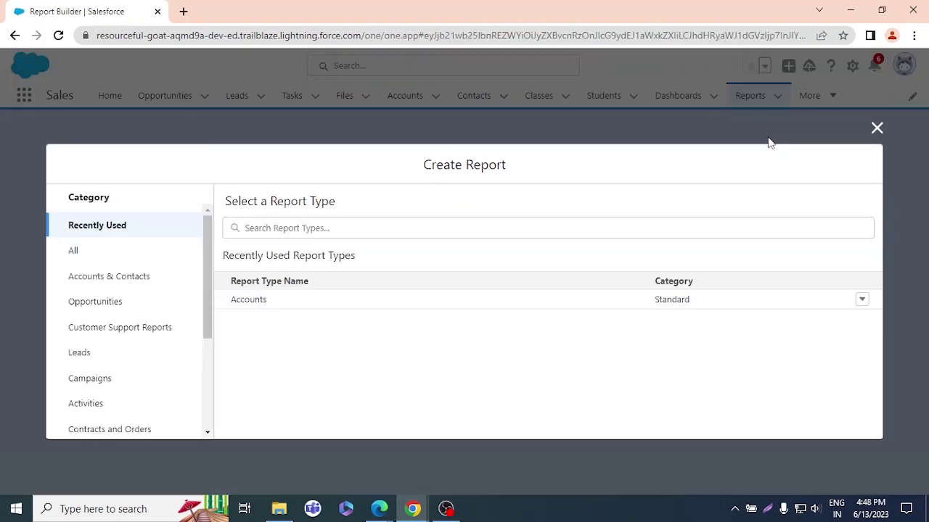
pyautogui.click(341, 231)
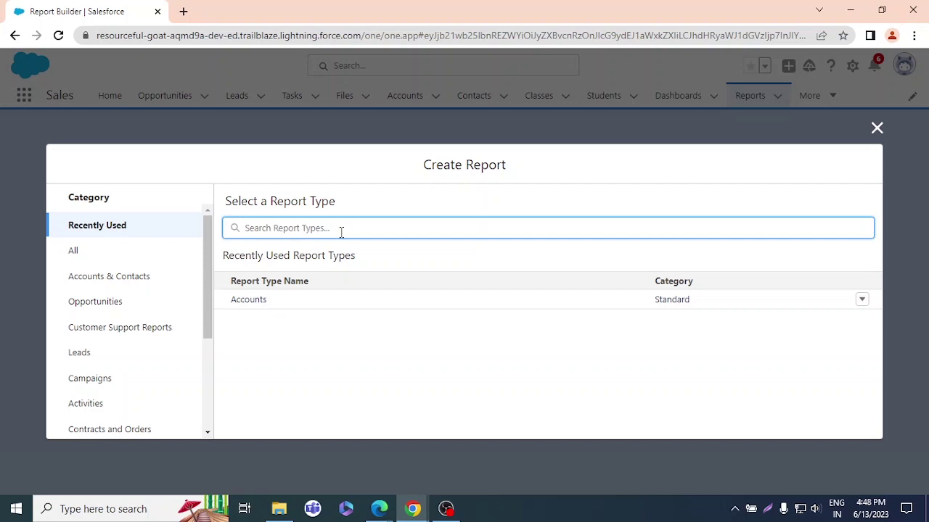
pyautogui.write('oppo')
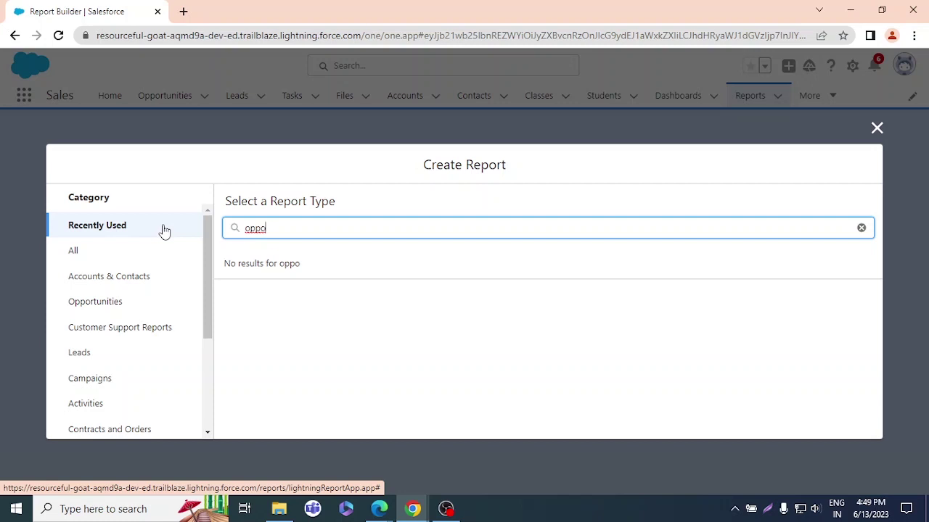
pyautogui.click(108, 255)
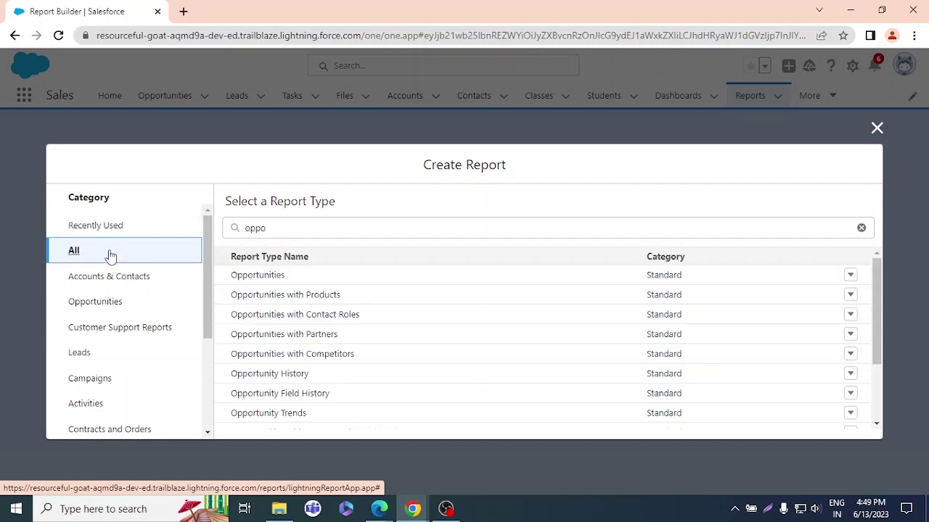
pyautogui.moveTo(266, 231); pyautogui.dragTo(217, 228)
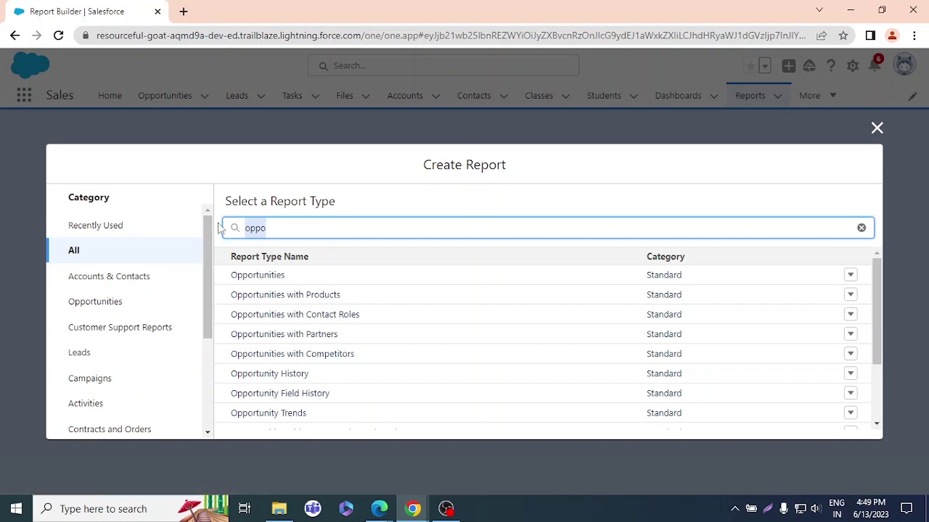
pyautogui.click(268, 284)
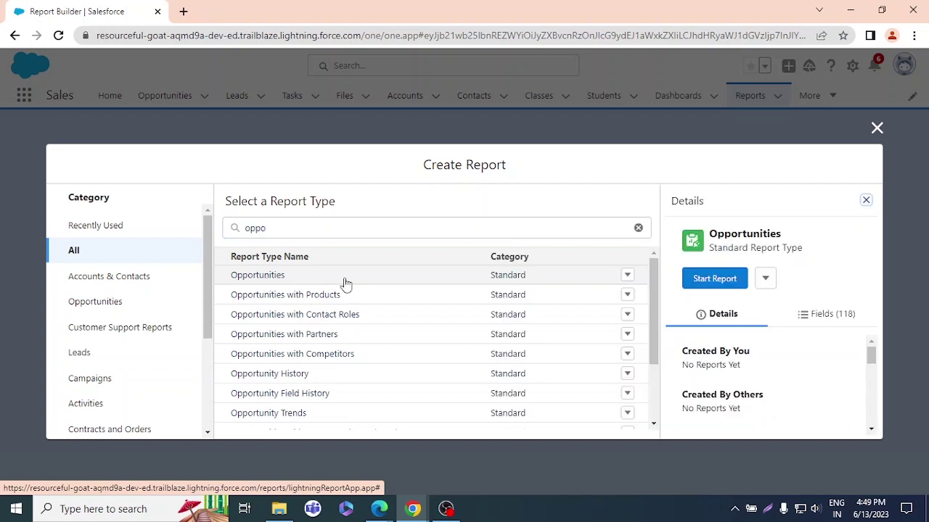
pyautogui.click(707, 281)
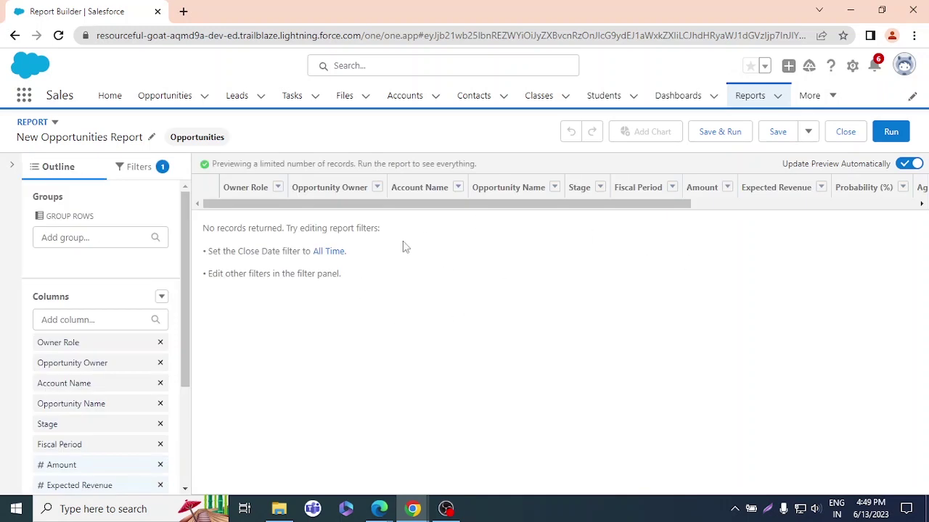
# Set the new report's Close Date filter to All Time and return to the report outline.
pyautogui.click(145, 169)
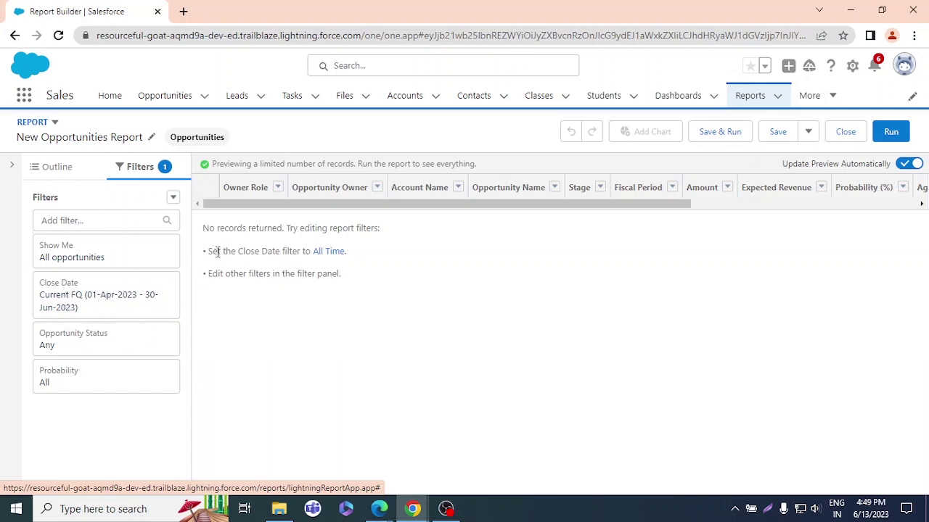
pyautogui.click(330, 252)
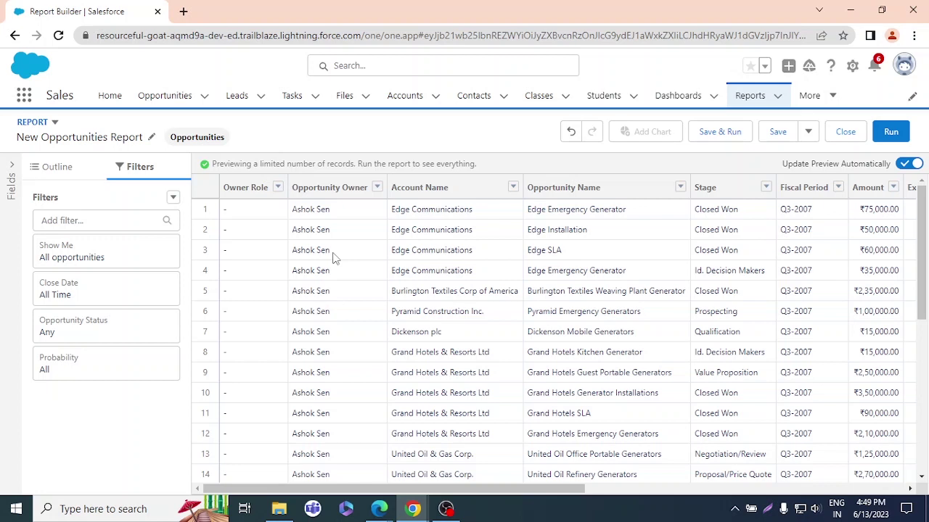
pyautogui.click(56, 174)
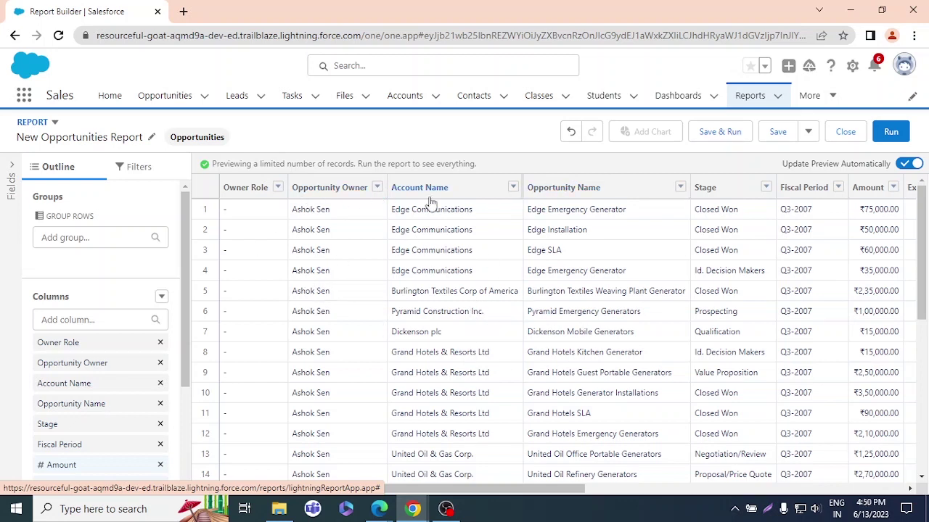
# Move the Opportunity Name column to the first position in the report preview, ahead of Owner Role.
pyautogui.scroll(-2, 105, 338)
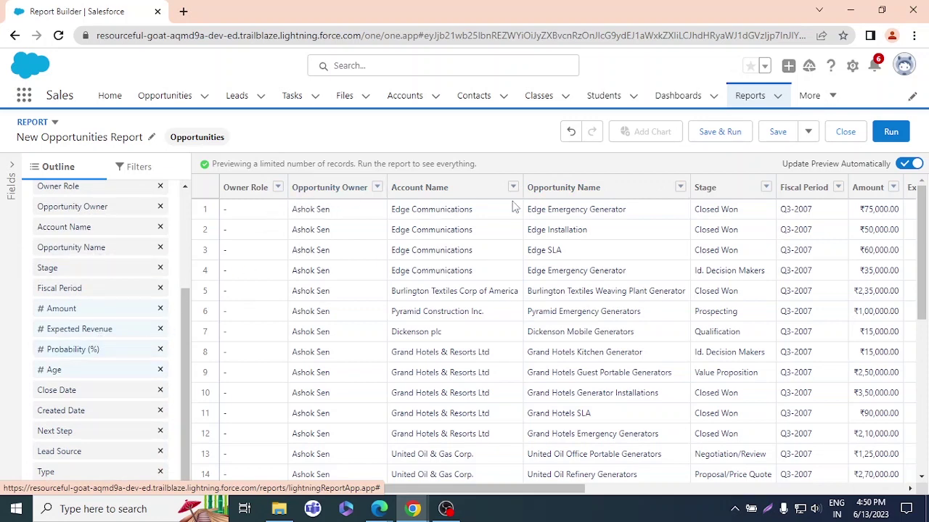
pyautogui.moveTo(491, 490); pyautogui.dragTo(317, 464)
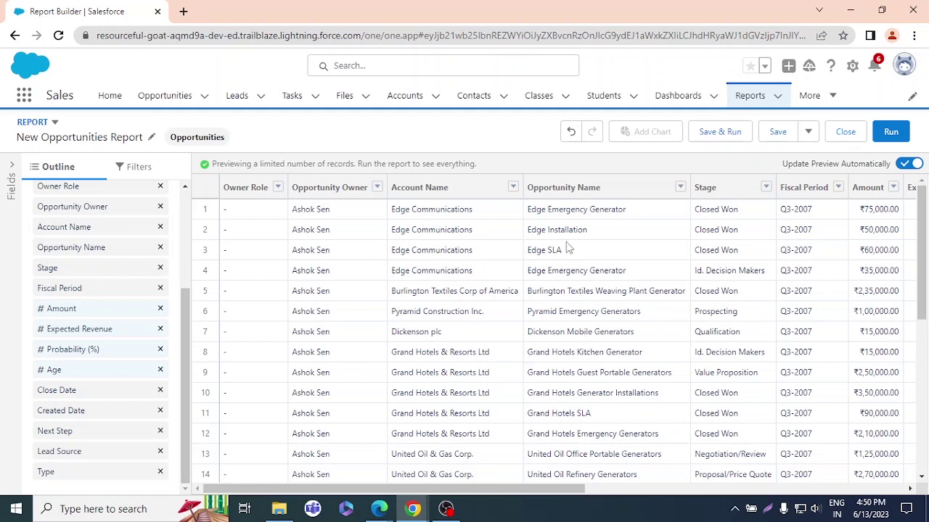
pyautogui.moveTo(578, 194); pyautogui.dragTo(225, 193)
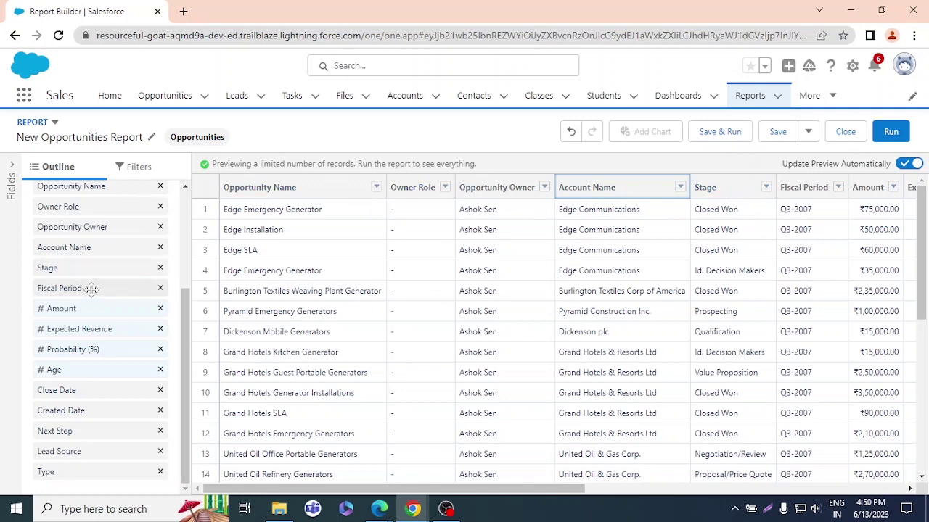
pyautogui.scroll(2, 92, 289)
pyautogui.scroll(-2, 90, 289)
pyautogui.scroll(2, 88, 288)
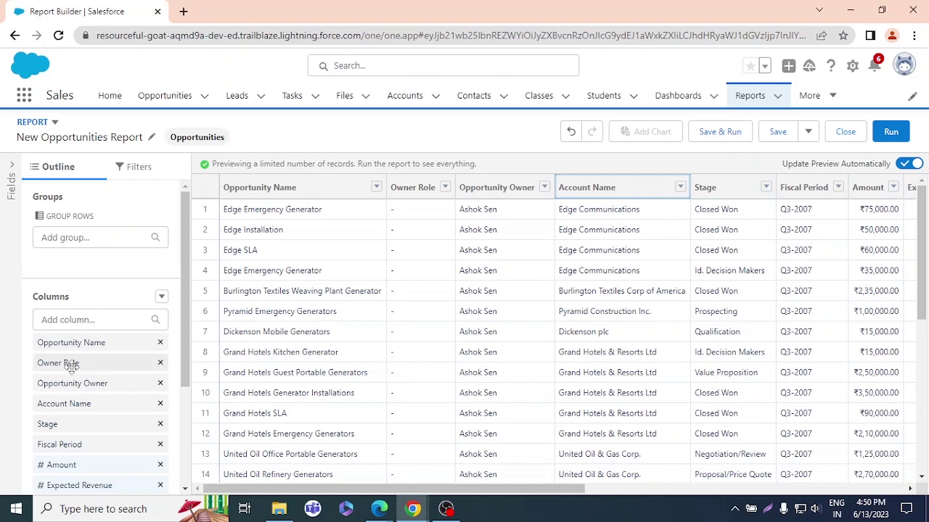
pyautogui.scroll(-3, 72, 368)
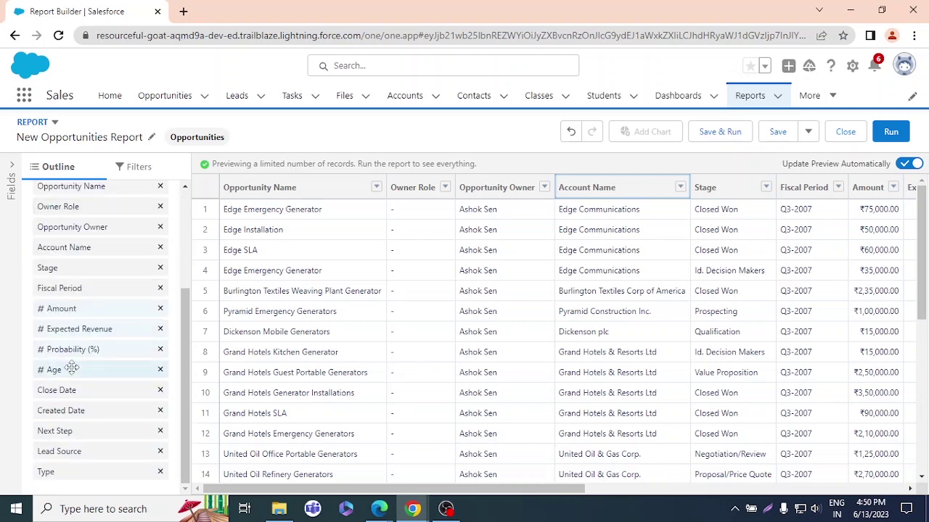
# Move the Type and Lead Source columns directly after Opportunity Name in the report's column order.
pyautogui.scroll(3, 72, 368)
pyautogui.scroll(-1, 186, 234)
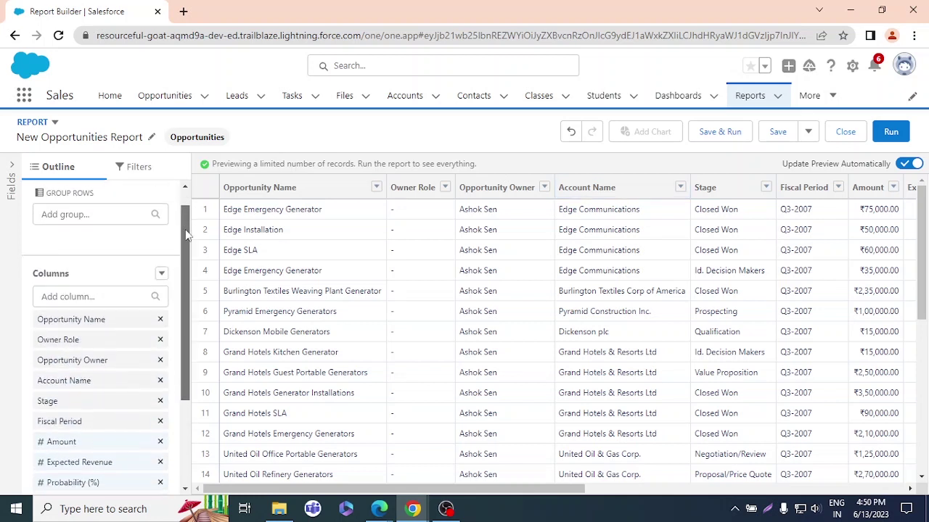
pyautogui.moveTo(186, 233); pyautogui.dragTo(186, 267)
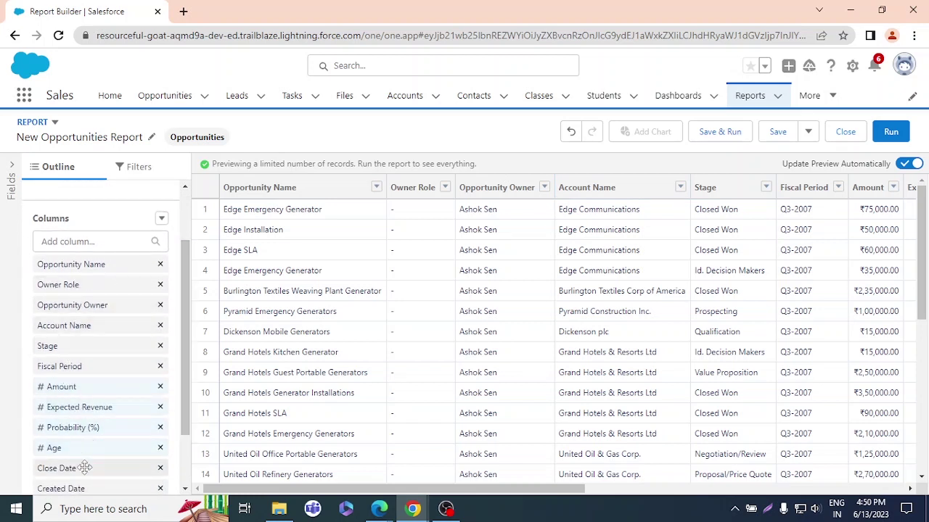
pyautogui.scroll(-2, 66, 362)
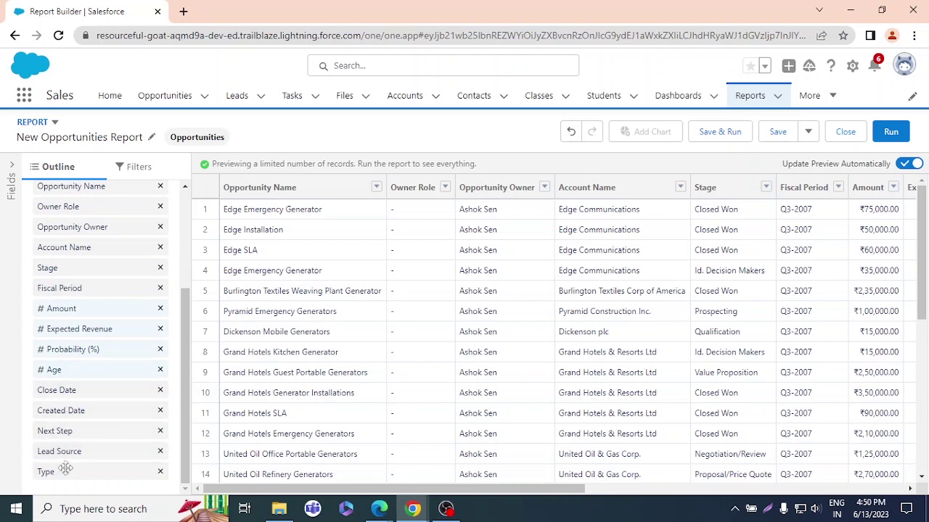
pyautogui.moveTo(65, 478); pyautogui.dragTo(97, 212)
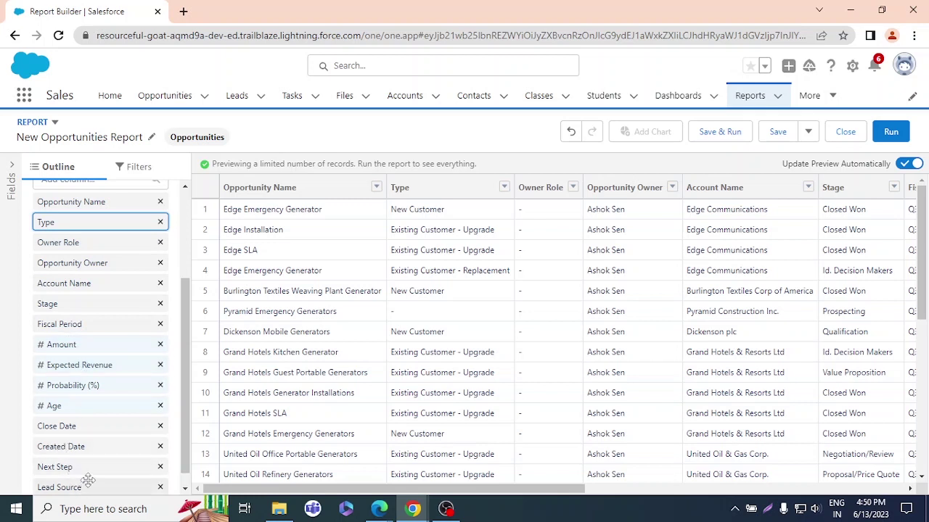
pyautogui.moveTo(84, 487); pyautogui.dragTo(95, 236)
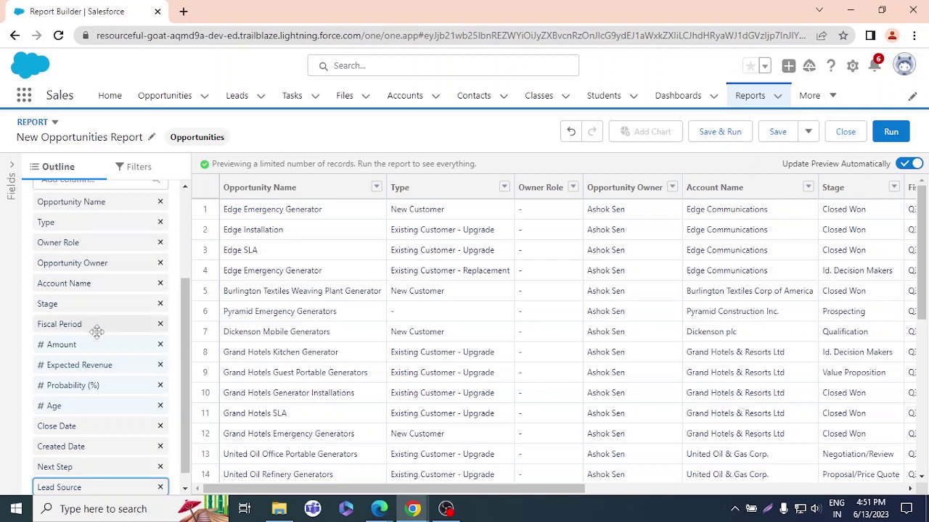
pyautogui.moveTo(94, 474); pyautogui.dragTo(90, 238)
pyautogui.moveTo(94, 283); pyautogui.dragTo(105, 239)
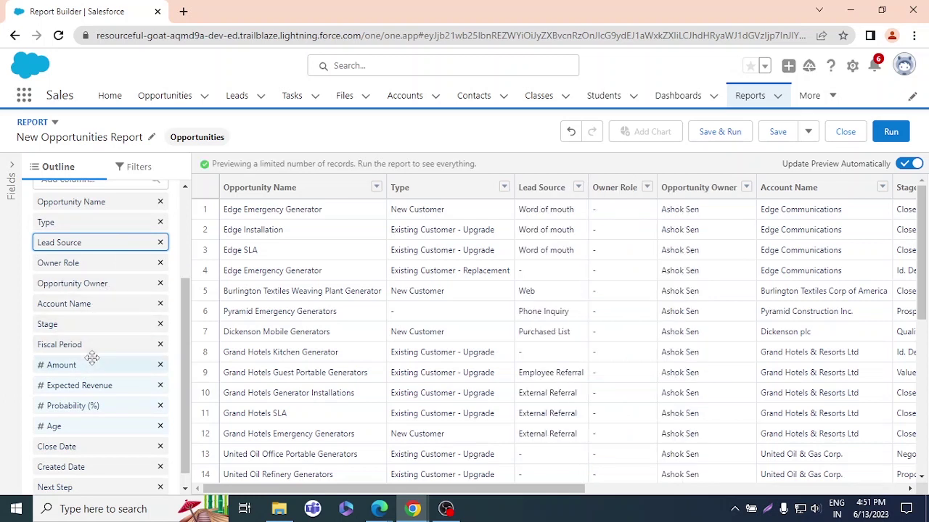
# Place the Amount, Close Date and Next Step columns, in that order, directly after Lead Source.
pyautogui.scroll(-1, 78, 385)
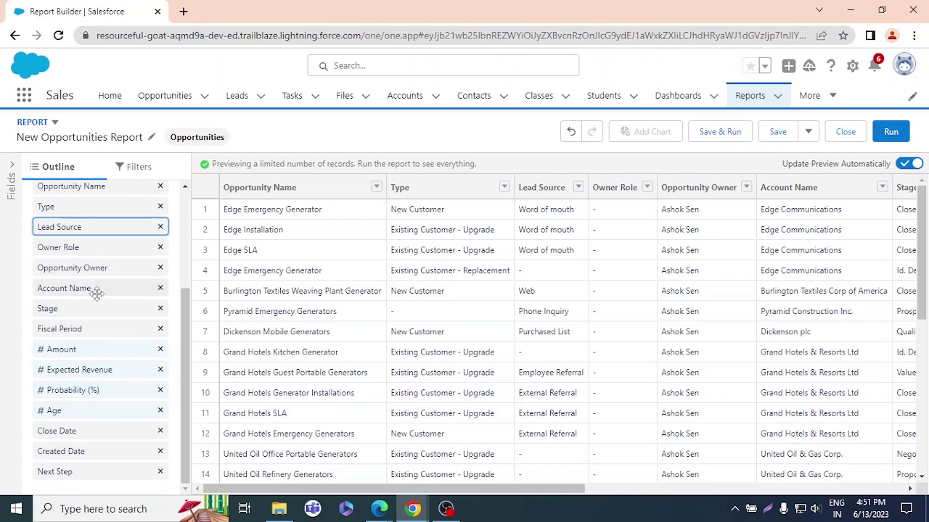
pyautogui.moveTo(89, 350); pyautogui.dragTo(102, 254)
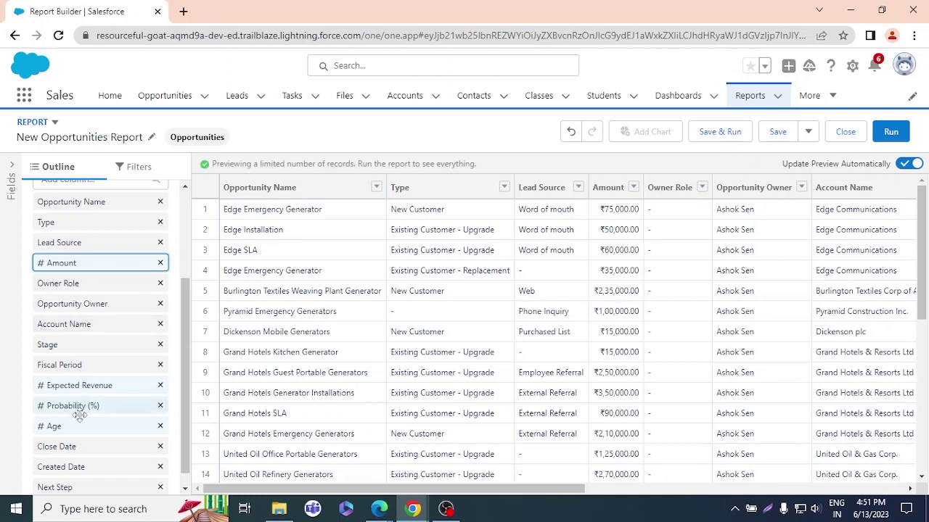
pyautogui.click(100, 445)
pyautogui.moveTo(100, 445); pyautogui.dragTo(106, 271)
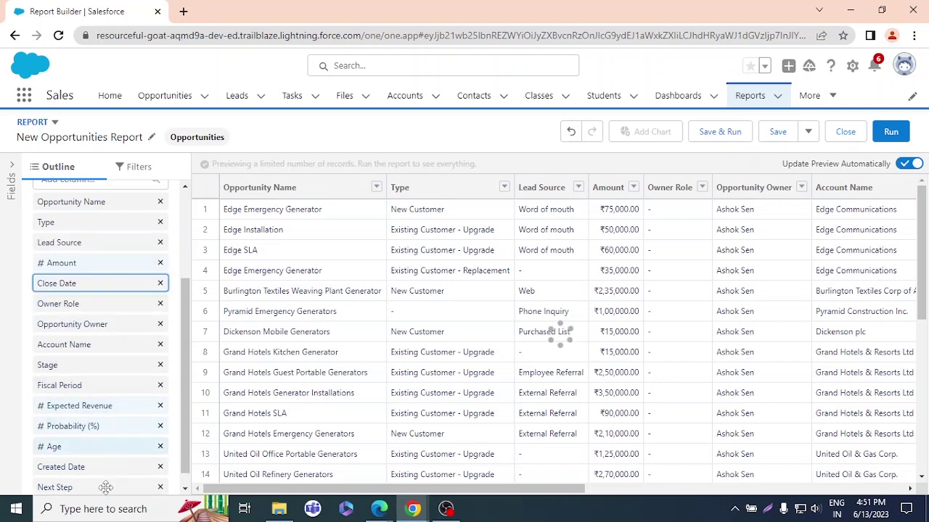
pyautogui.moveTo(108, 481); pyautogui.dragTo(99, 284)
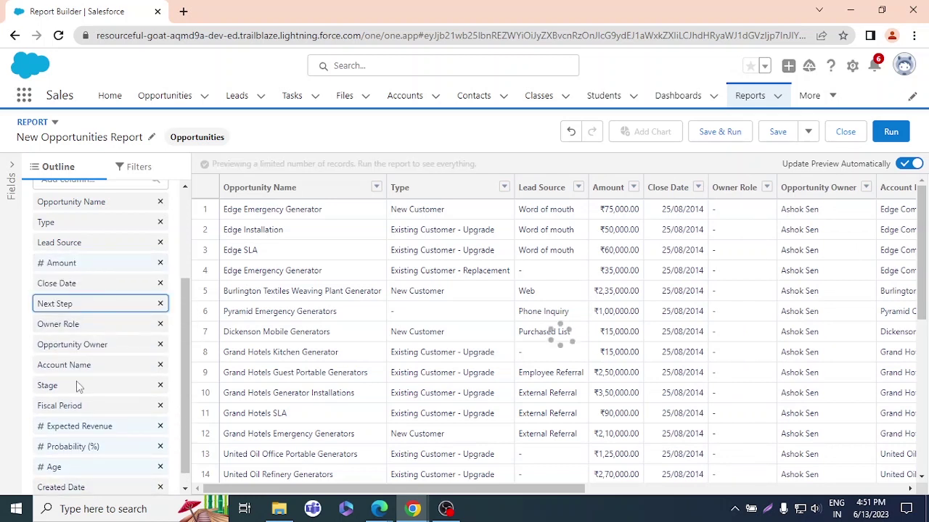
# Place the Stage, Probability (%) and Fiscal Period columns, in that order, directly after Next Step.
pyautogui.moveTo(83, 380); pyautogui.dragTo(107, 308)
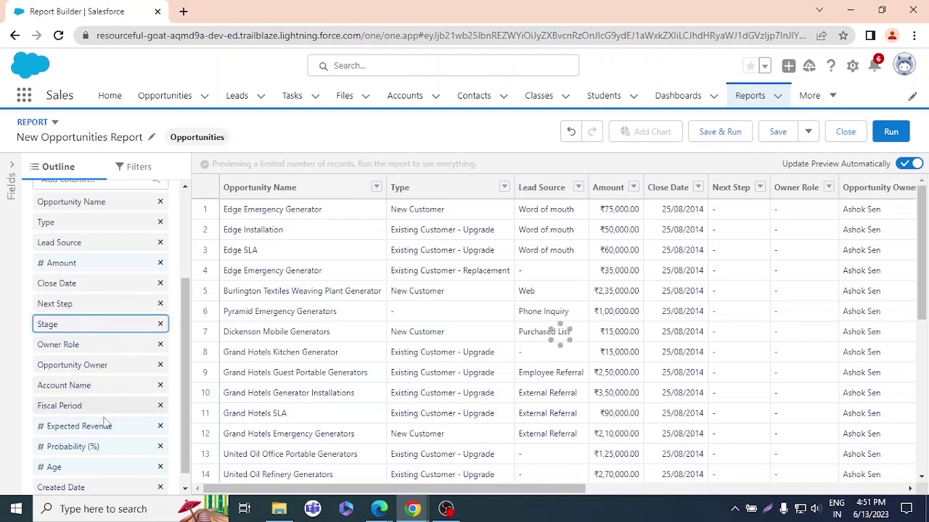
pyautogui.moveTo(104, 447); pyautogui.dragTo(105, 331)
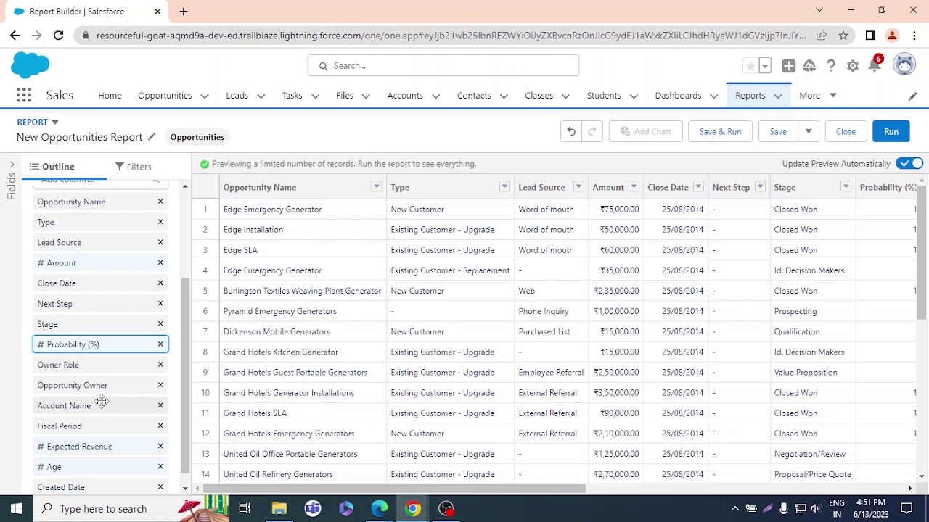
pyautogui.moveTo(76, 430); pyautogui.dragTo(98, 351)
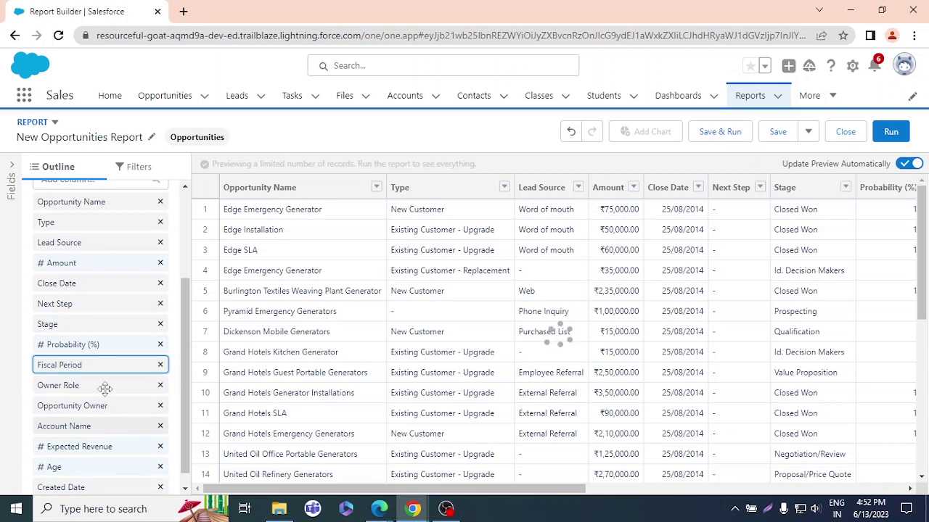
# Arrange the Age column directly after Fiscal Period, followed by Created Date.
pyautogui.moveTo(97, 466); pyautogui.dragTo(105, 370)
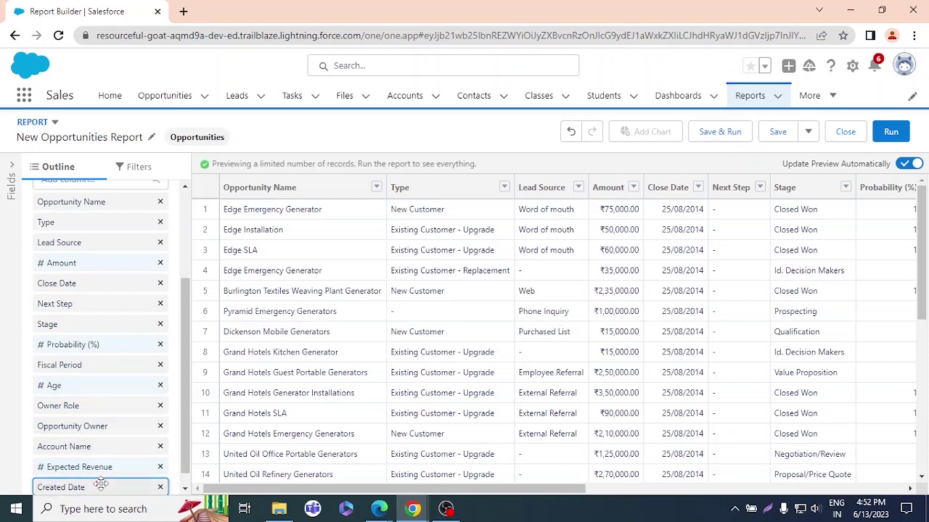
pyautogui.moveTo(110, 484); pyautogui.dragTo(109, 383)
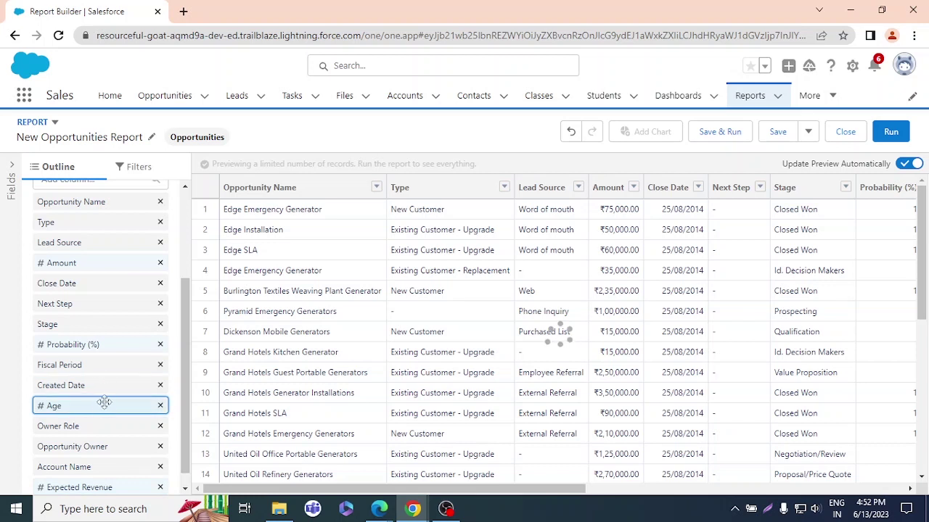
pyautogui.moveTo(102, 406); pyautogui.dragTo(104, 383)
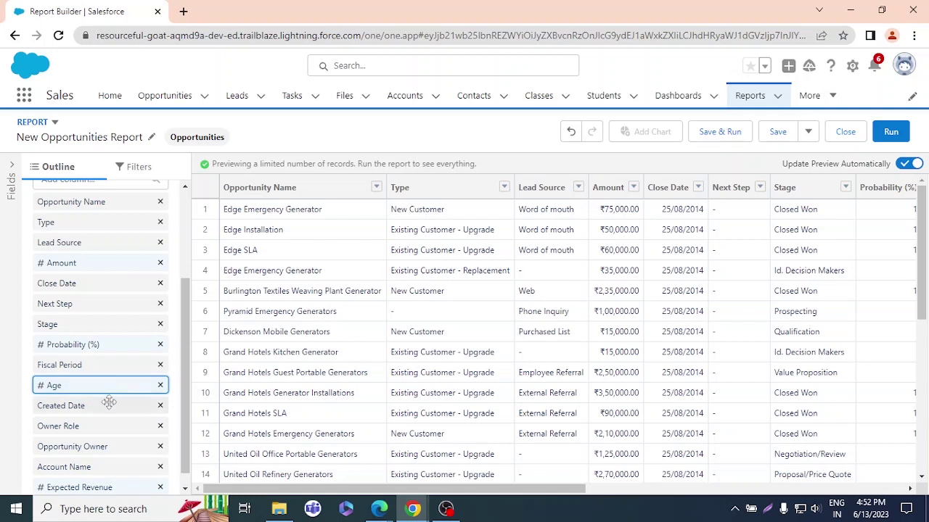
# Move the Opportunity Owner column ahead of Owner Role and remove the Expected Revenue column from the report.
pyautogui.scroll(-1, 101, 406)
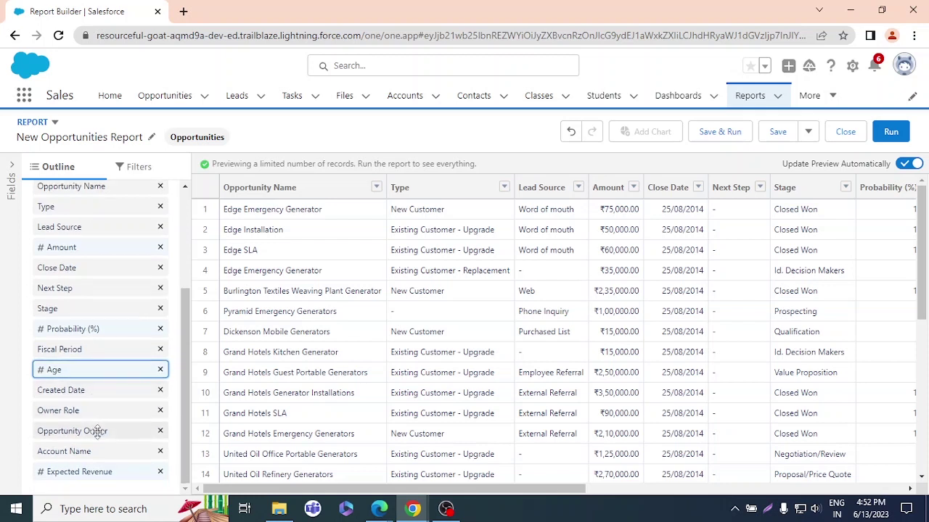
pyautogui.moveTo(98, 428)
pyautogui.mouseDown()
pyautogui.moveTo(97, 390)
pyautogui.moveTo(98, 427)
pyautogui.mouseUp()
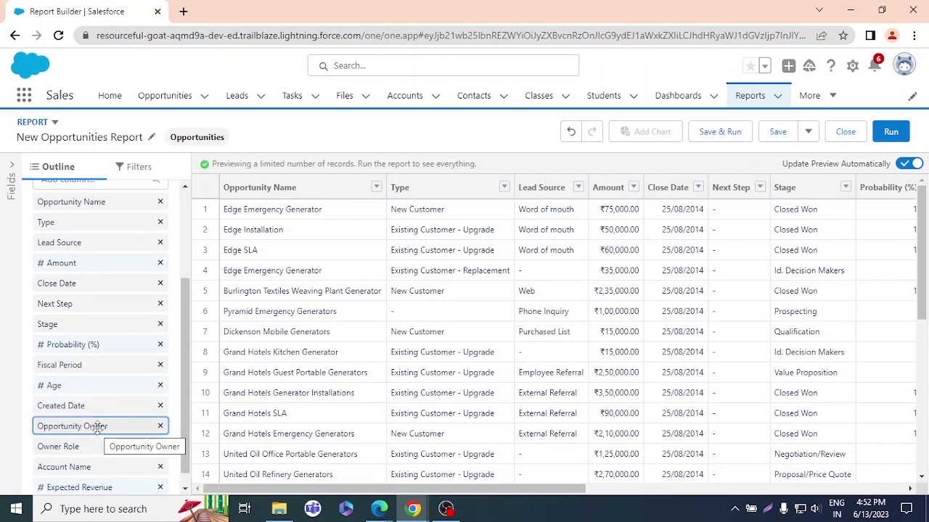
pyautogui.scroll(-1, 101, 428)
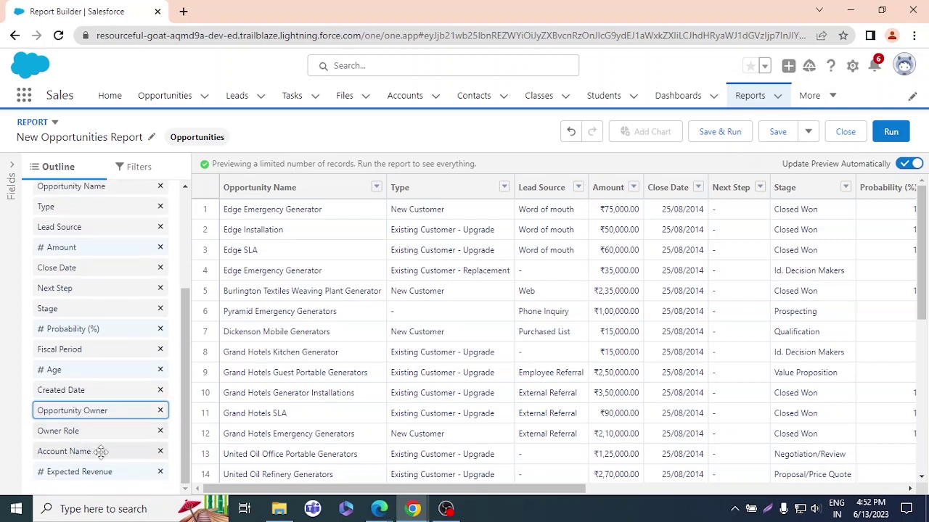
pyautogui.click(161, 472)
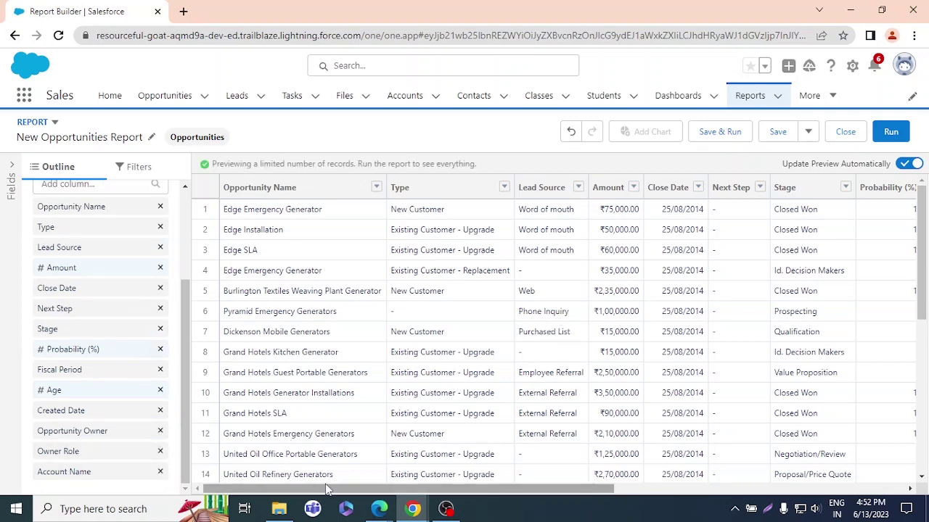
# Examine the rearranged columns and the records across the full width and length of the report preview.
pyautogui.hscroll(6, 326, 491)
pyautogui.hscroll(-4, 319, 486)
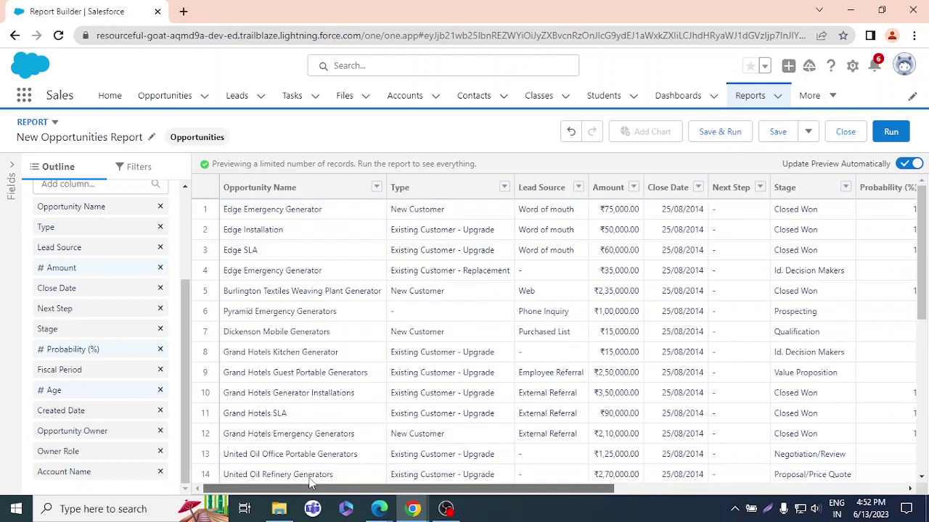
pyautogui.hscroll(5, 311, 485)
pyautogui.hscroll(-5, 341, 464)
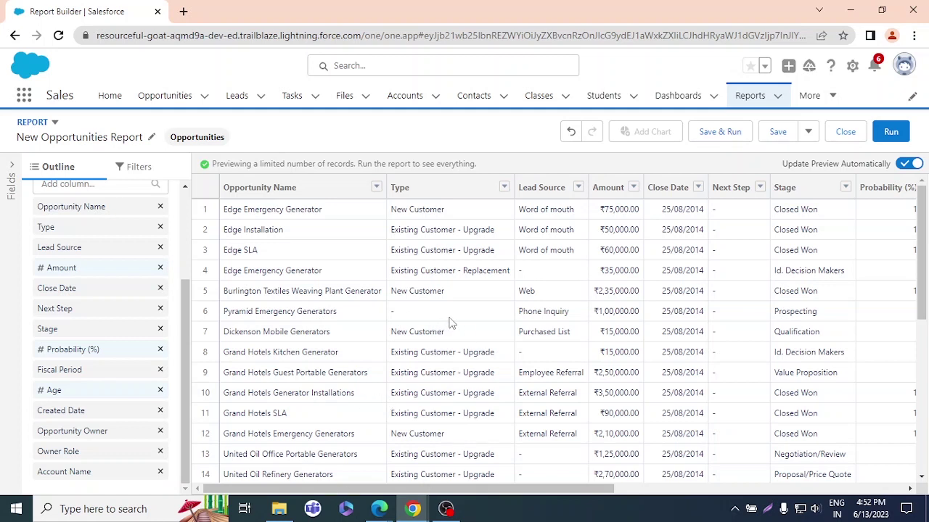
pyautogui.scroll(-5, 528, 276)
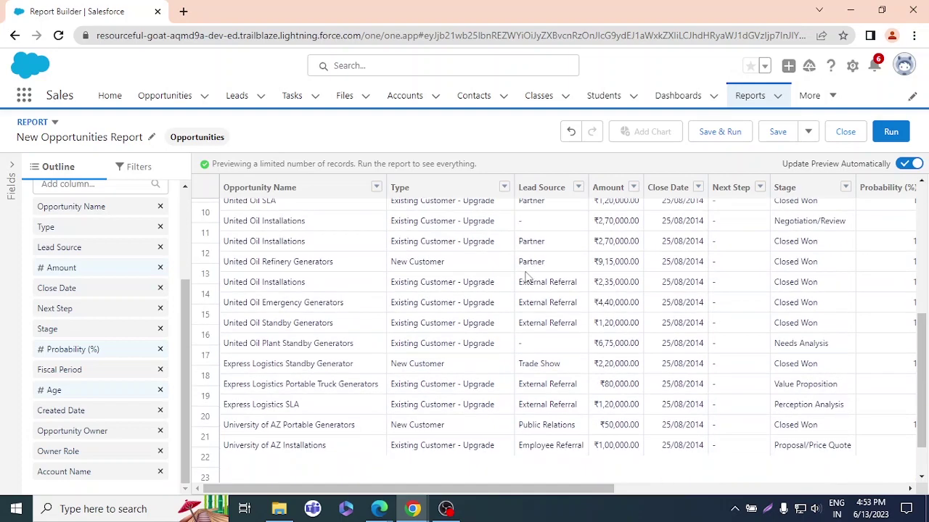
pyautogui.scroll(5, 528, 277)
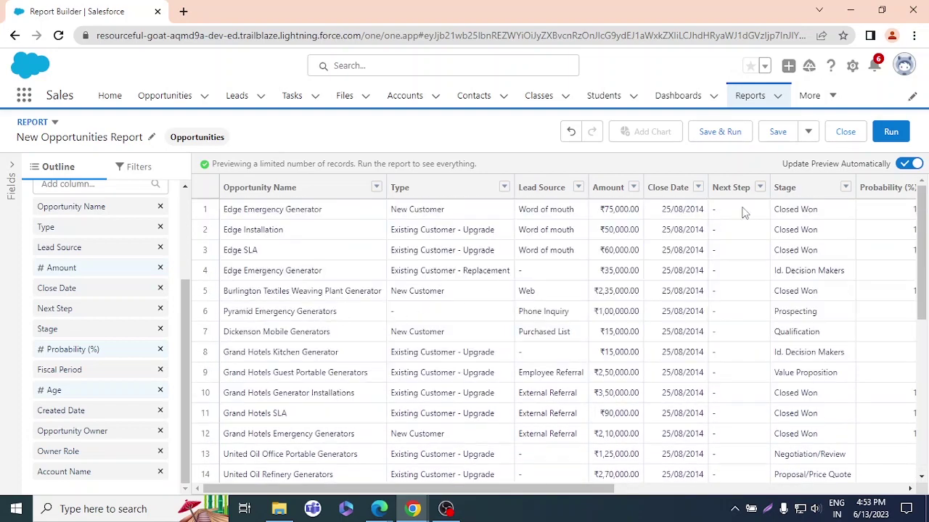
pyautogui.moveTo(537, 490); pyautogui.dragTo(629, 468)
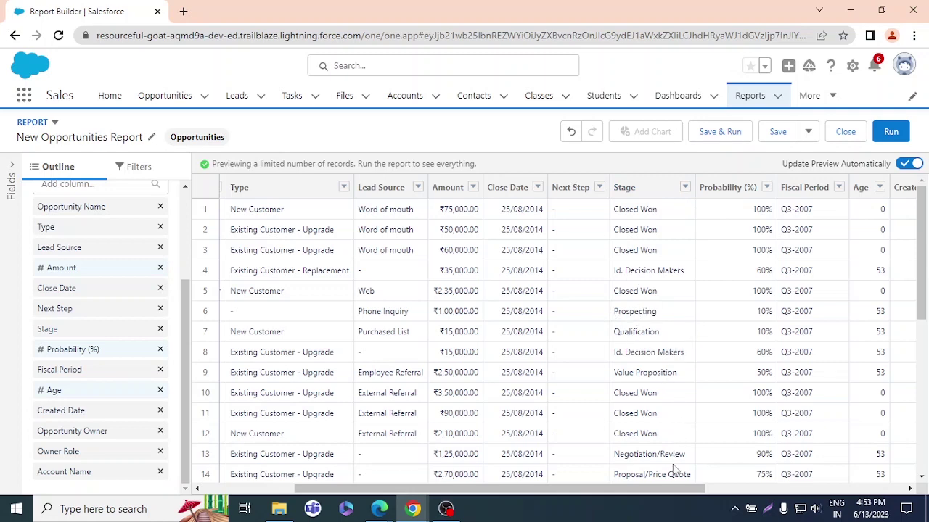
pyautogui.moveTo(678, 488); pyautogui.dragTo(542, 497)
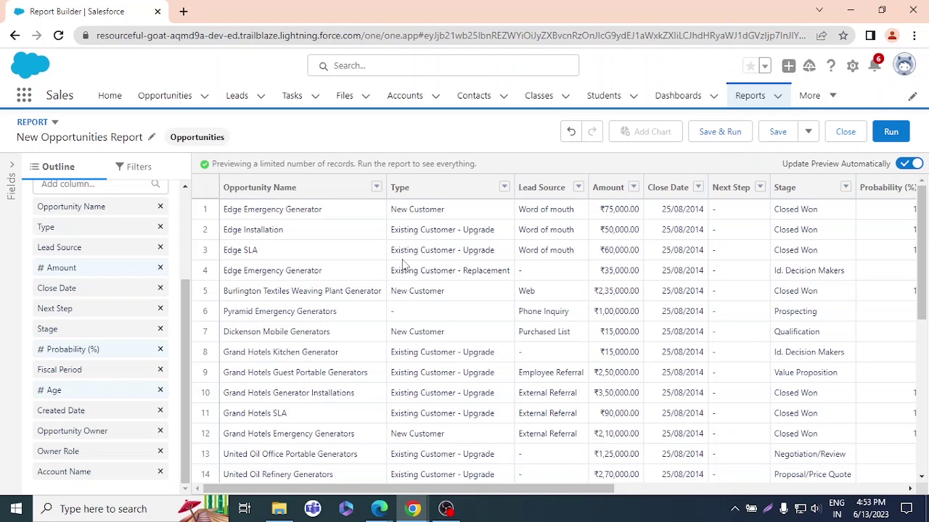
# Save the report under the name "Open Opportunity this Year" with an auto-filled unique name, and dismiss the notification.
pyautogui.click(777, 132)
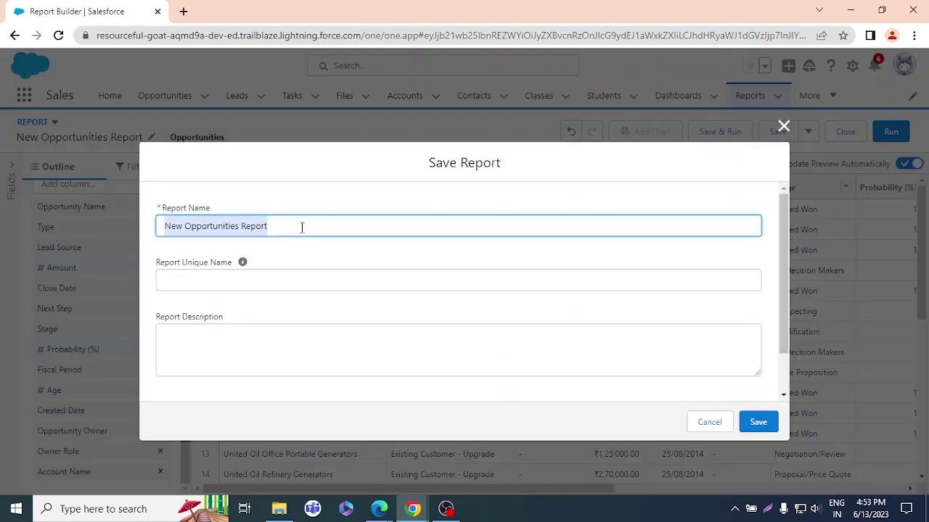
pyautogui.press('BackSpace')
pyautogui.write('Open')
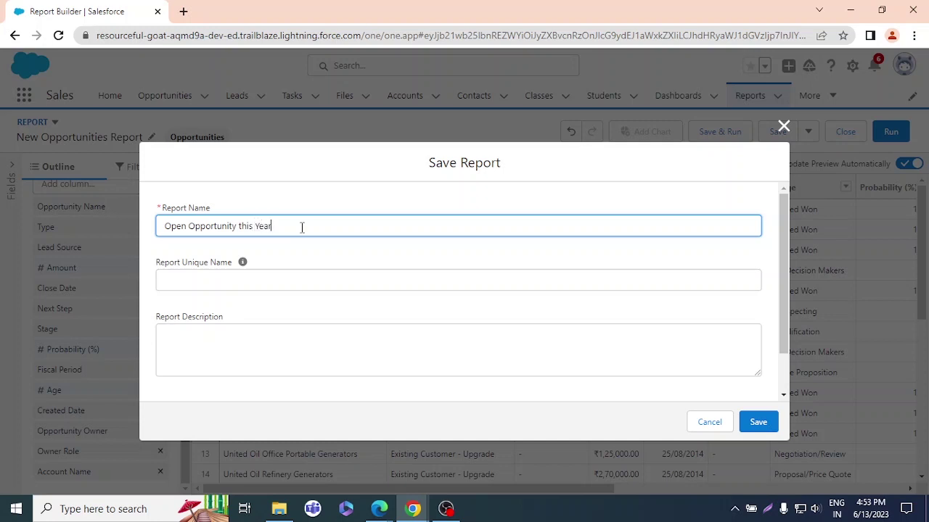
pyautogui.click(336, 352)
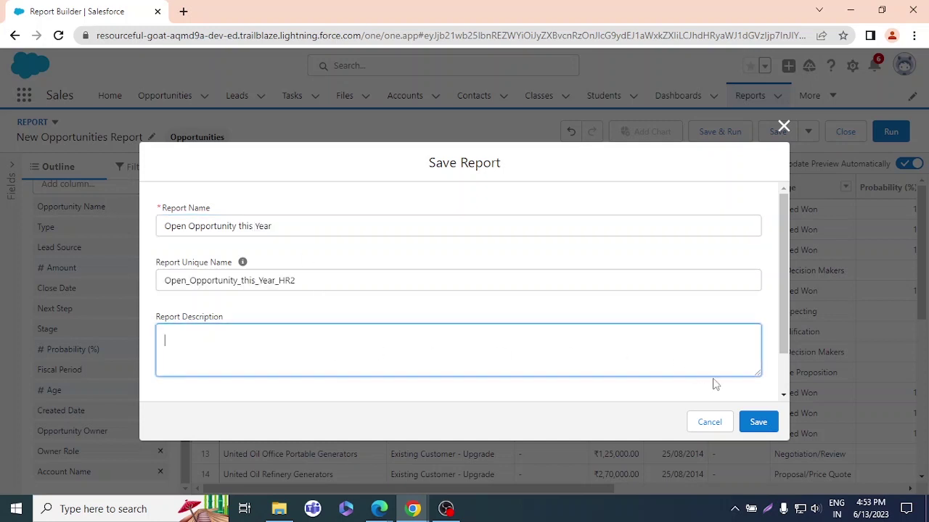
pyautogui.click(757, 422)
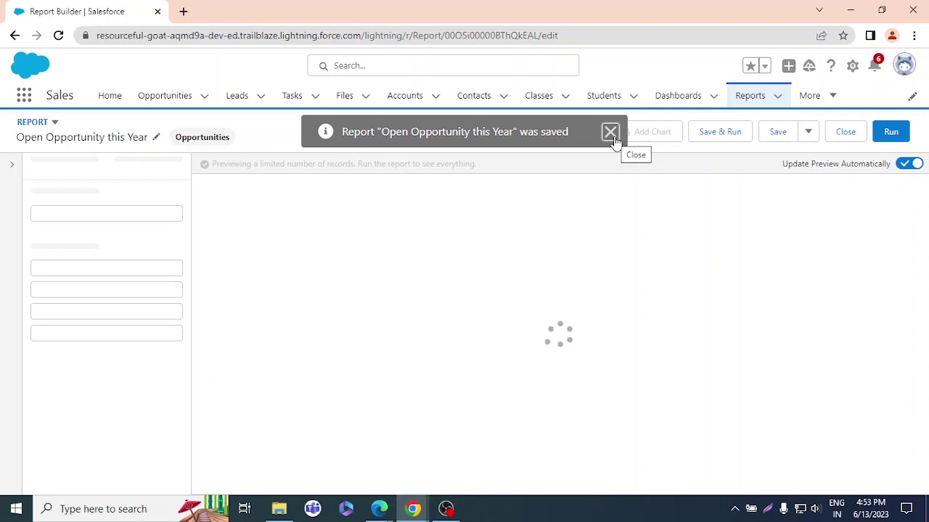
pyautogui.click(611, 133)
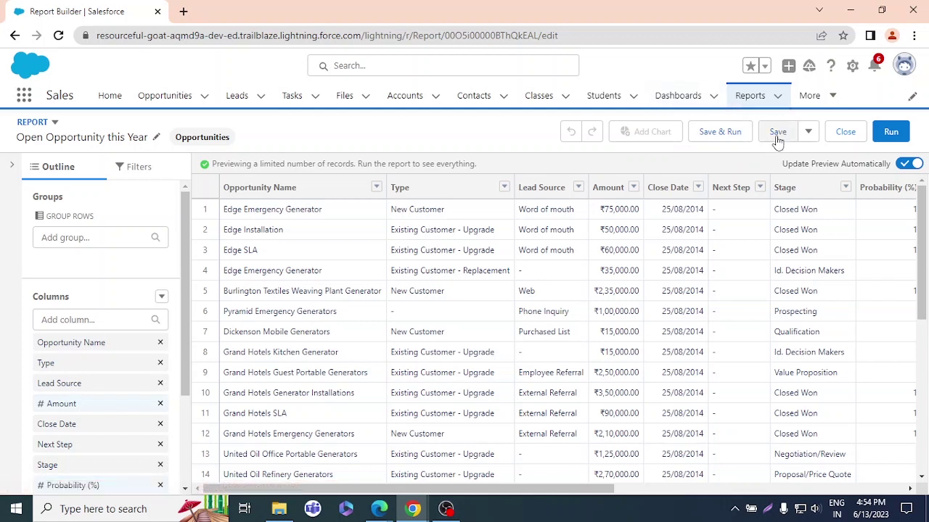
# Run the saved report and review its total record count and all of its rows.
pyautogui.click(891, 133)
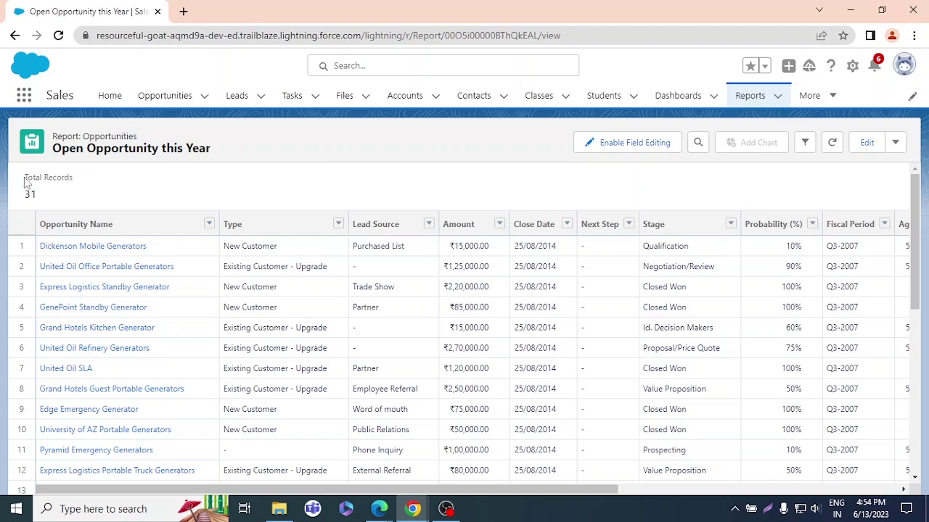
pyautogui.moveTo(24, 181); pyautogui.dragTo(95, 187)
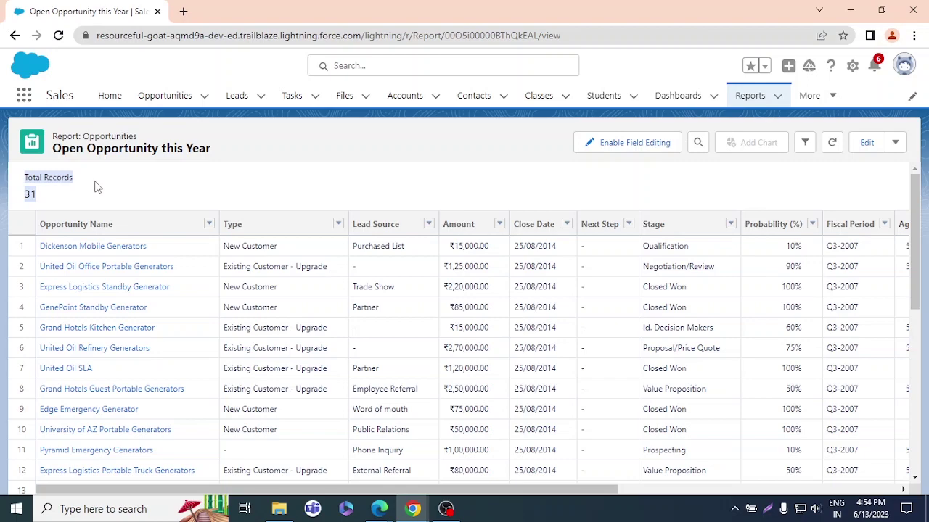
pyautogui.scroll(-5, 221, 287)
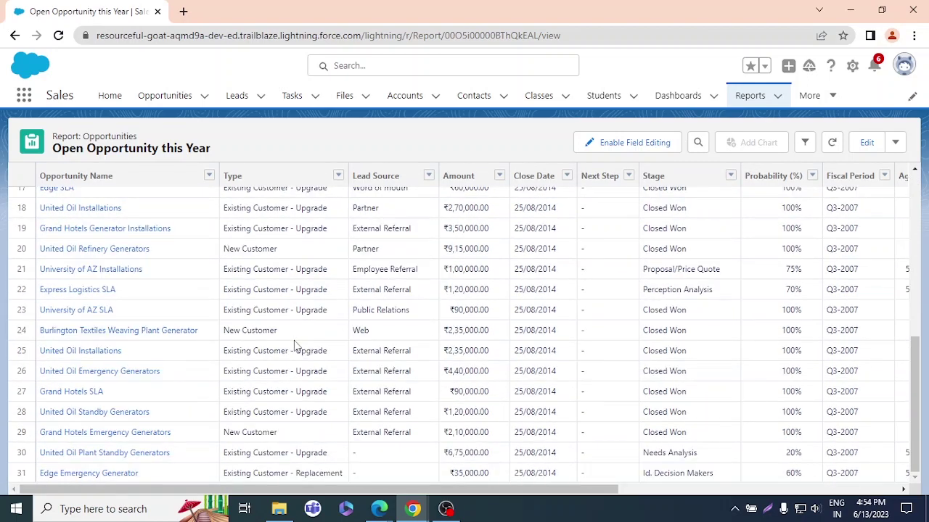
pyautogui.scroll(5, 294, 346)
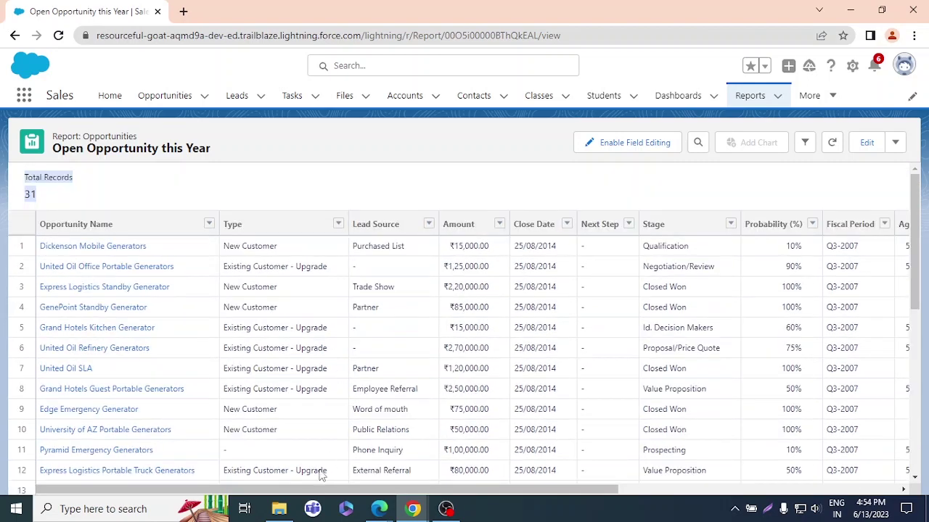
# Review the remaining columns of the saved opportunity report across its full width.
pyautogui.moveTo(320, 490); pyautogui.dragTo(181, 414)
pyautogui.moveTo(270, 488); pyautogui.dragTo(783, 492)
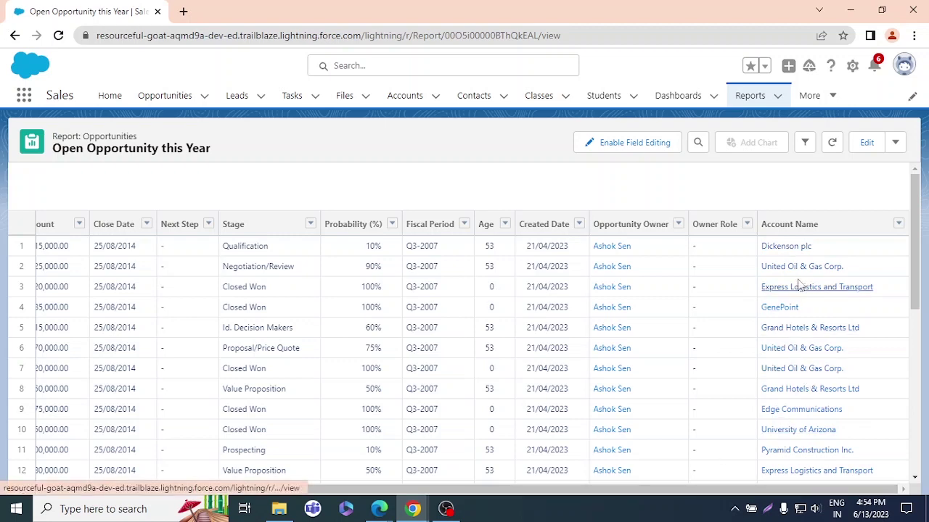
pyautogui.moveTo(725, 491); pyautogui.dragTo(324, 508)
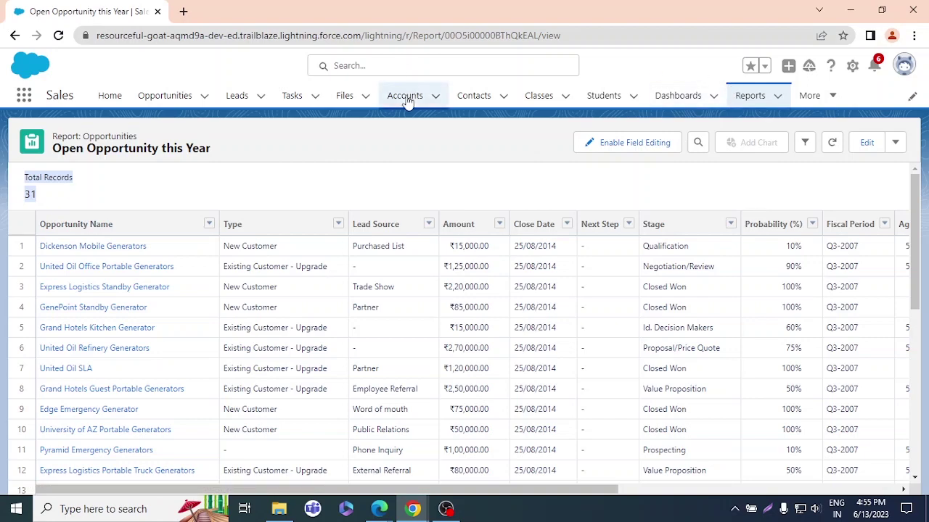
# Switch to Report.pdf and read the notes on Tabular Reports and Summary Reports.
pyautogui.hotkey('alt', 'Tab')
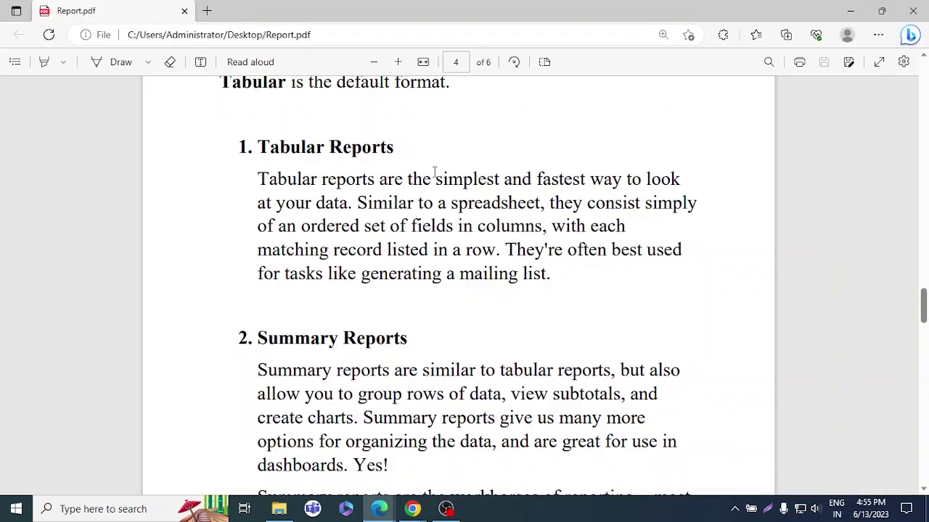
pyautogui.scroll(-5, 434, 145)
pyautogui.scroll(4, 434, 172)
pyautogui.scroll(-3, 922, 283)
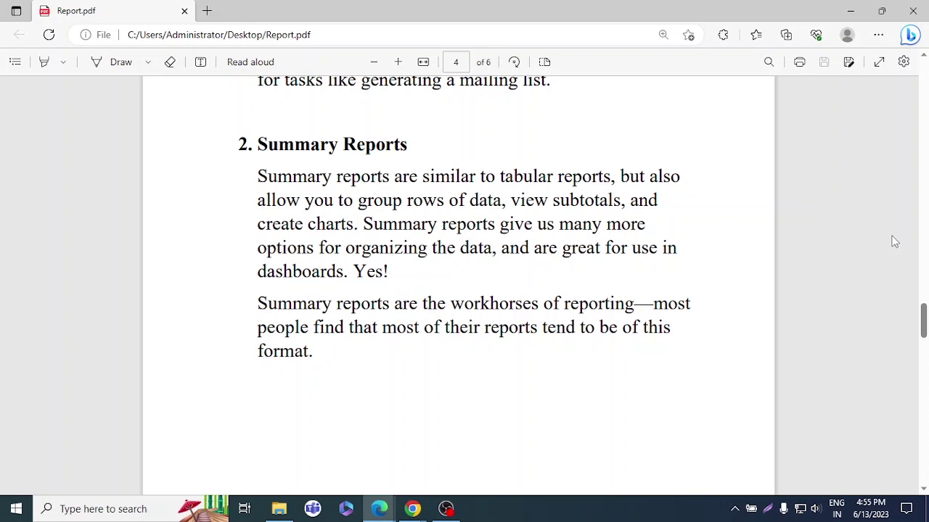
# Return to Salesforce and start a new report from the standard Cases report type, searching all report types for "cases".
pyautogui.hotkey('alt', 'Tab')
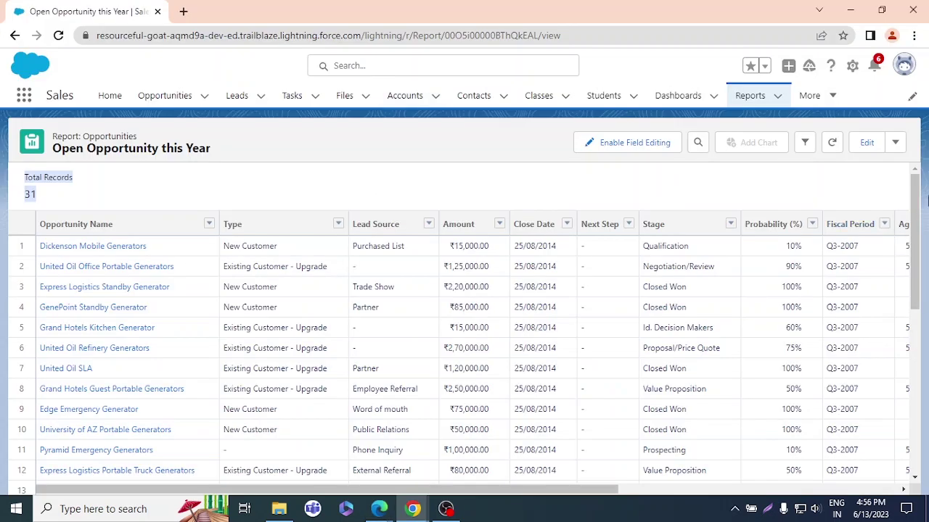
pyautogui.click(751, 96)
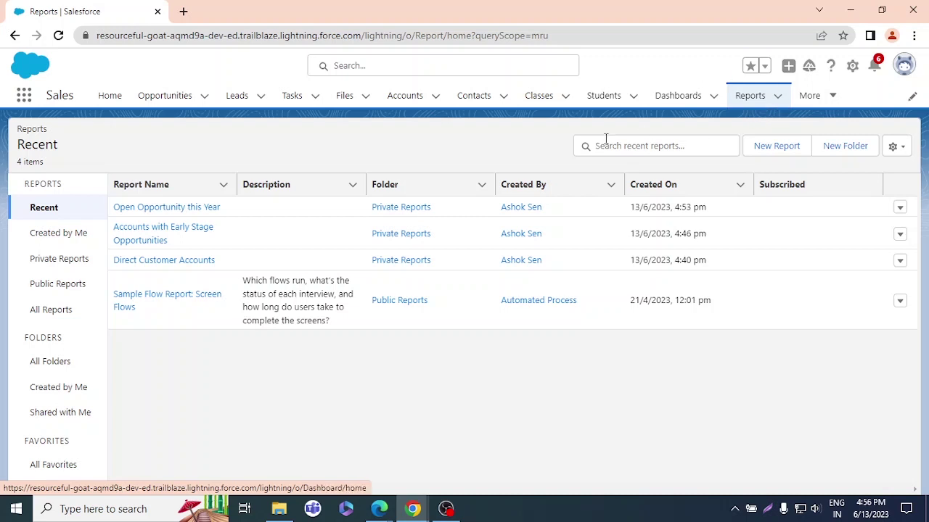
pyautogui.click(779, 146)
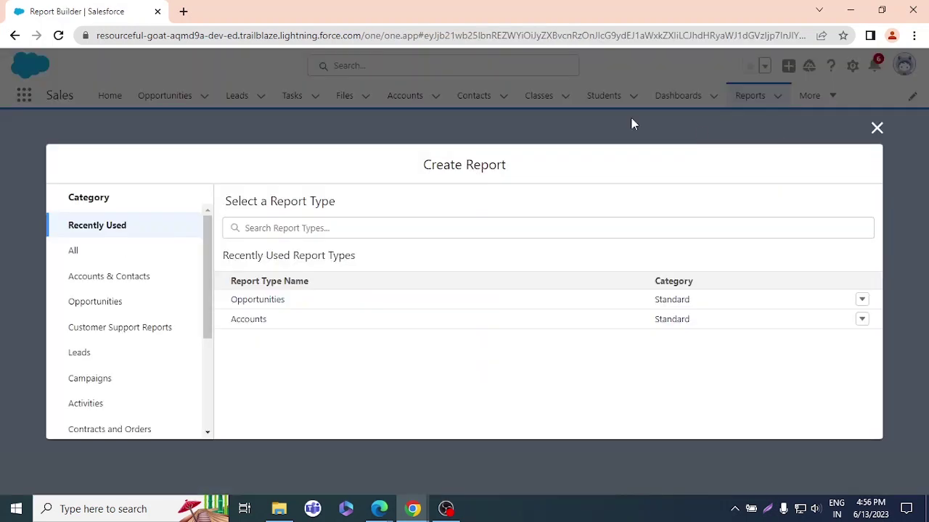
pyautogui.click(125, 260)
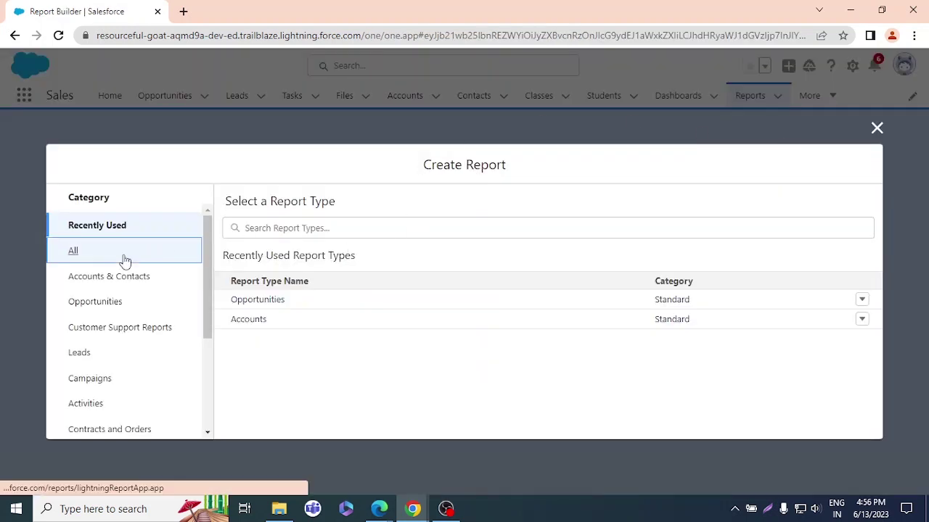
pyautogui.click(304, 222)
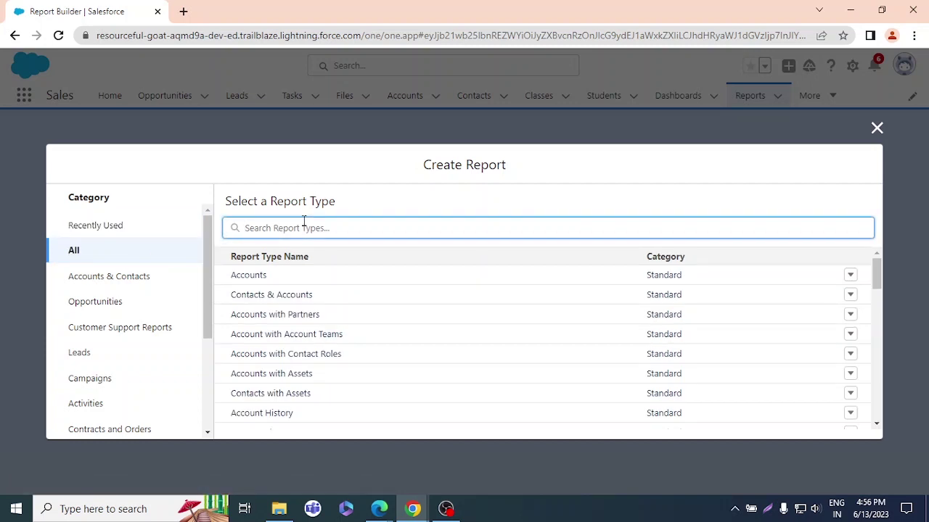
pyautogui.write('cases')
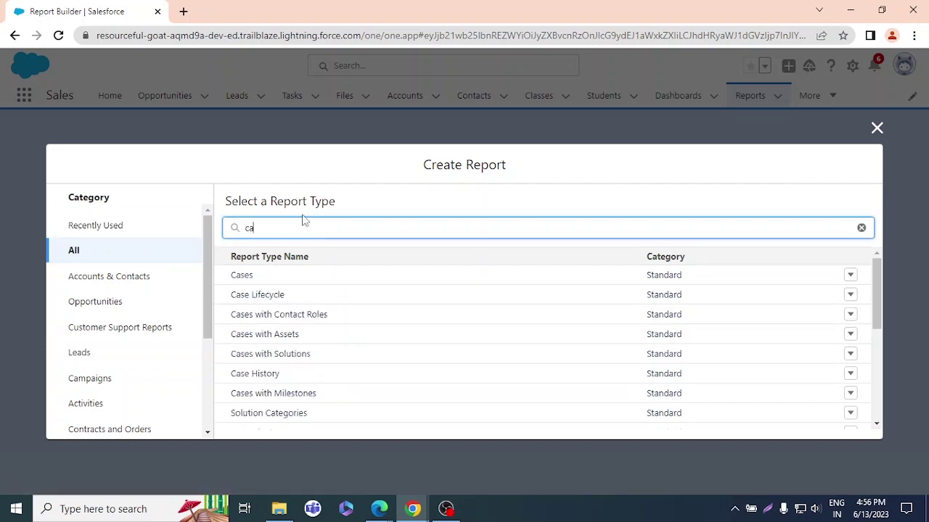
pyautogui.click(249, 277)
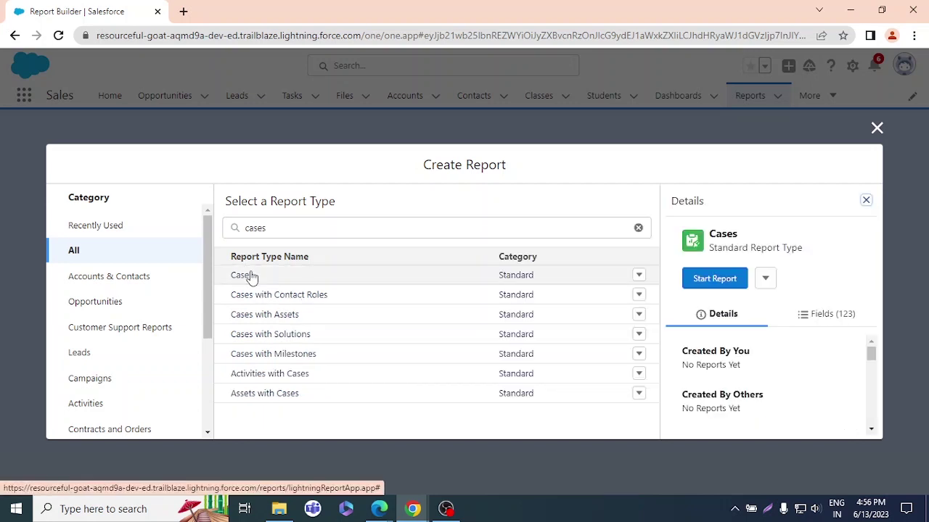
pyautogui.click(714, 279)
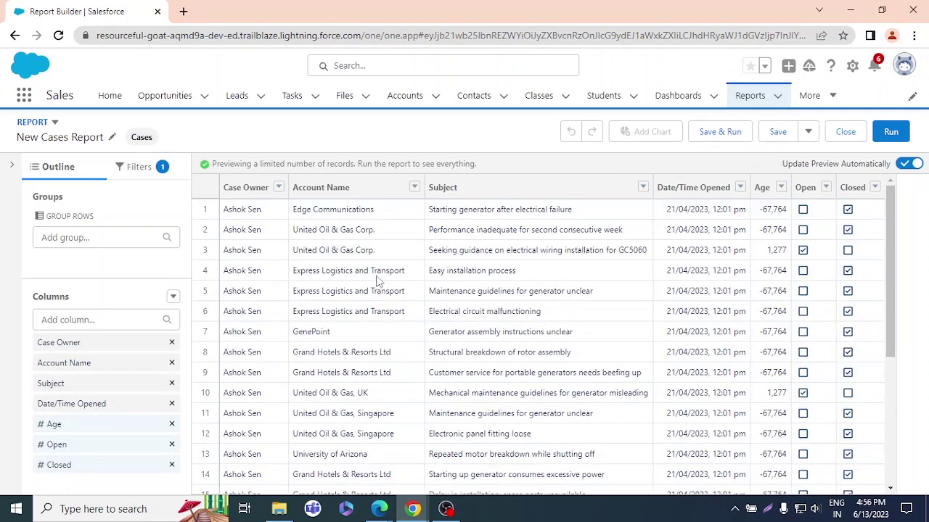
# Examine the case records in the preview, the report's existing filters and the Open column's options.
pyautogui.scroll(-3, 675, 251)
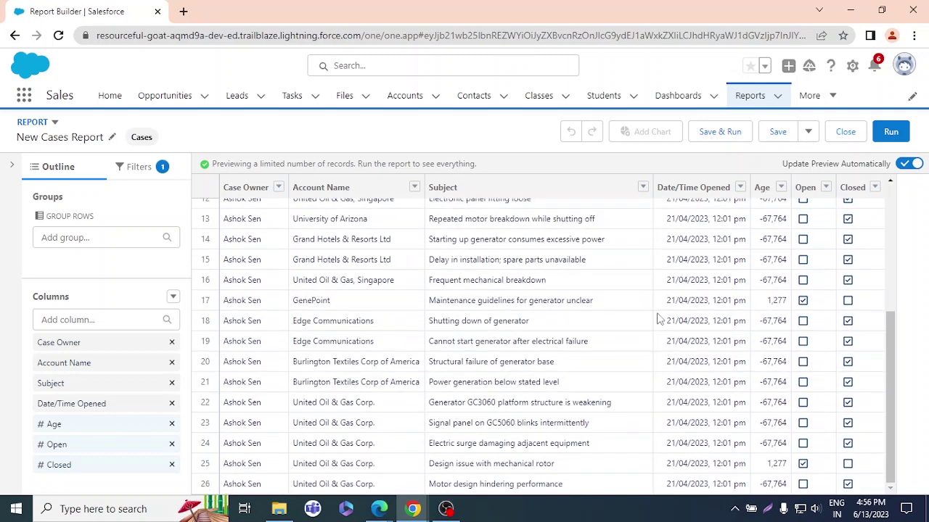
pyautogui.scroll(3, 451, 377)
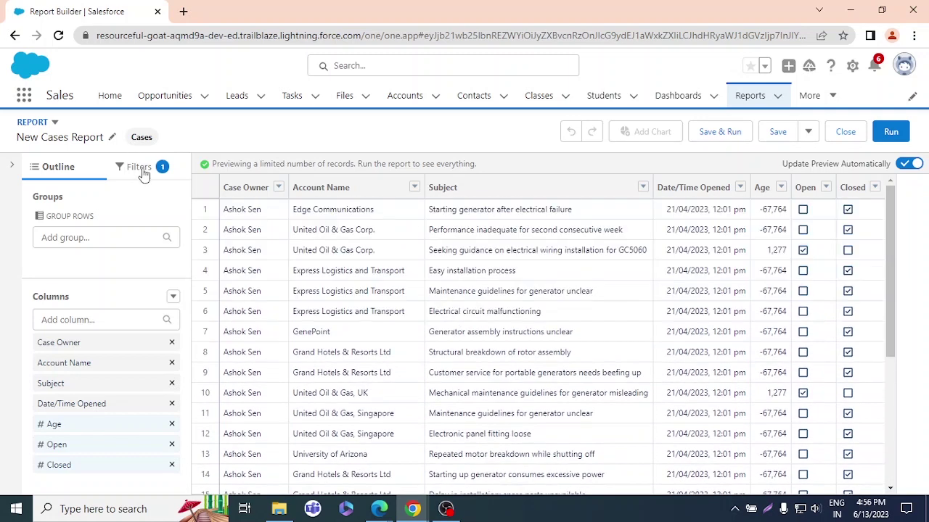
pyautogui.click(142, 171)
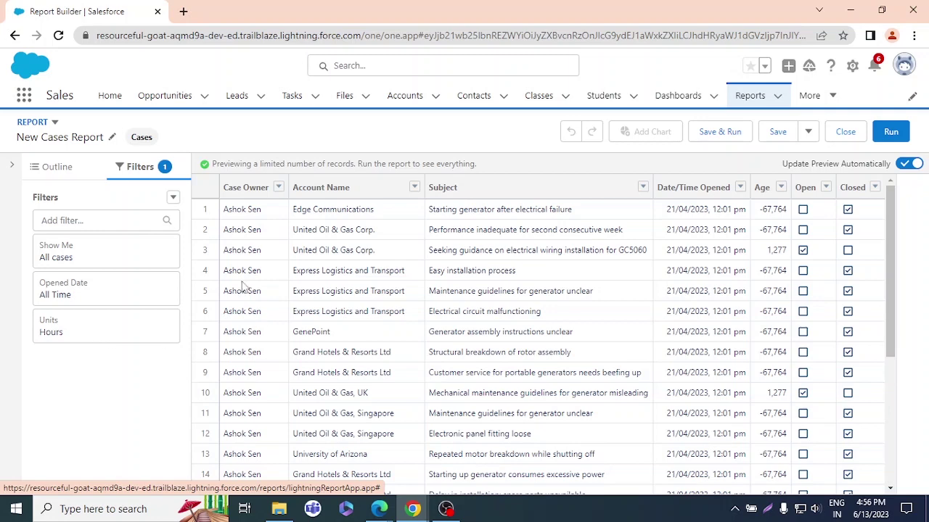
pyautogui.scroll(-3, 564, 290)
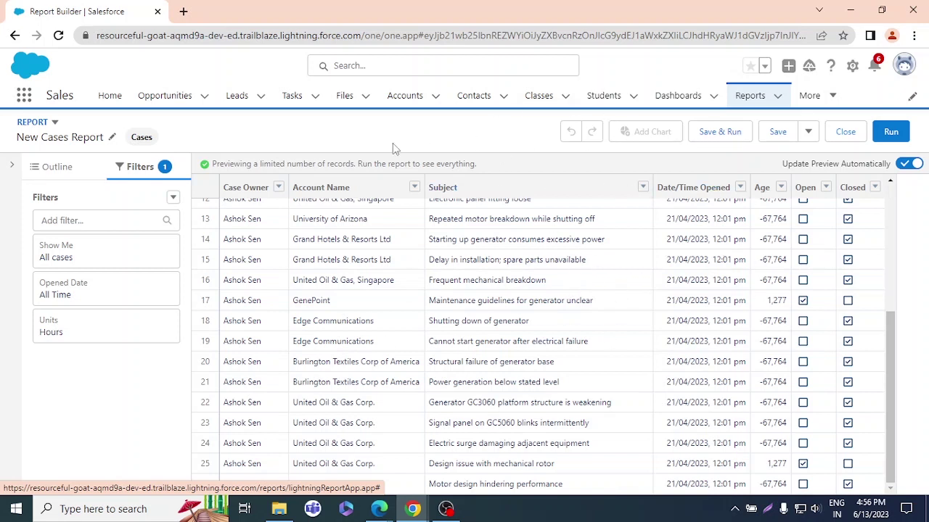
pyautogui.click(118, 221)
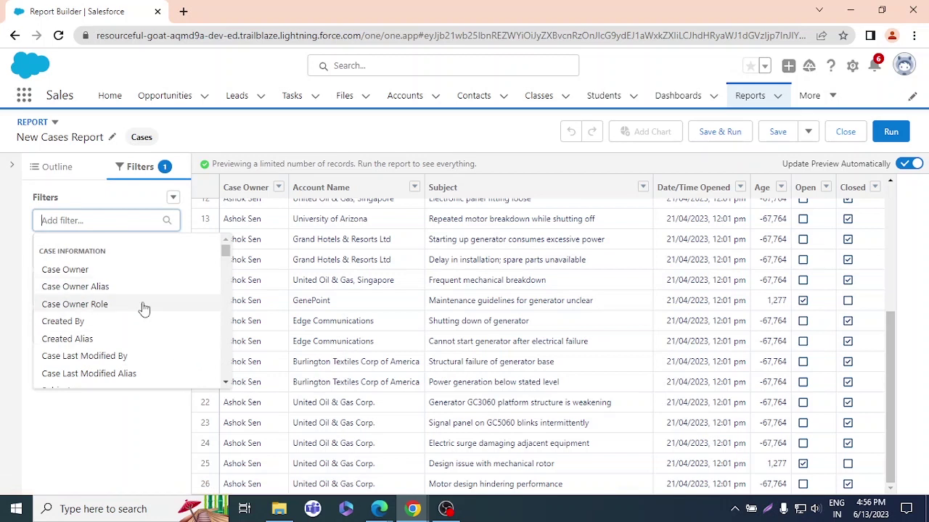
pyautogui.click(827, 187)
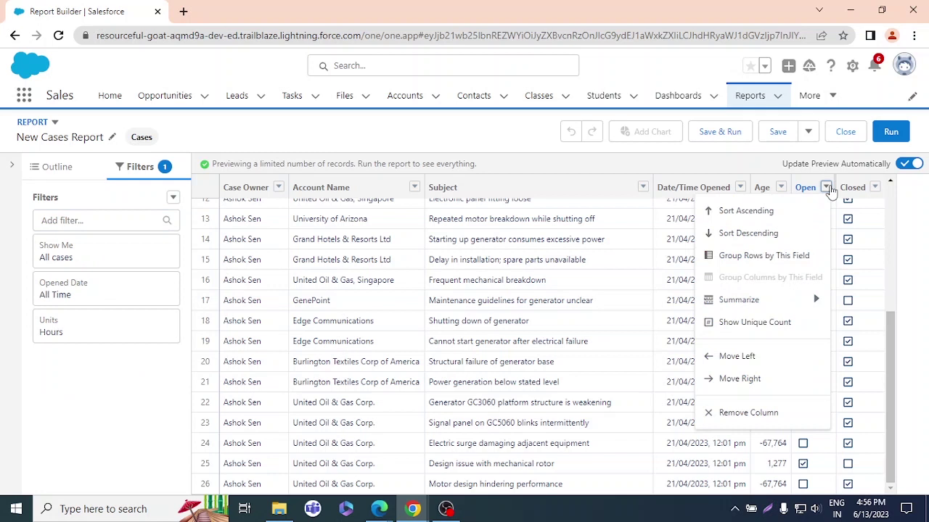
pyautogui.click(830, 190)
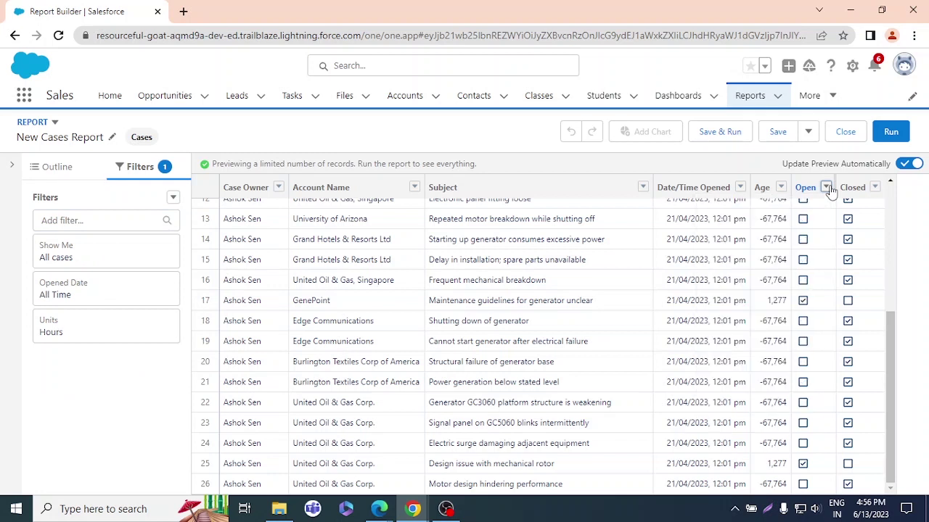
# Add a filter on the Open field so that the report includes only cases where Open equals True.
pyautogui.click(122, 216)
pyautogui.write('ope')
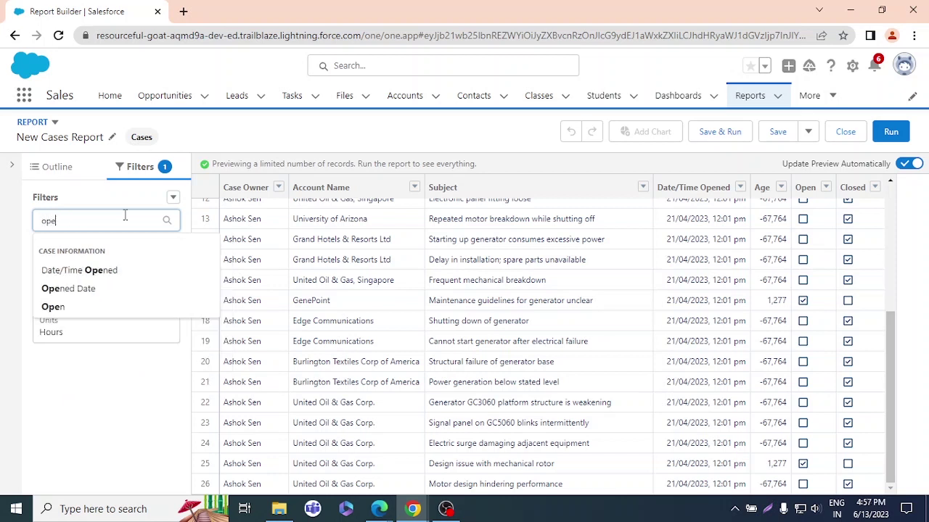
pyautogui.click(54, 307)
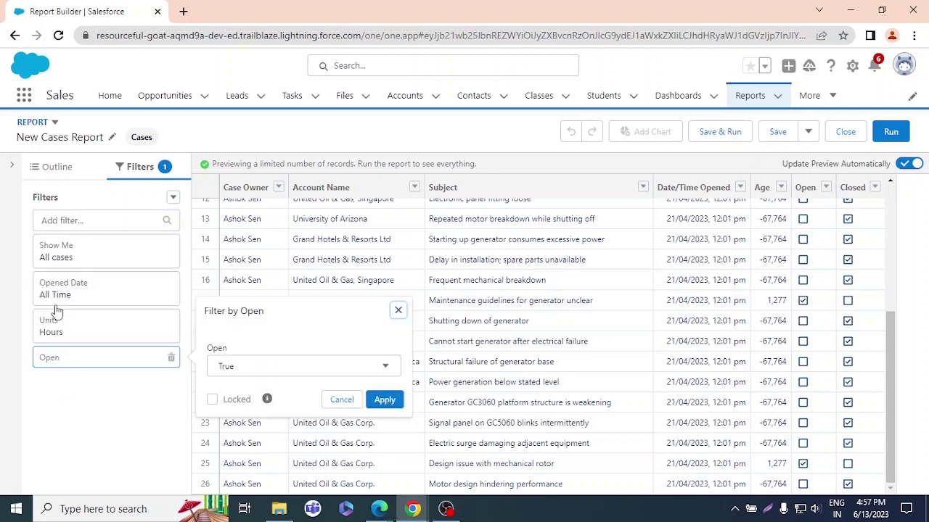
pyautogui.click(326, 371)
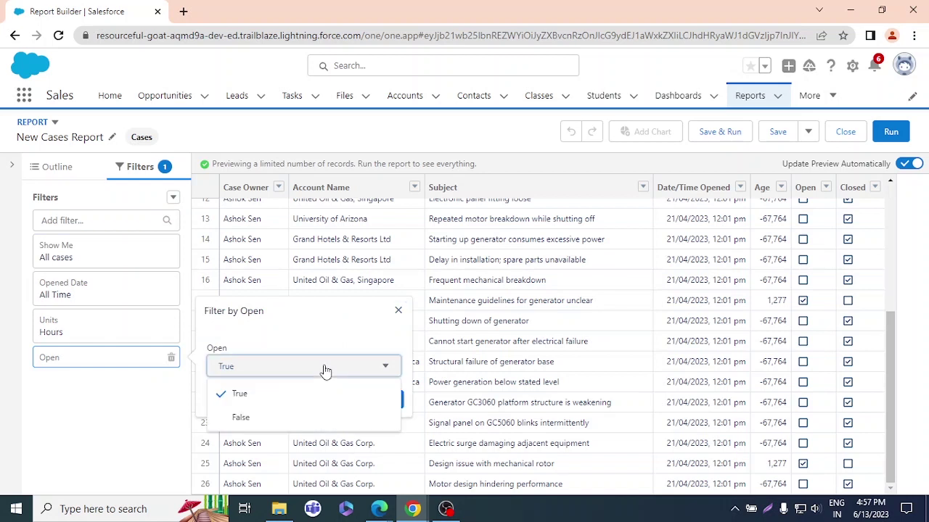
pyautogui.click(326, 372)
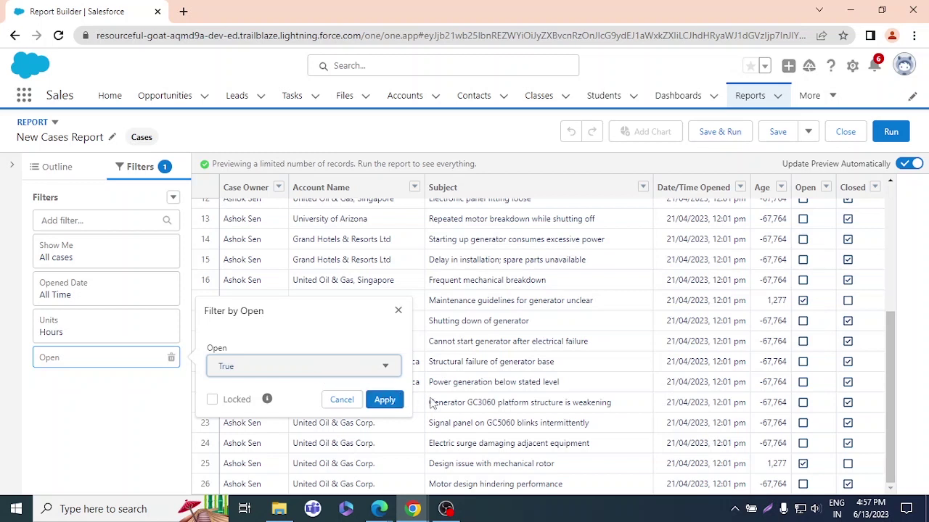
pyautogui.click(386, 400)
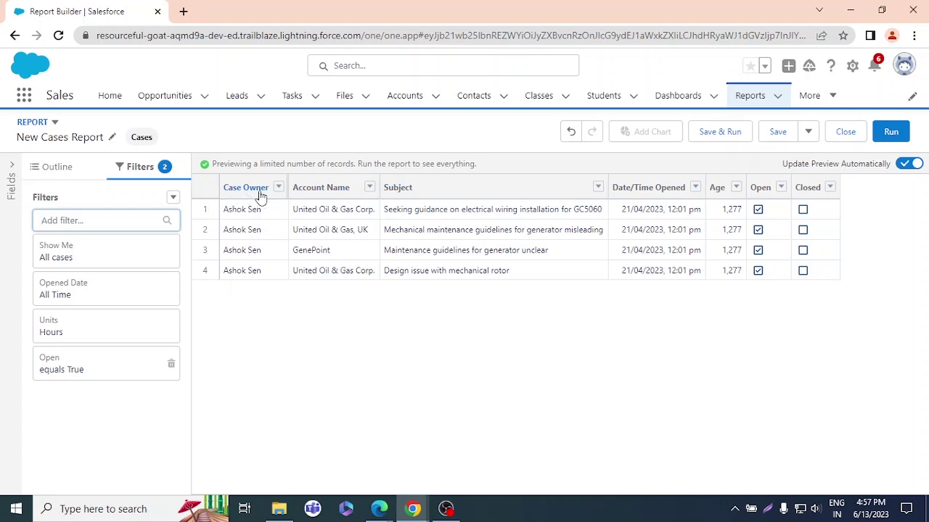
# Place the Subject column directly after Case Owner and move the Account Name column to the end, after Closed.
pyautogui.moveTo(430, 193); pyautogui.dragTo(325, 196)
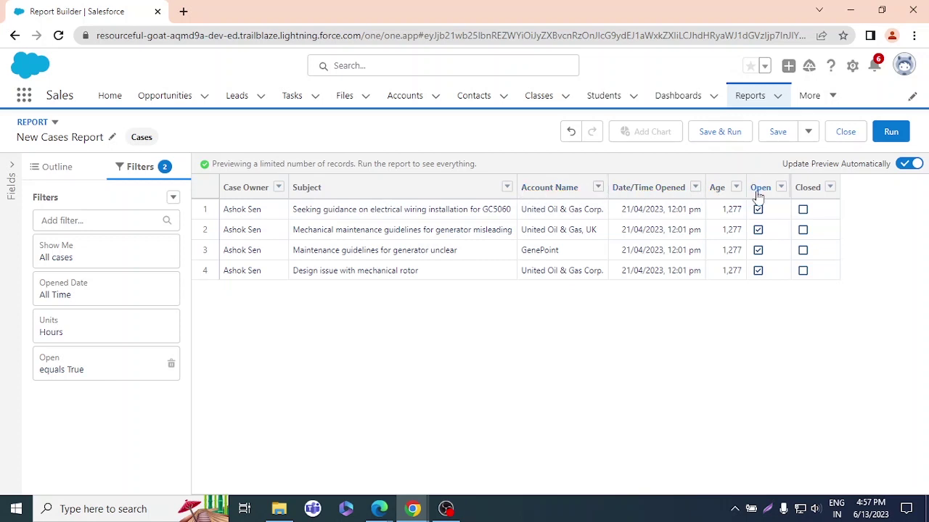
pyautogui.moveTo(534, 192); pyautogui.dragTo(709, 202)
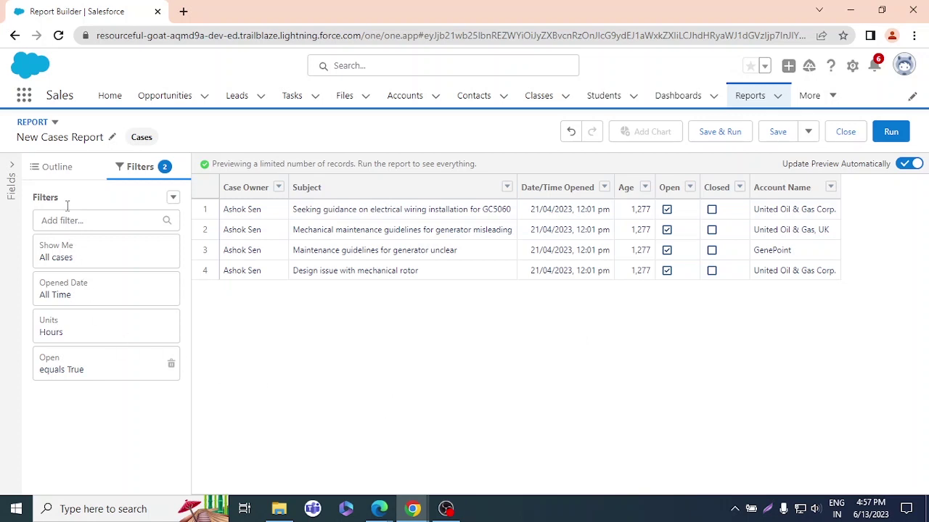
pyautogui.click(68, 168)
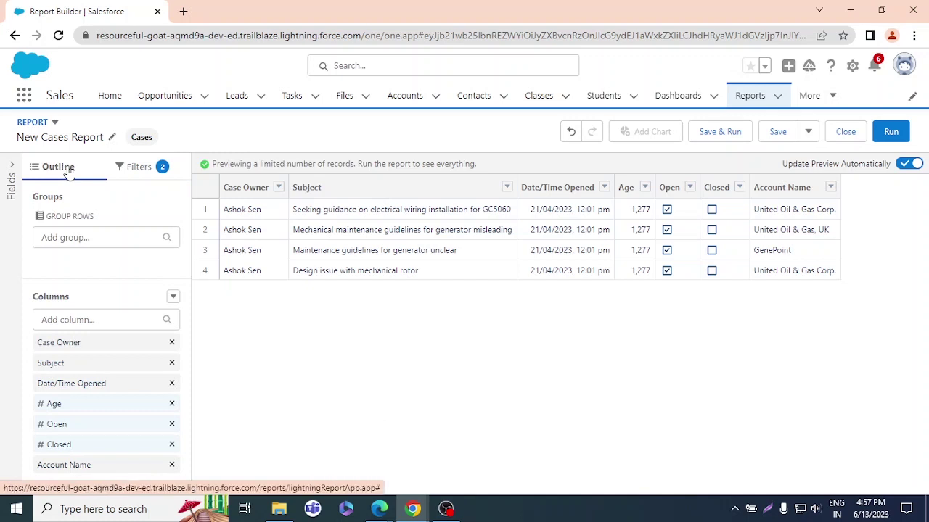
pyautogui.click(140, 174)
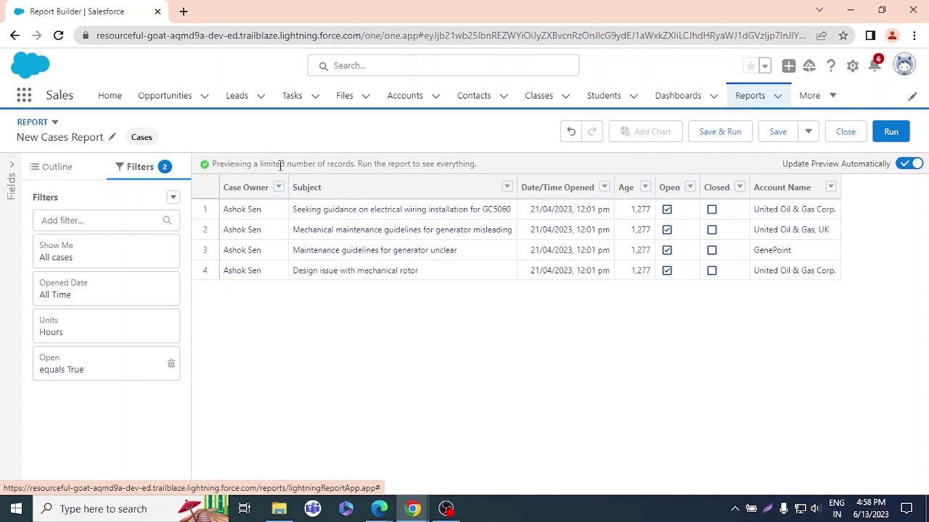
# Group the report rows by Priority and turn off the detail rows.
pyautogui.click(67, 171)
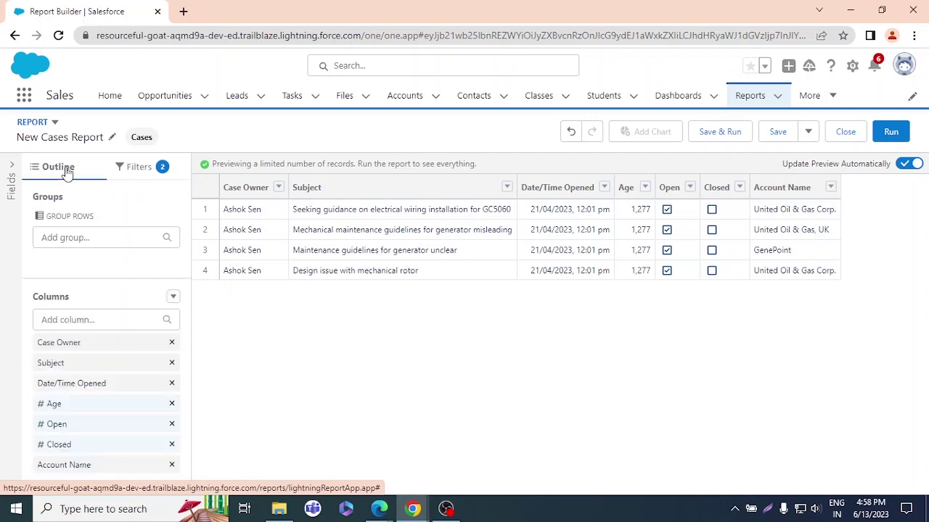
pyautogui.click(71, 237)
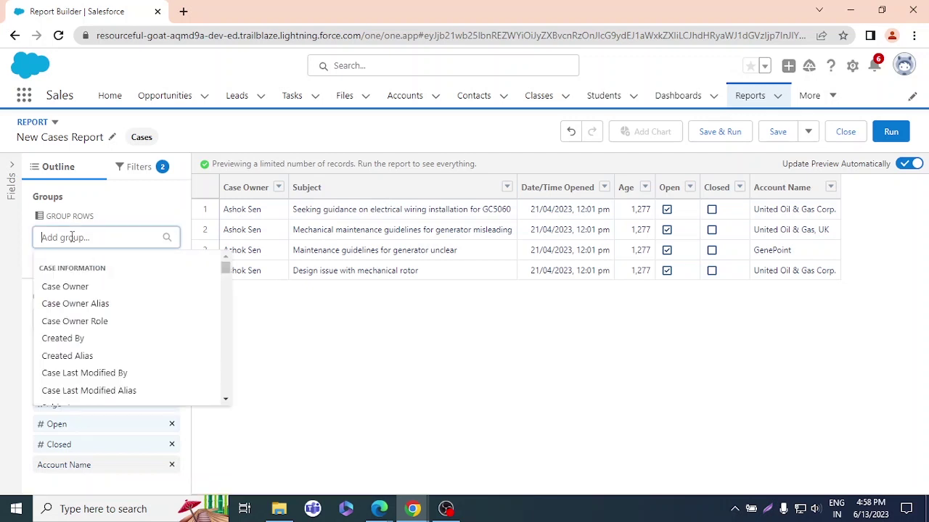
pyautogui.write('prio')
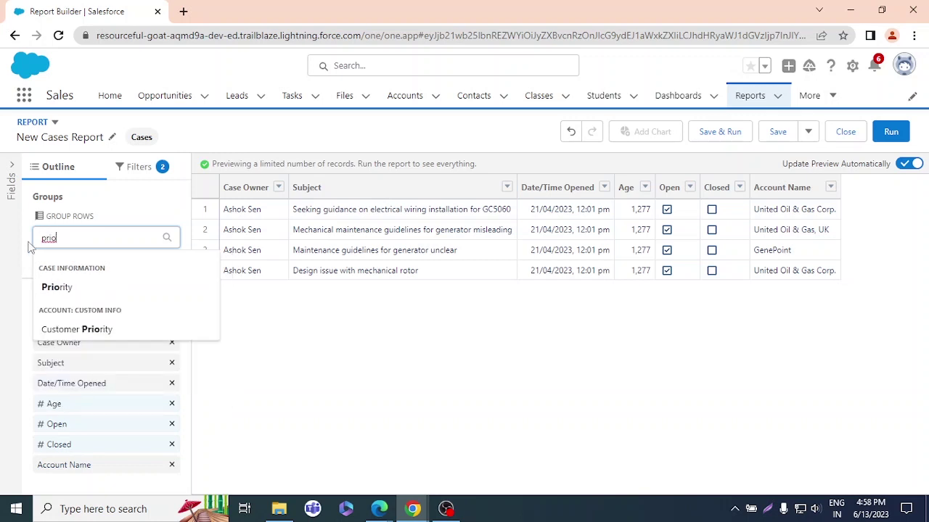
pyautogui.click(82, 294)
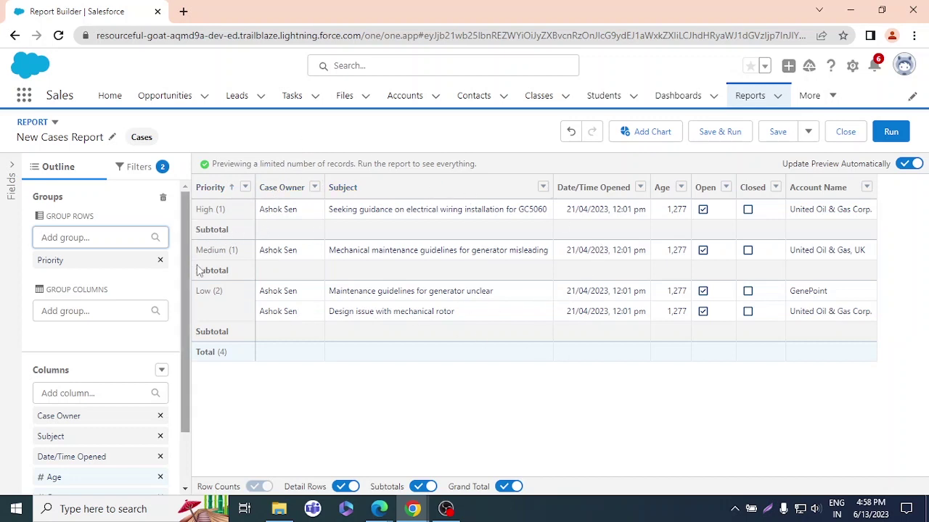
pyautogui.click(347, 491)
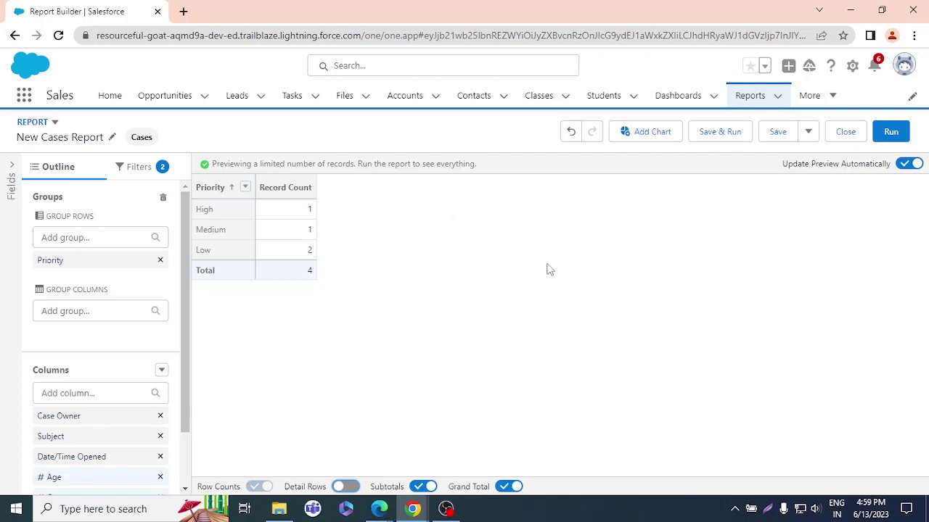
# Start saving the cases report under the name Open Cases for All Time and let its unique name fill in.
pyautogui.click(780, 136)
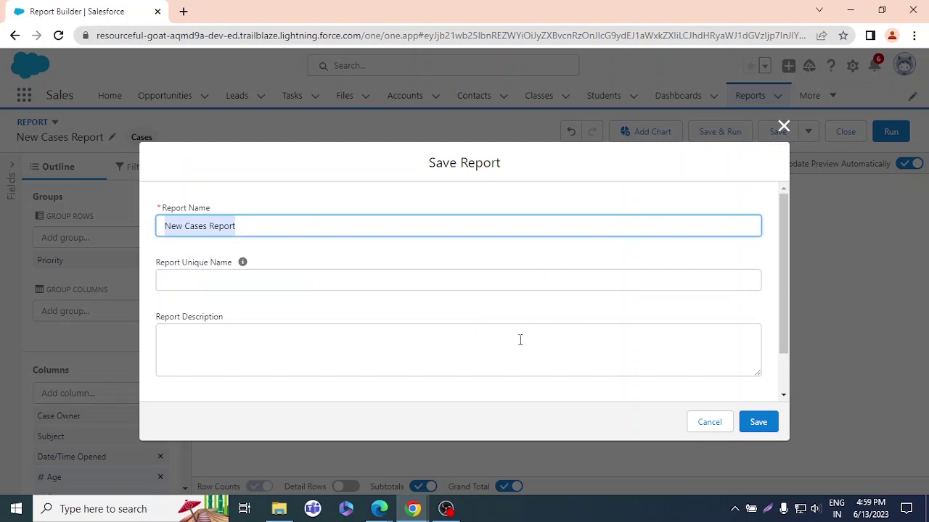
pyautogui.write('Open Case')
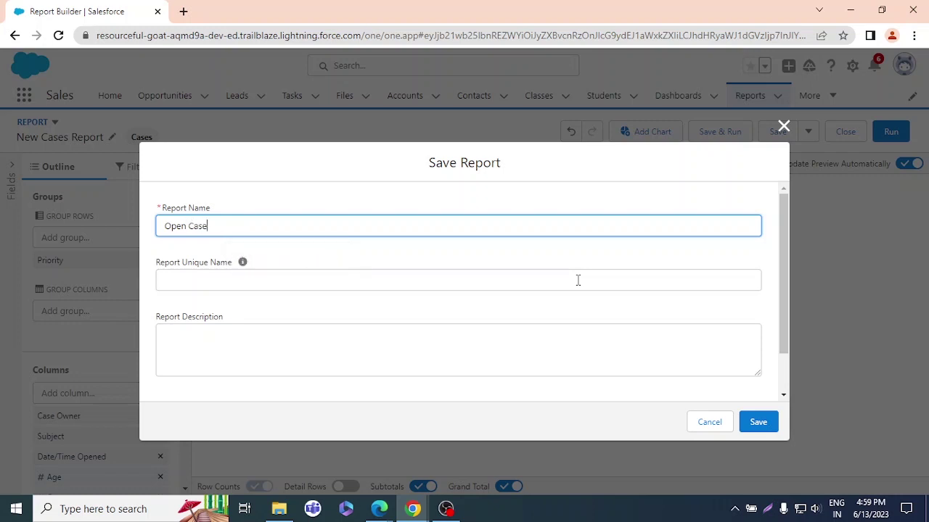
pyautogui.write('s for All Time')
pyautogui.click(507, 280)
pyautogui.scroll(-1, 507, 312)
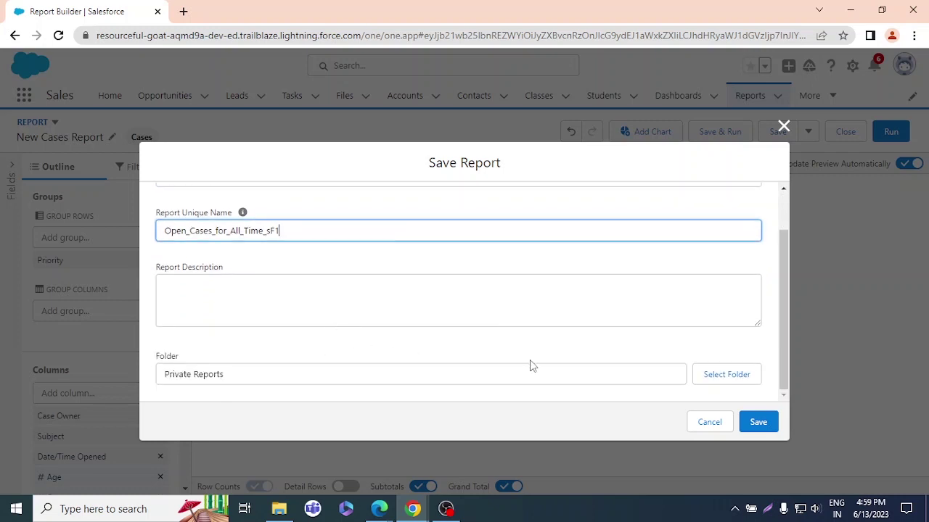
pyautogui.click(343, 374)
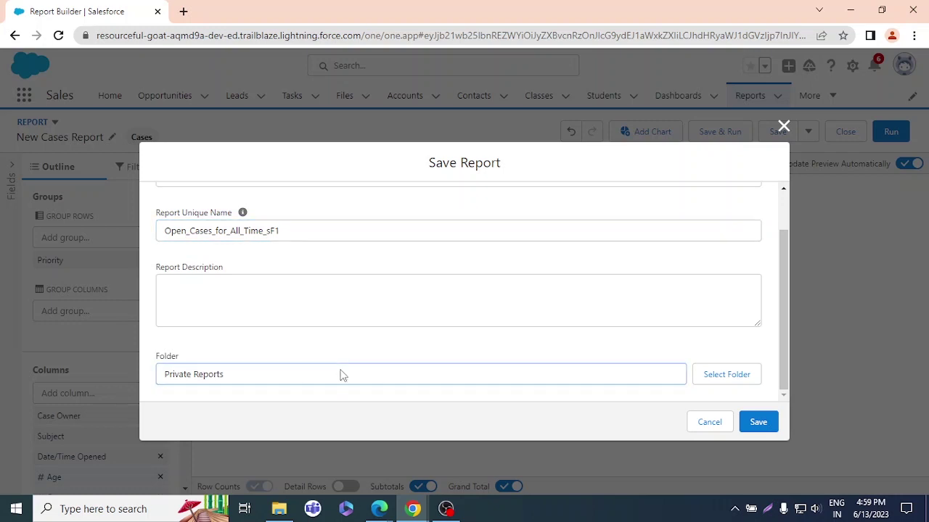
pyautogui.click(722, 373)
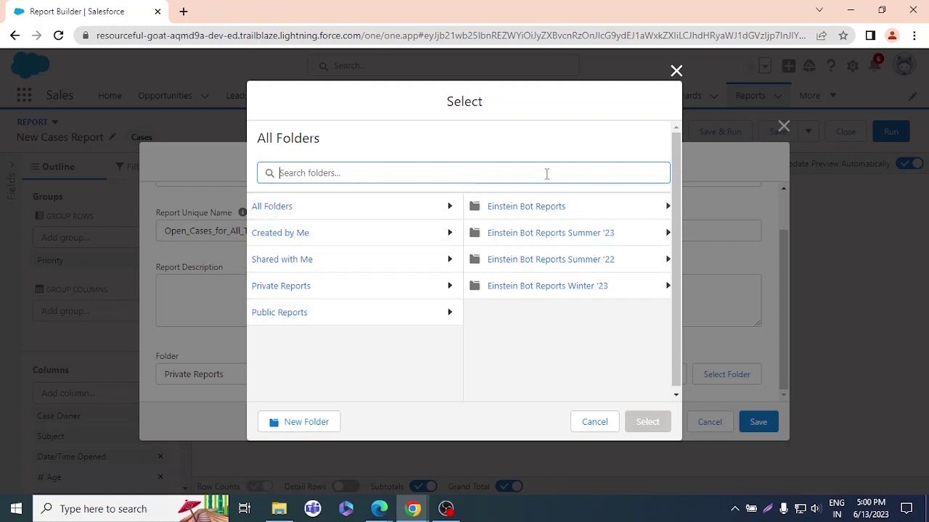
pyautogui.click(675, 70)
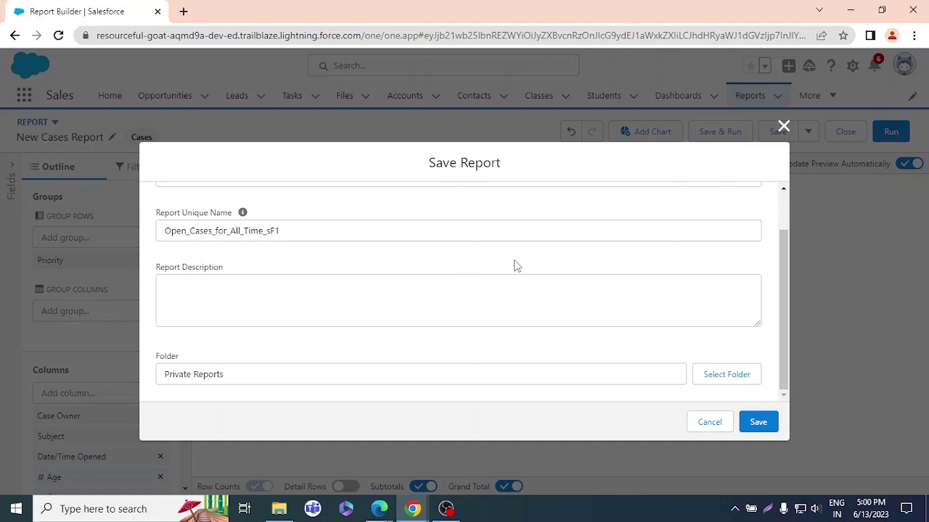
# Review the entered save details, save the report in Private Reports and run it.
pyautogui.scroll(1, 512, 298)
pyautogui.scroll(-1, 512, 299)
pyautogui.scroll(1, 587, 391)
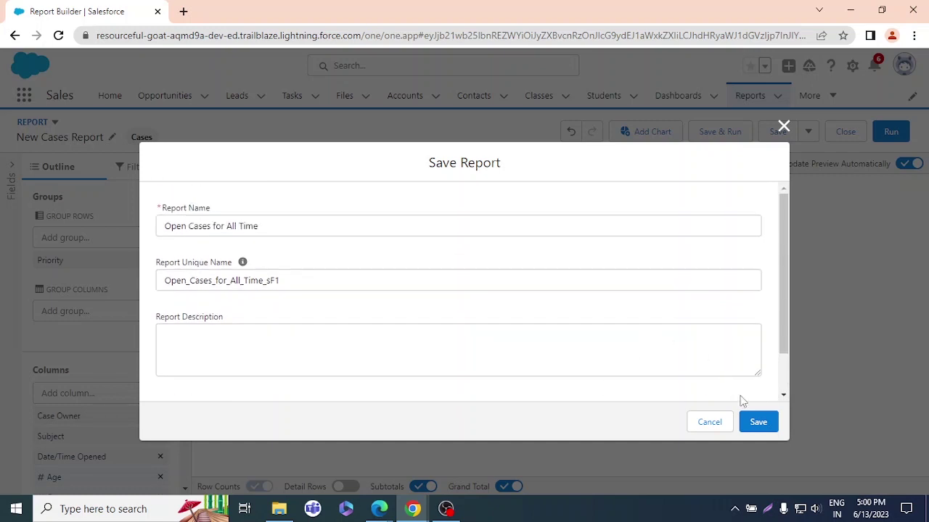
pyautogui.click(758, 424)
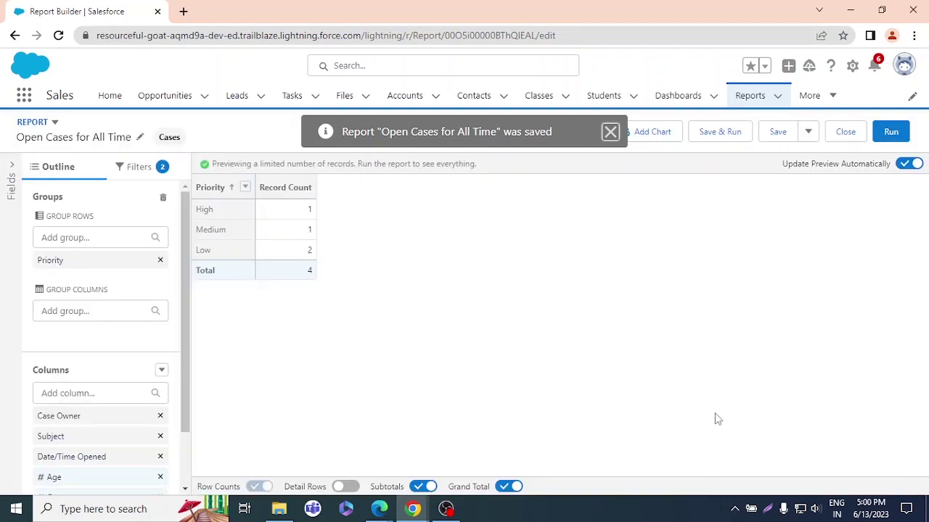
pyautogui.click(894, 132)
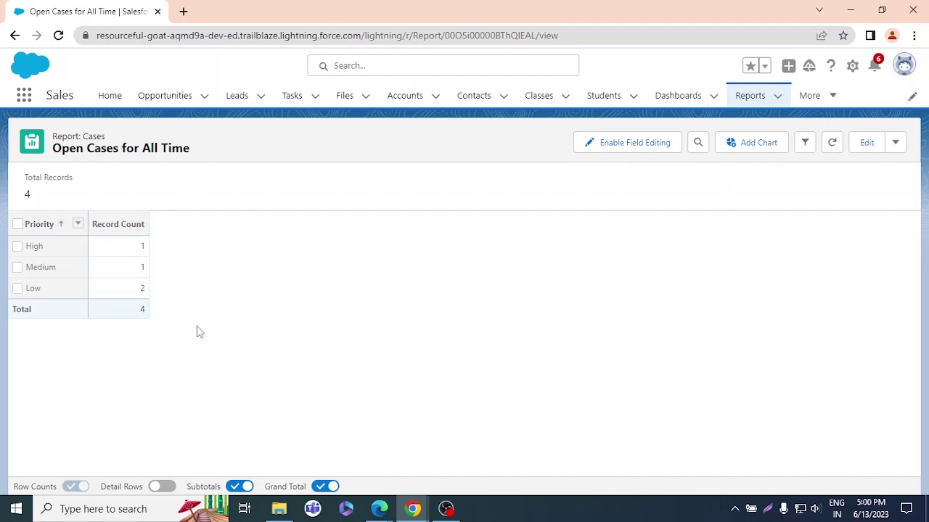
# Switch to Report.pdf and read the Matrix Reports section that follows Summary Reports.
pyautogui.hotkey('alt', 'Tab')
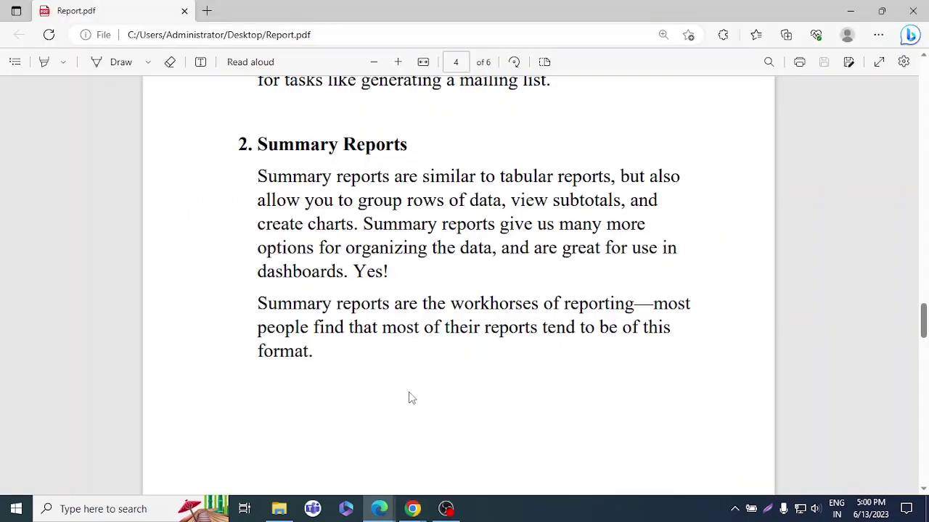
pyautogui.scroll(-3, 314, 218)
pyautogui.scroll(-5, 312, 218)
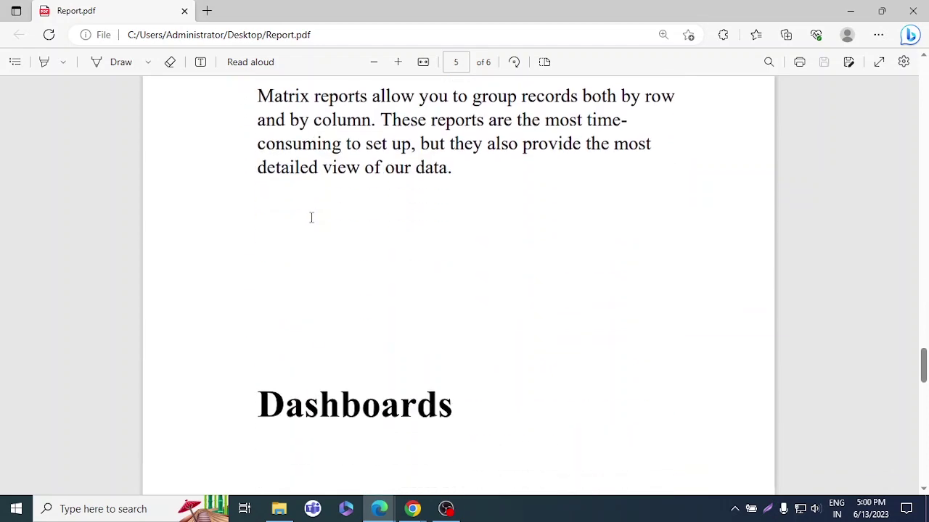
pyautogui.scroll(4, 312, 216)
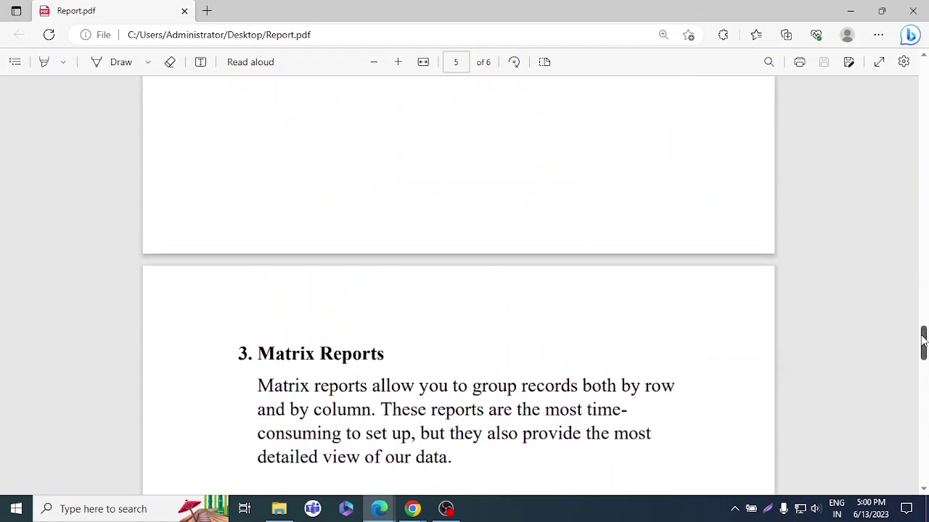
pyautogui.scroll(3, 925, 334)
pyautogui.scroll(-5, 924, 341)
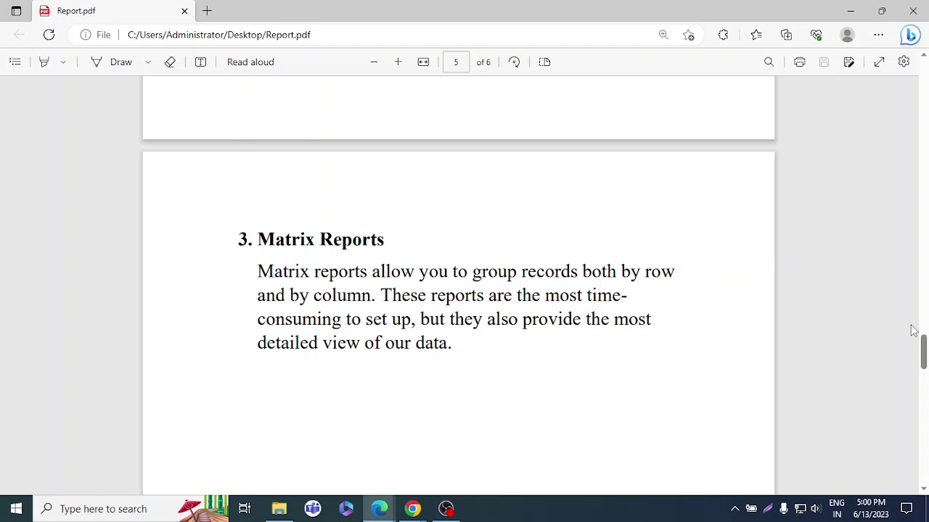
# Switch back to Salesforce and start a new report based on the Opportunities report type.
pyautogui.hotkey('alt', 'Tab')
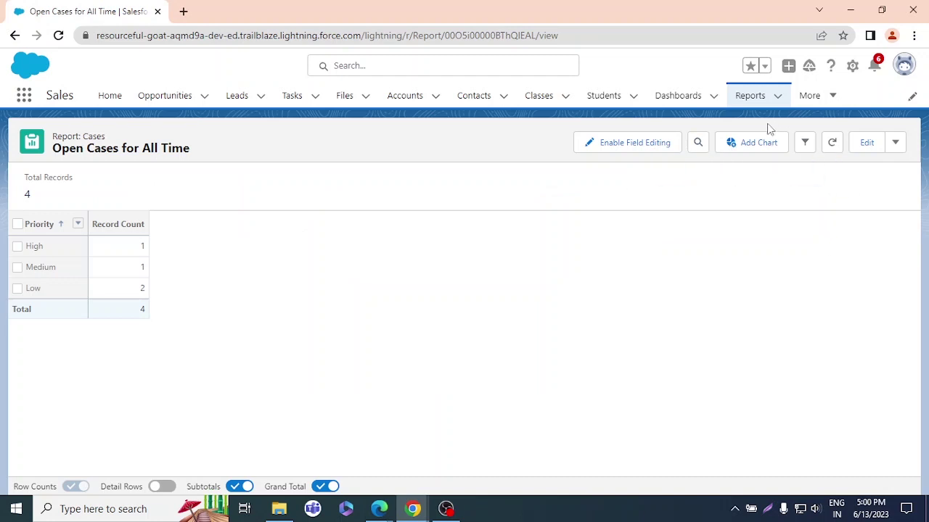
pyautogui.click(751, 98)
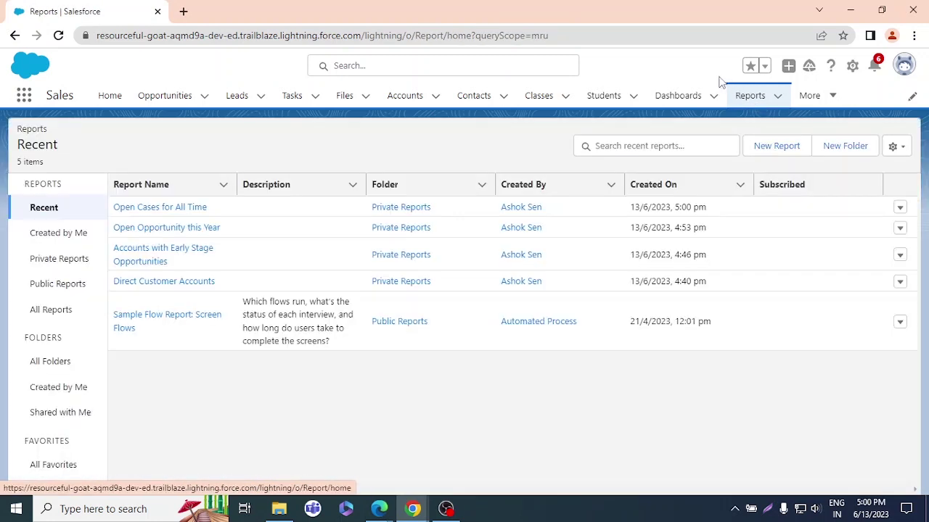
pyautogui.click(775, 148)
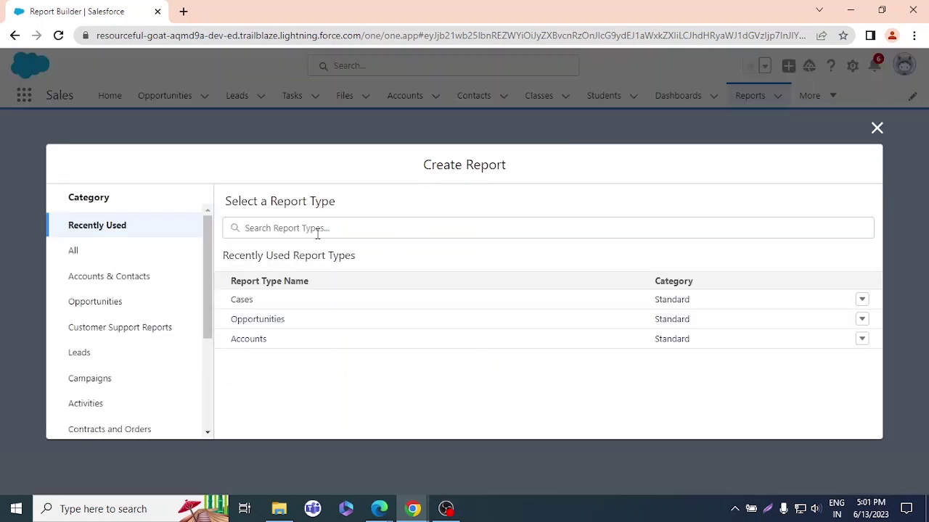
pyautogui.click(260, 328)
pyautogui.click(712, 282)
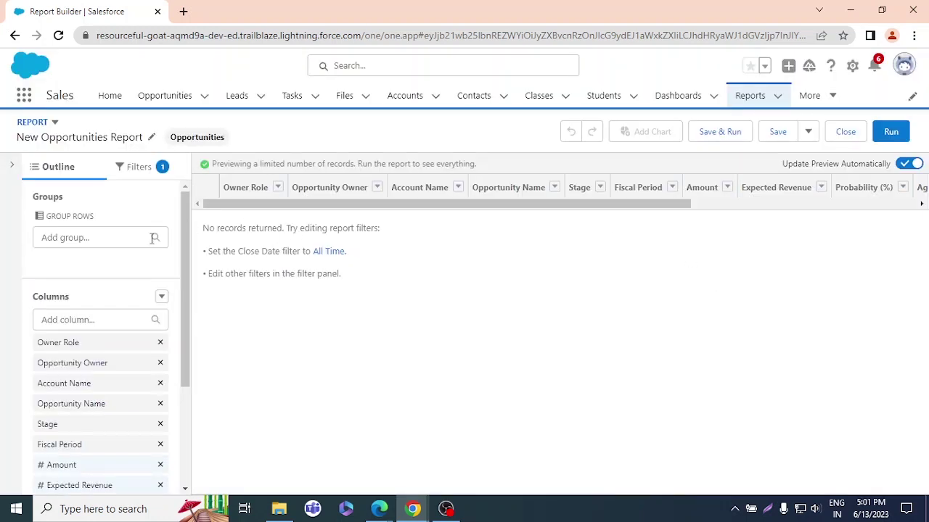
# Set the report's Close Date range to All Time and show the report's filters.
pyautogui.click(334, 251)
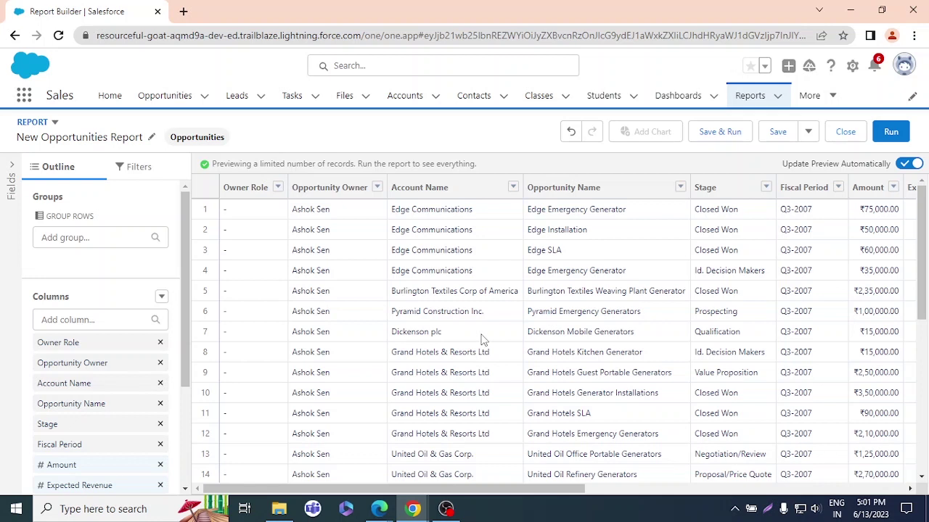
pyautogui.click(130, 169)
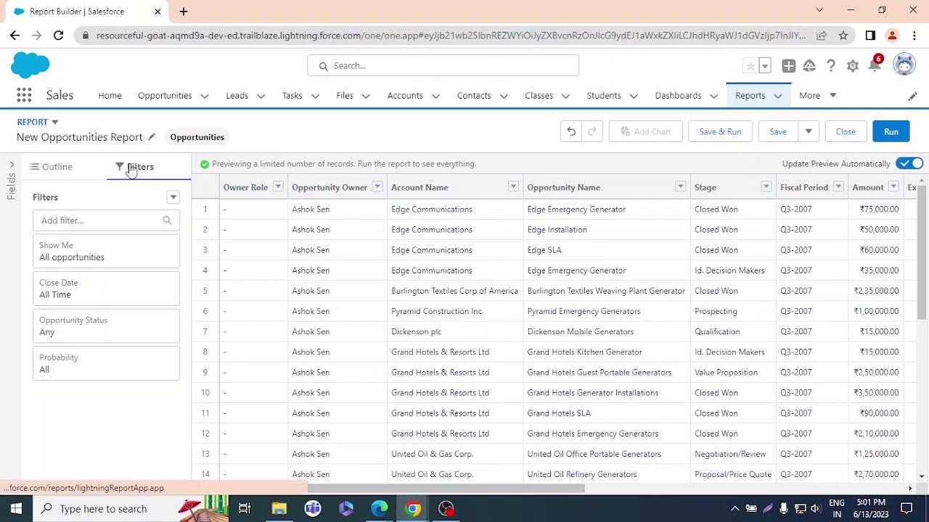
pyautogui.click(122, 219)
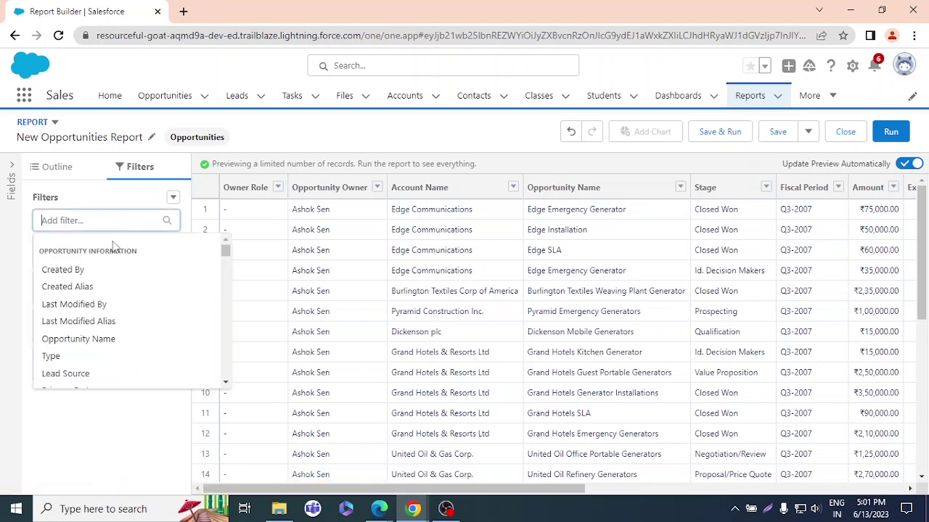
pyautogui.write('sta')
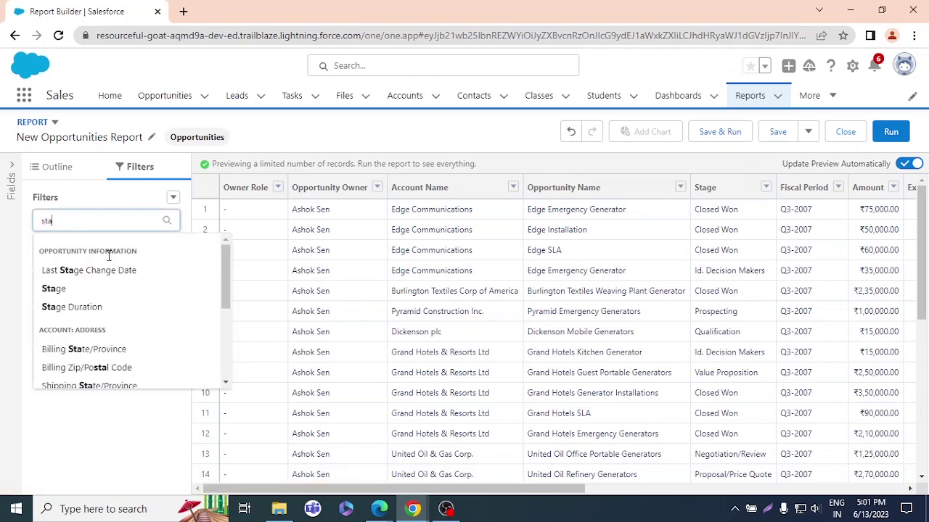
pyautogui.write('tu')
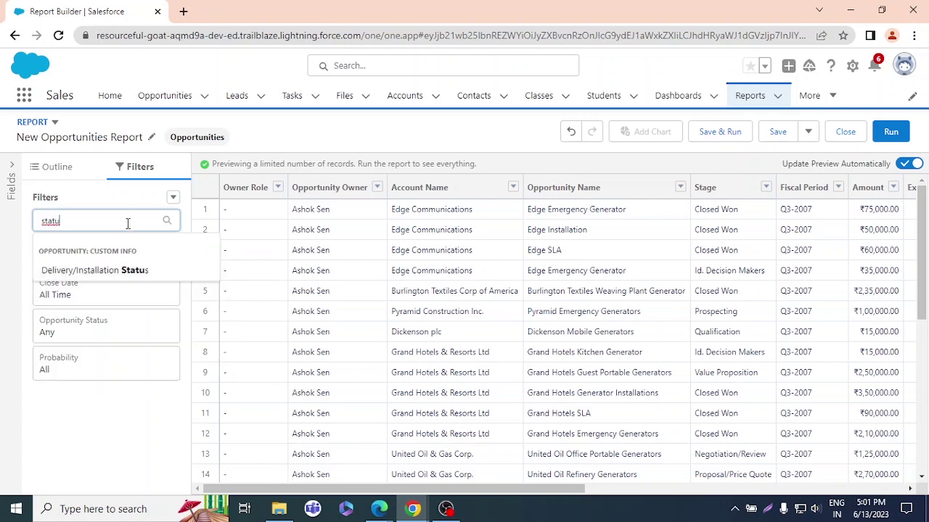
pyautogui.moveTo(126, 222); pyautogui.dragTo(27, 220)
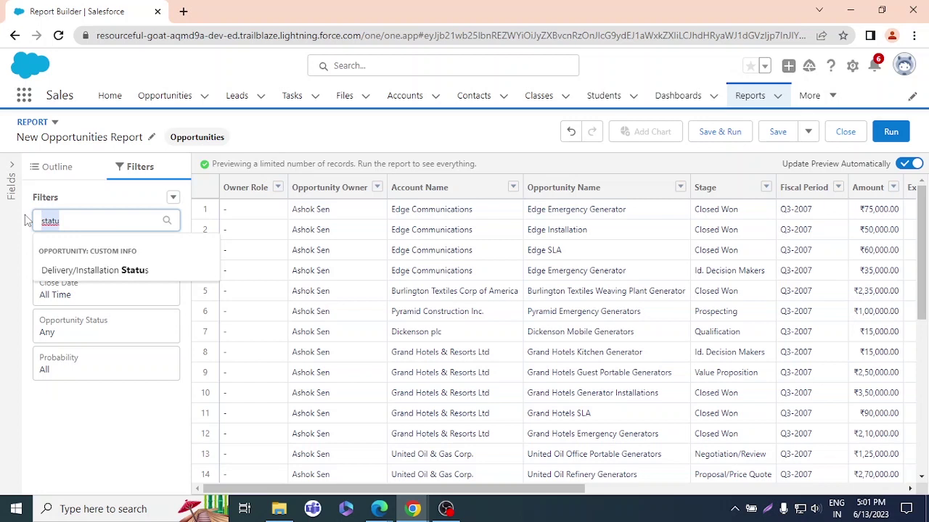
pyautogui.press('BackSpace')
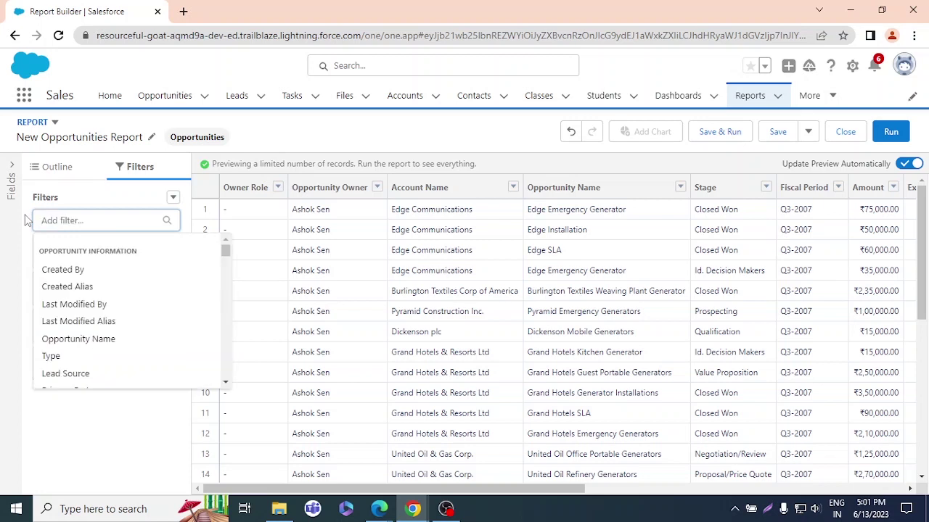
pyautogui.click(118, 432)
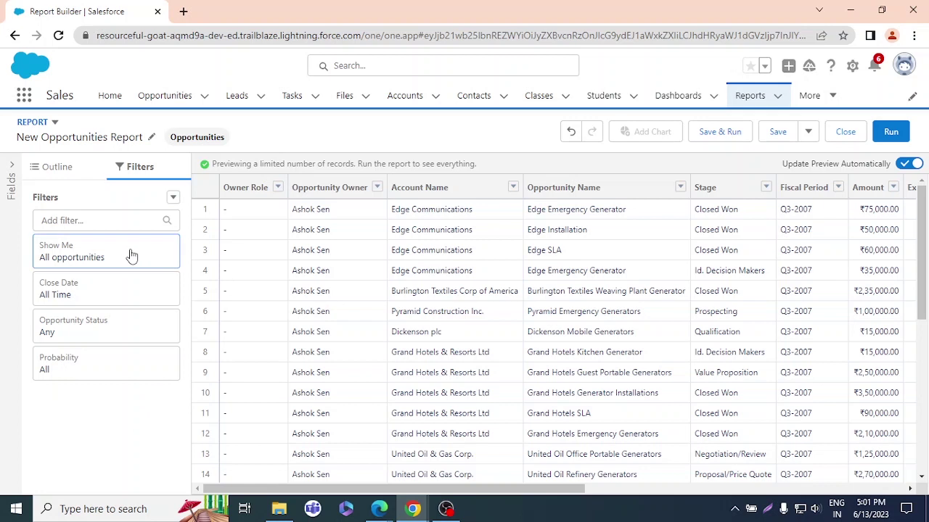
# Examine the scope options of the Show Me filter without changing it.
pyautogui.click(88, 262)
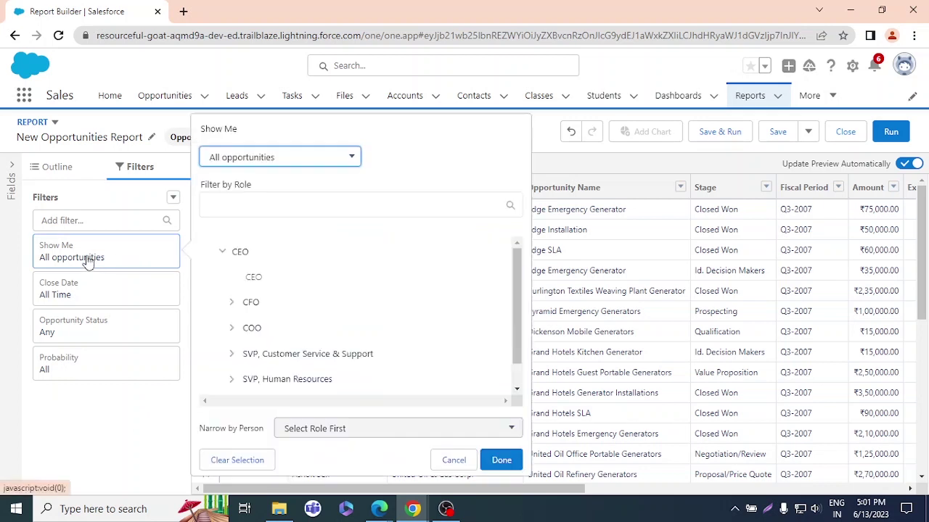
pyautogui.click(297, 167)
pyautogui.click(299, 169)
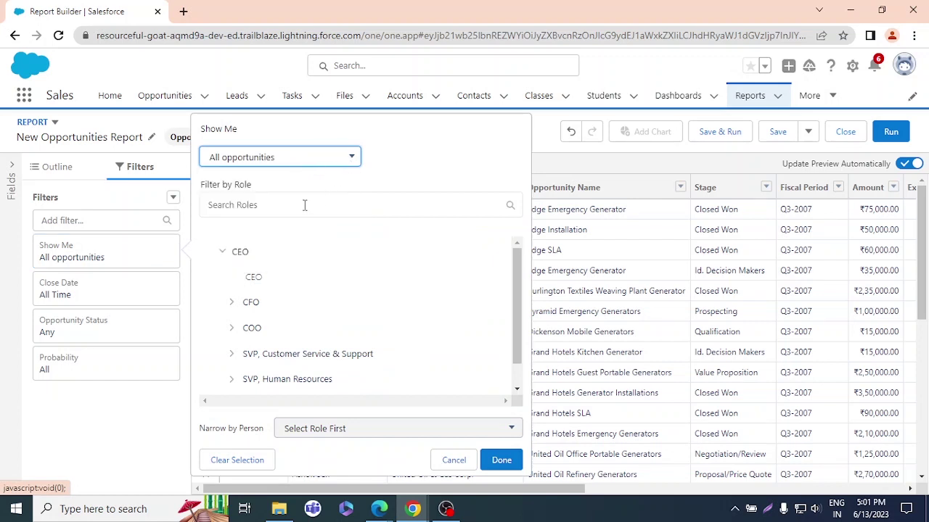
pyautogui.click(312, 167)
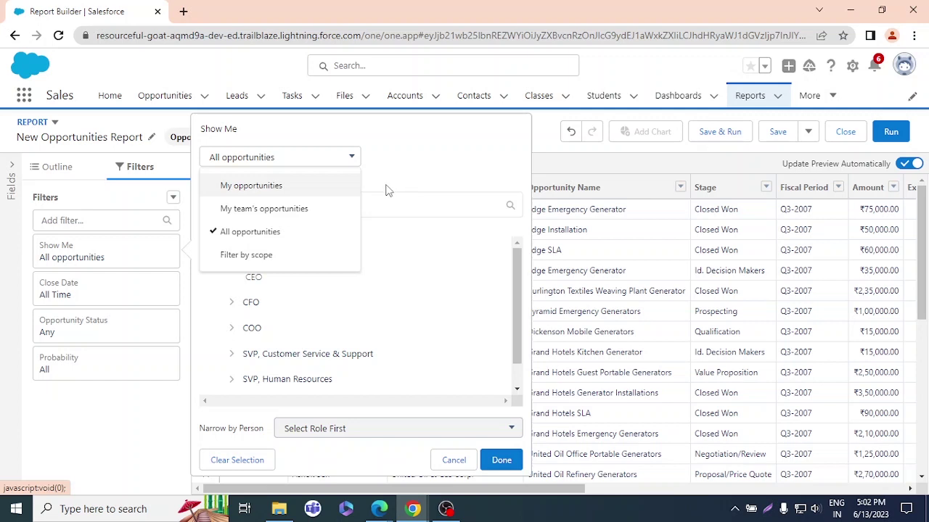
pyautogui.click(406, 180)
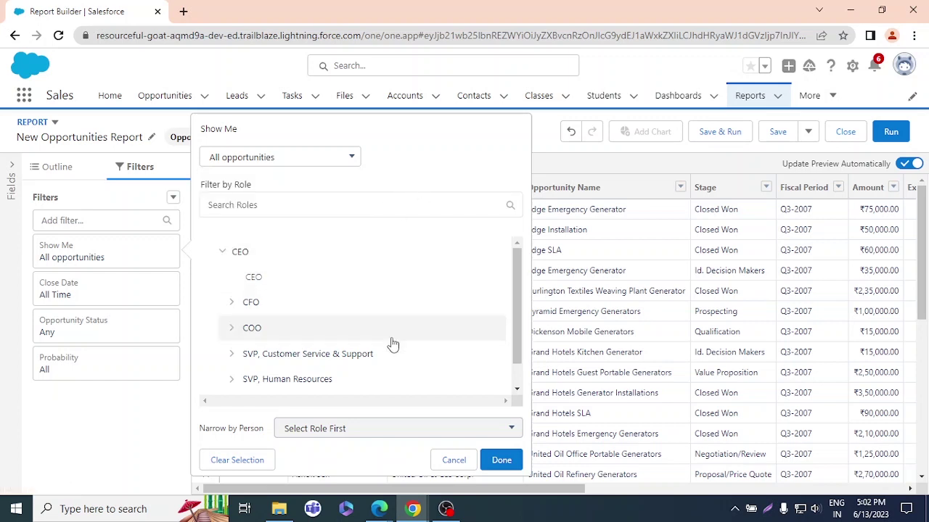
pyautogui.click(453, 460)
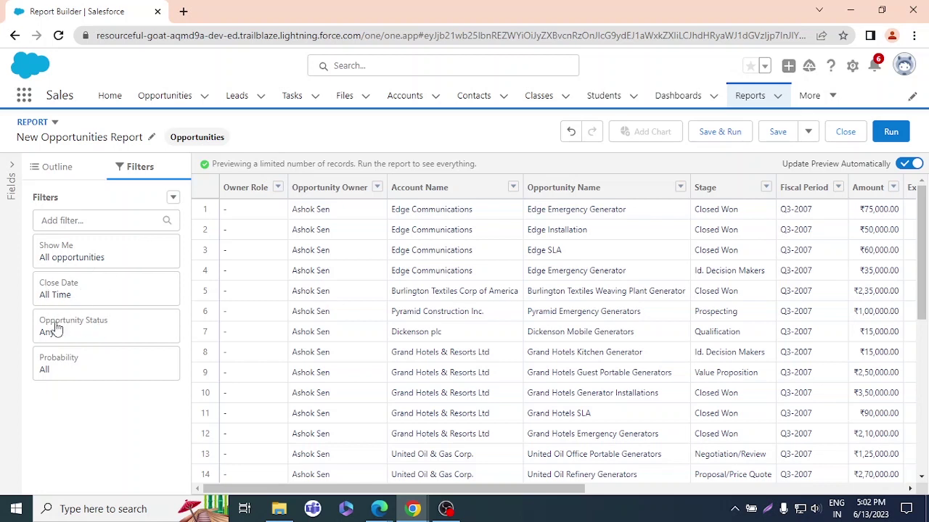
# Set the Opportunity Status filter to Closed Won and check the Stage values in the preview.
pyautogui.click(95, 331)
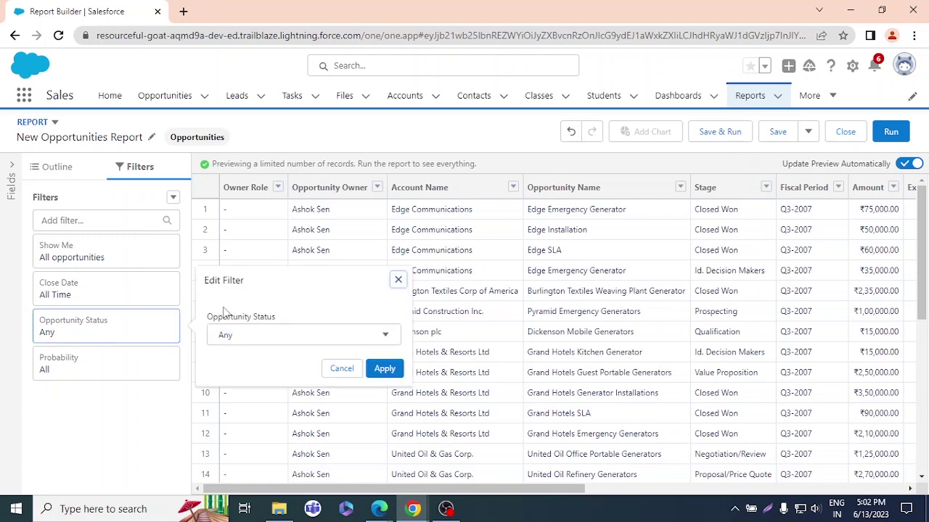
pyautogui.click(254, 337)
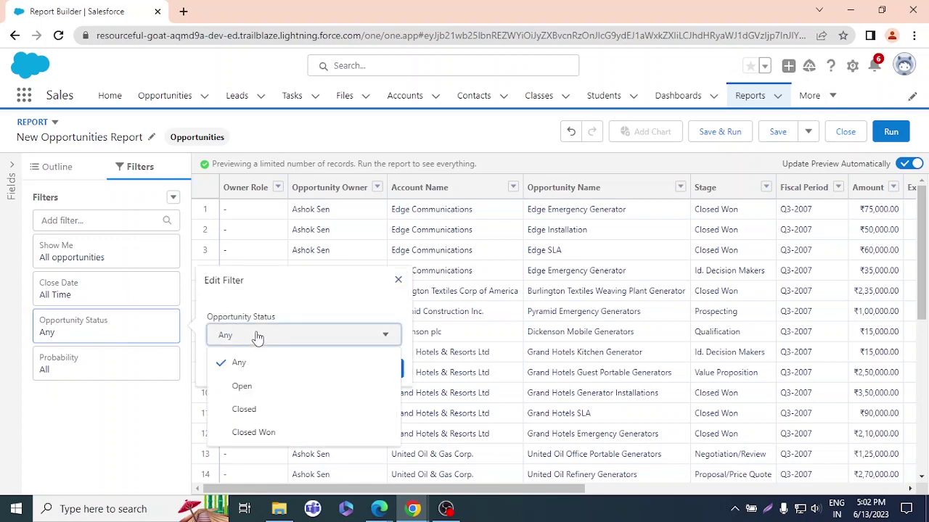
pyautogui.click(250, 434)
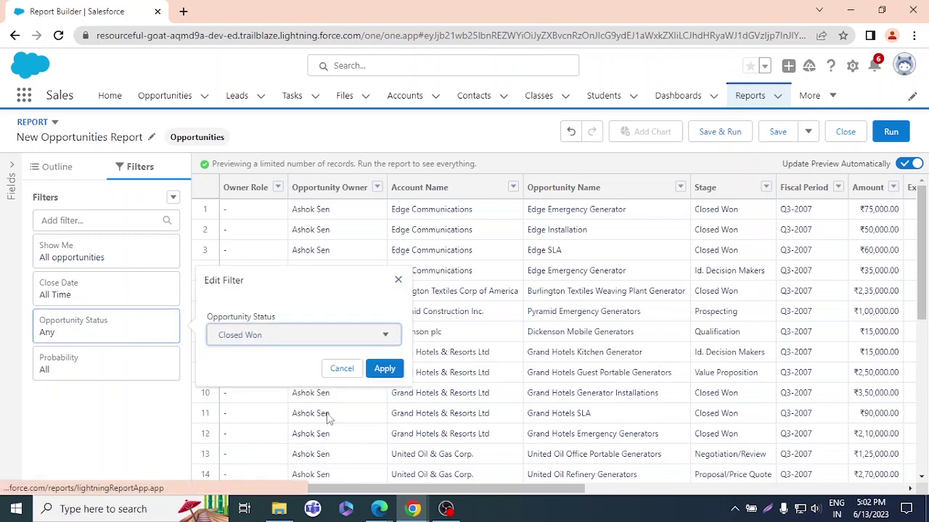
pyautogui.click(388, 370)
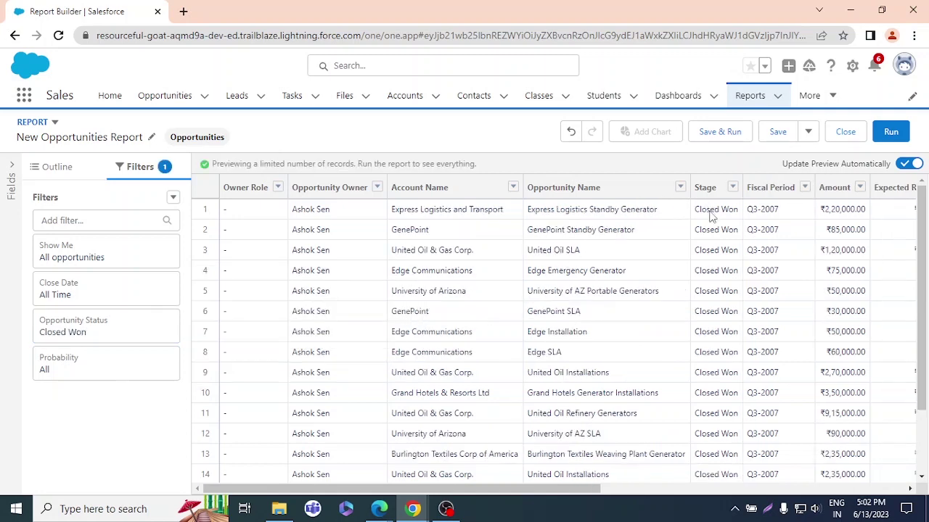
pyautogui.scroll(-2, 711, 340)
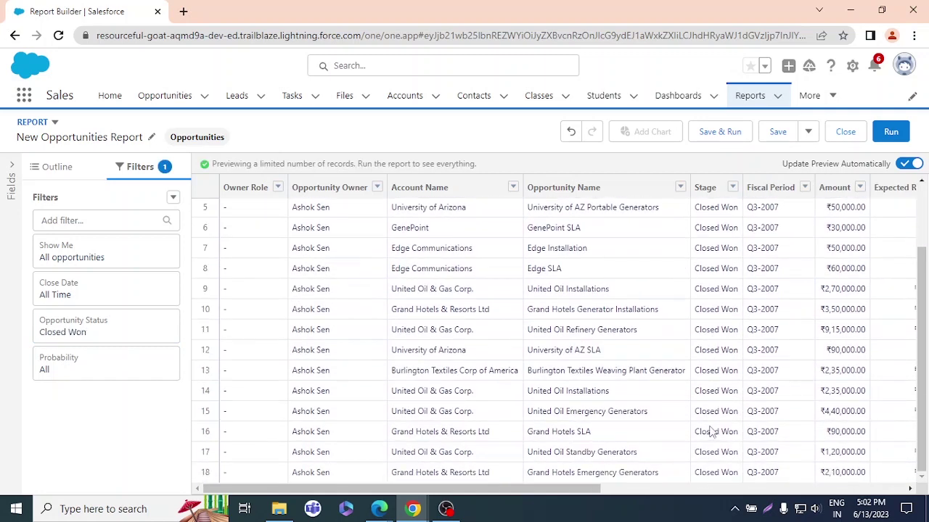
# Summarize the report's Amount column with Sum.
pyautogui.scroll(1, 725, 419)
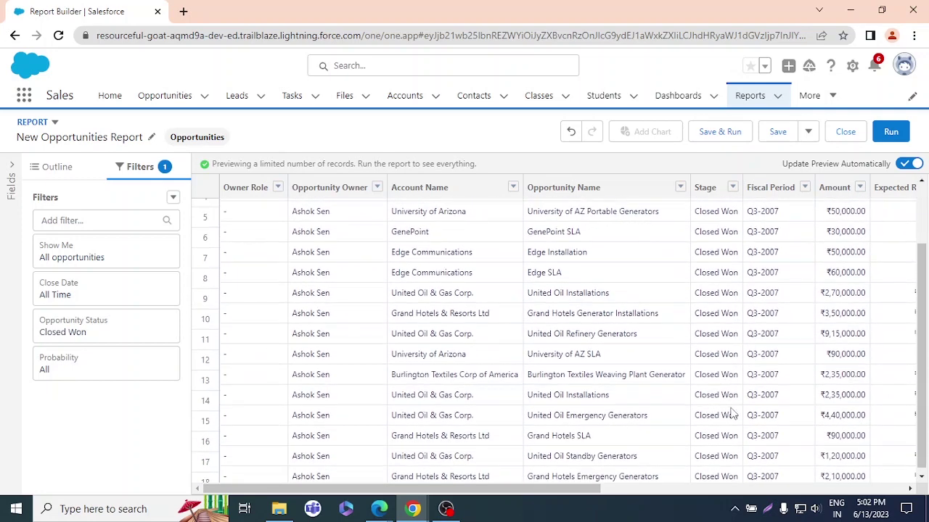
pyautogui.scroll(3, 730, 410)
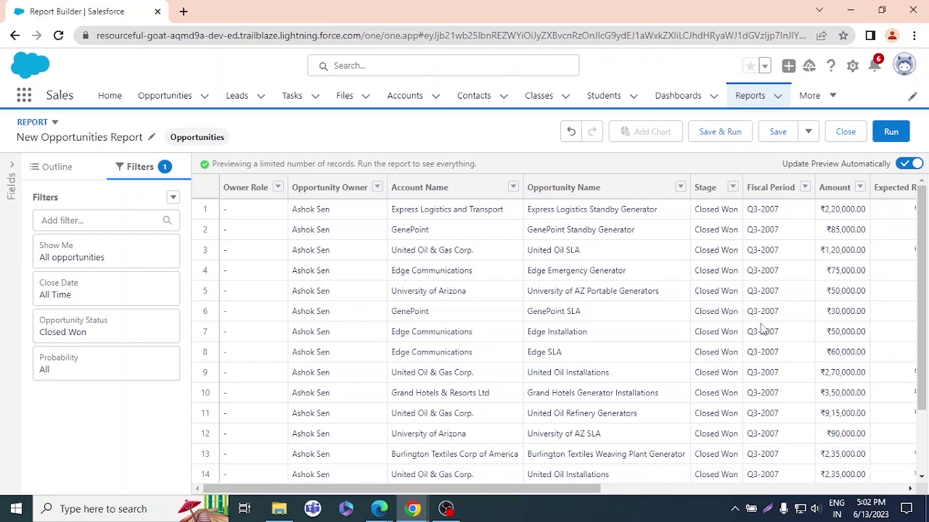
pyautogui.click(77, 176)
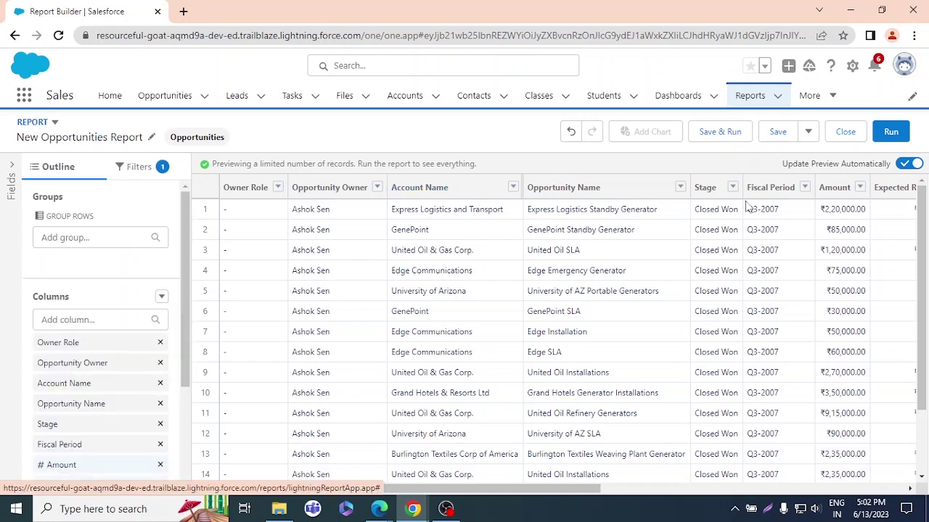
pyautogui.click(859, 188)
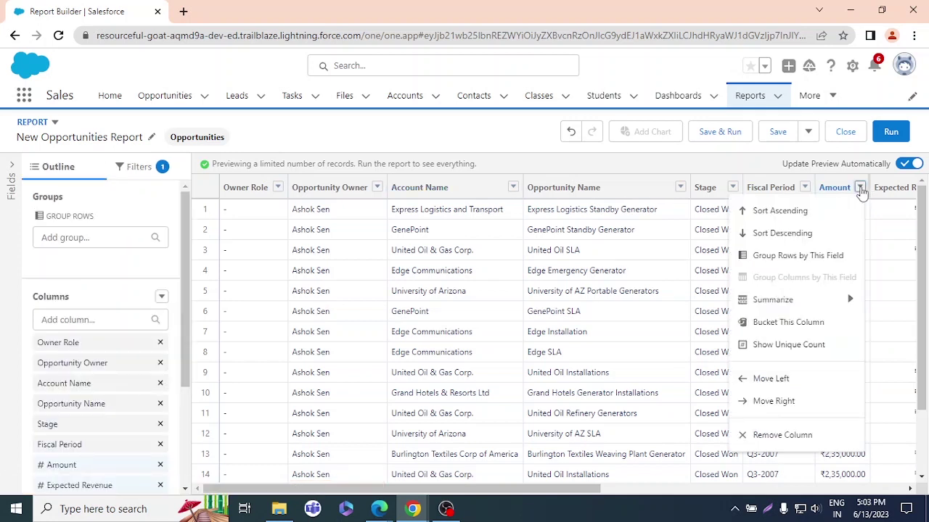
pyautogui.click(860, 188)
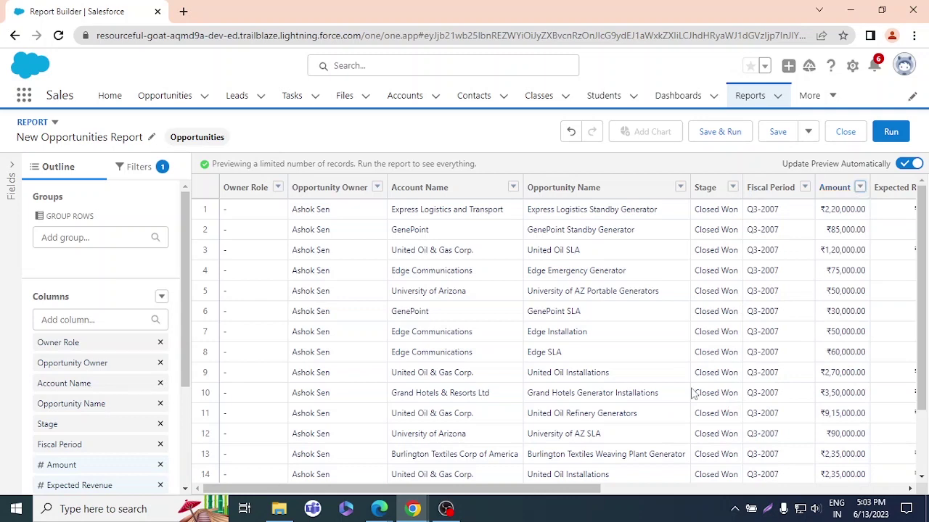
pyautogui.moveTo(539, 490); pyautogui.dragTo(756, 493)
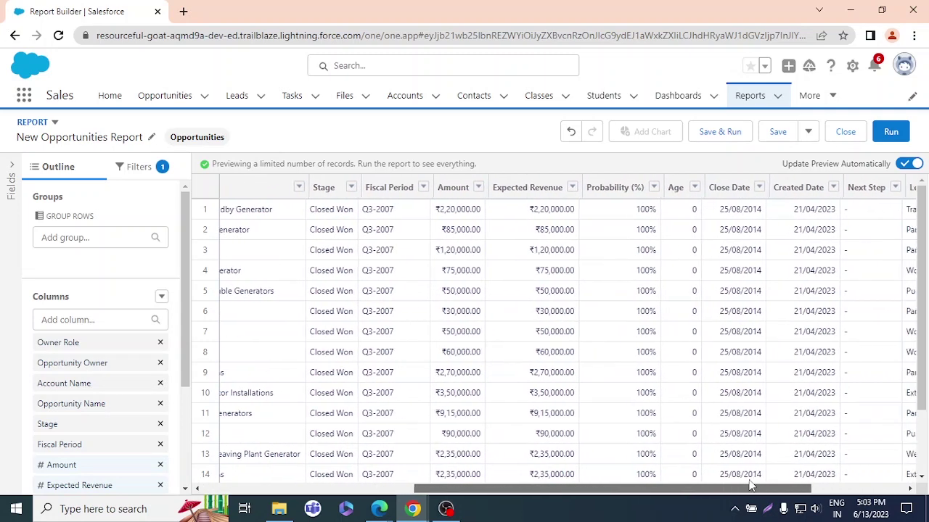
pyautogui.click(471, 188)
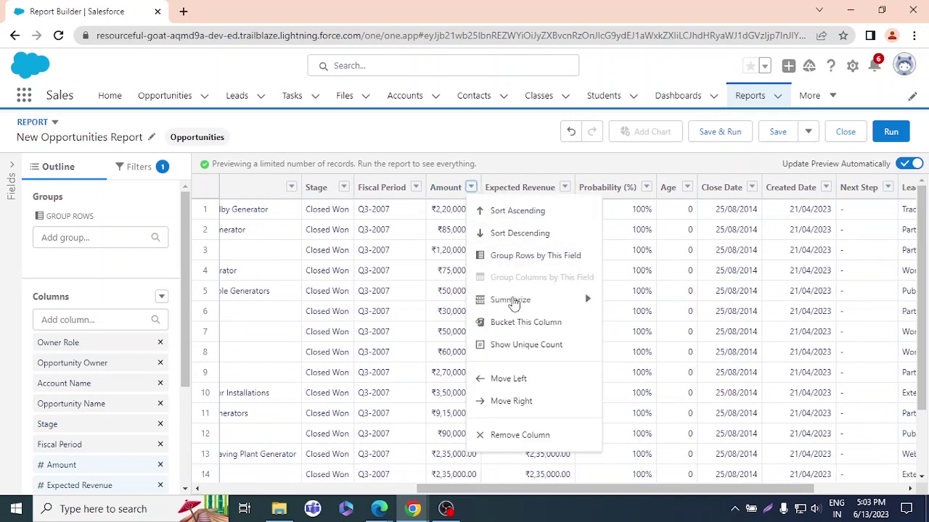
pyautogui.moveTo(516, 301)
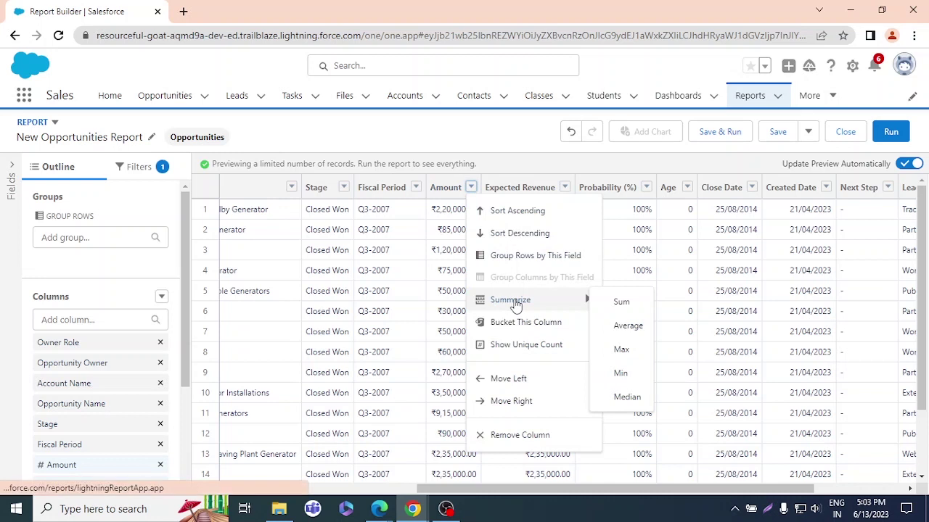
pyautogui.click(621, 304)
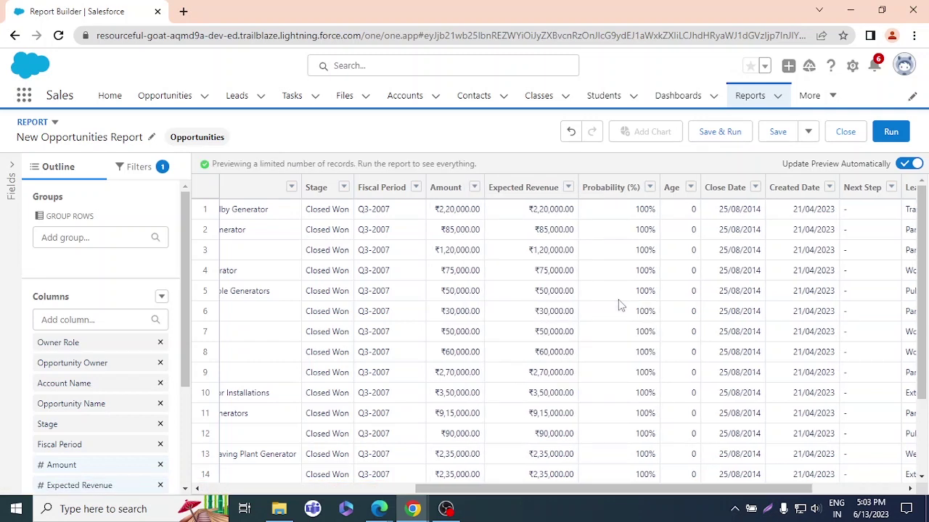
# Examine the Amount values and their sum at the end of the report preview.
pyautogui.scroll(-3, 620, 305)
pyautogui.scroll(3, 579, 369)
pyautogui.scroll(-3, 558, 433)
pyautogui.moveTo(576, 490); pyautogui.dragTo(516, 490)
pyautogui.scroll(3, 556, 455)
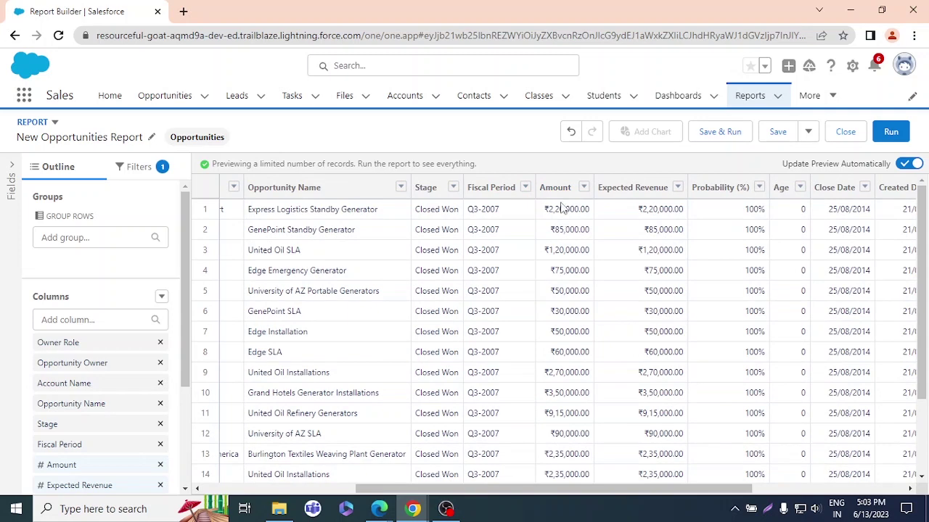
pyautogui.scroll(-3, 500, 225)
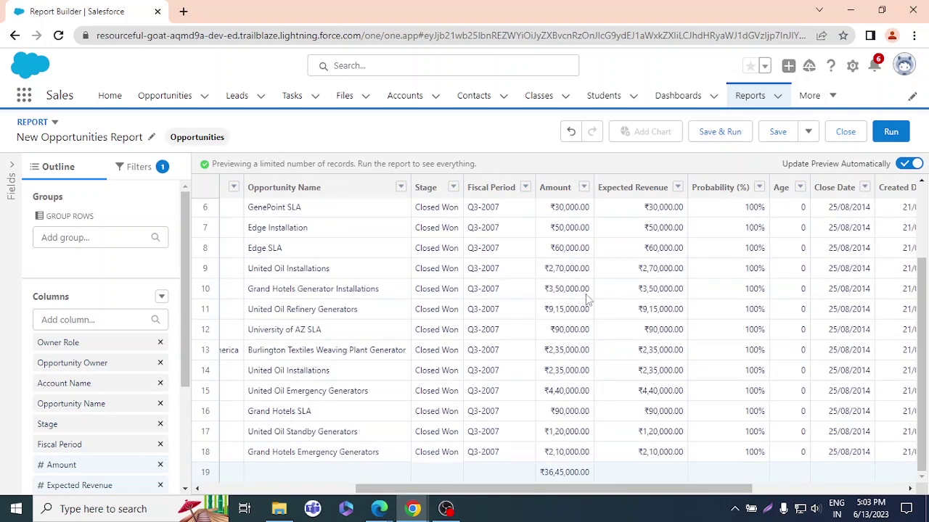
pyautogui.scroll(3, 588, 301)
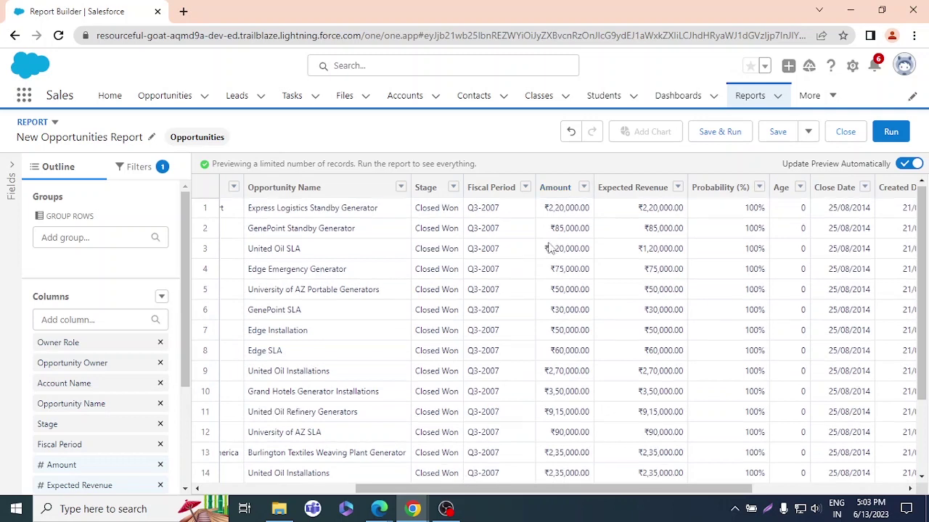
pyautogui.scroll(-3, 550, 250)
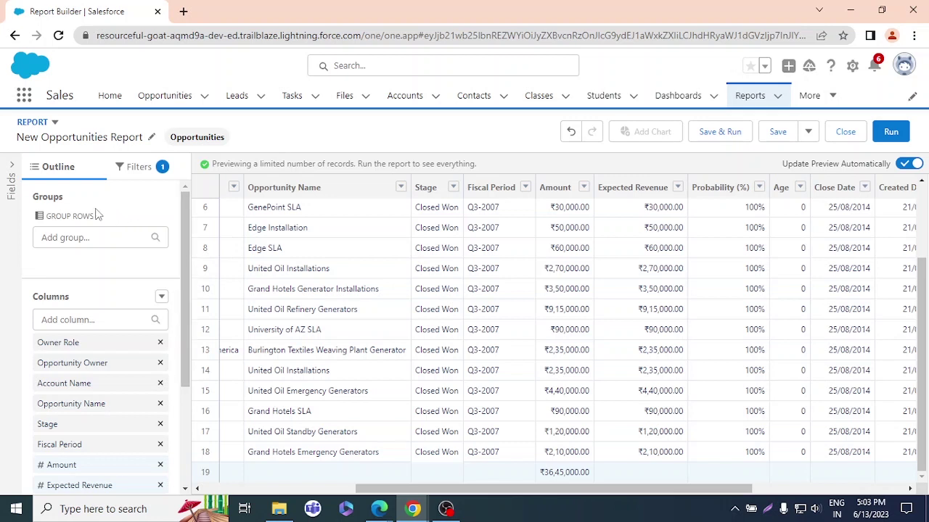
# Group the report rows by Close Month and look over the grouped preview.
pyautogui.click(86, 238)
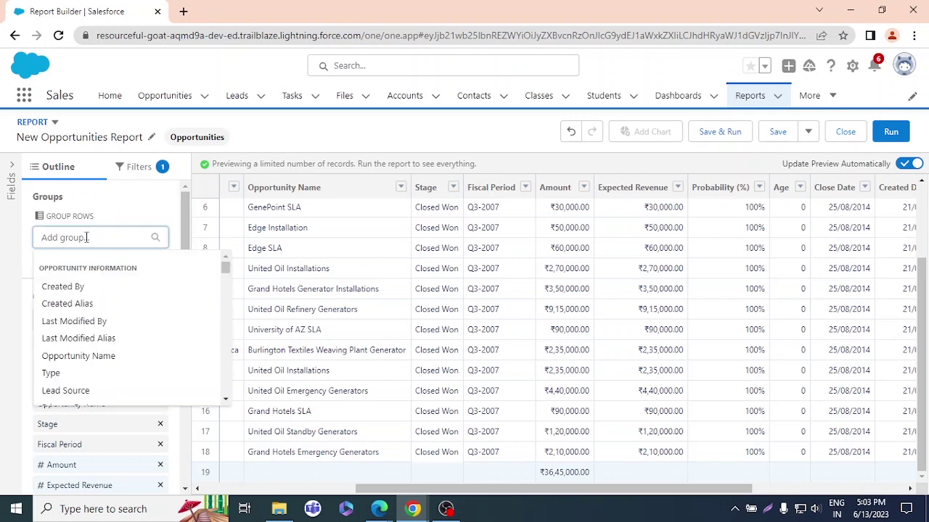
pyautogui.write('clo')
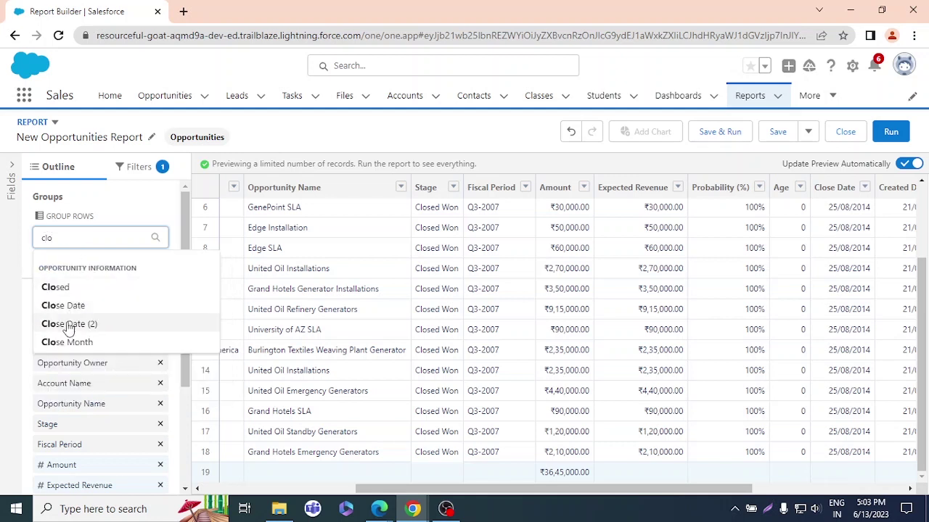
pyautogui.click(133, 335)
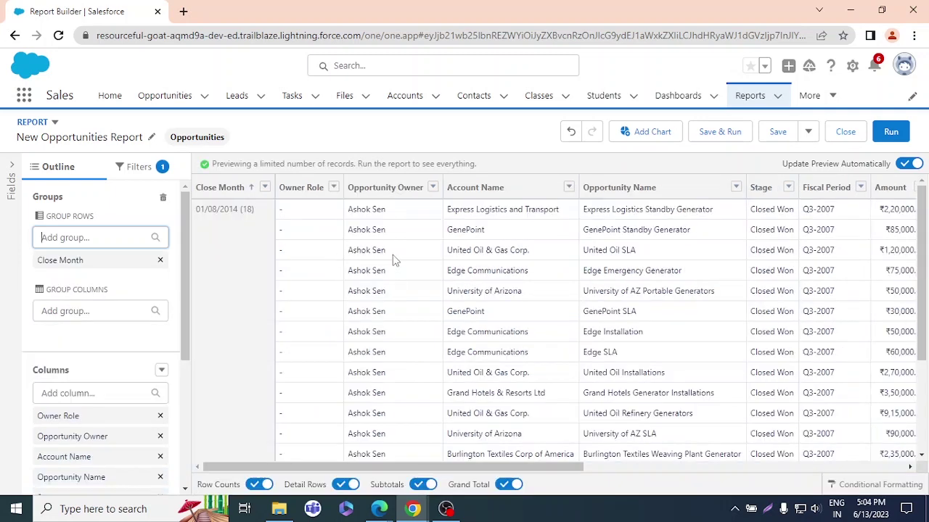
pyautogui.scroll(-2, 254, 301)
pyautogui.scroll(2, 341, 407)
# Group the report columns by the opportunity's Type and hide the detail rows.
pyautogui.click(100, 310)
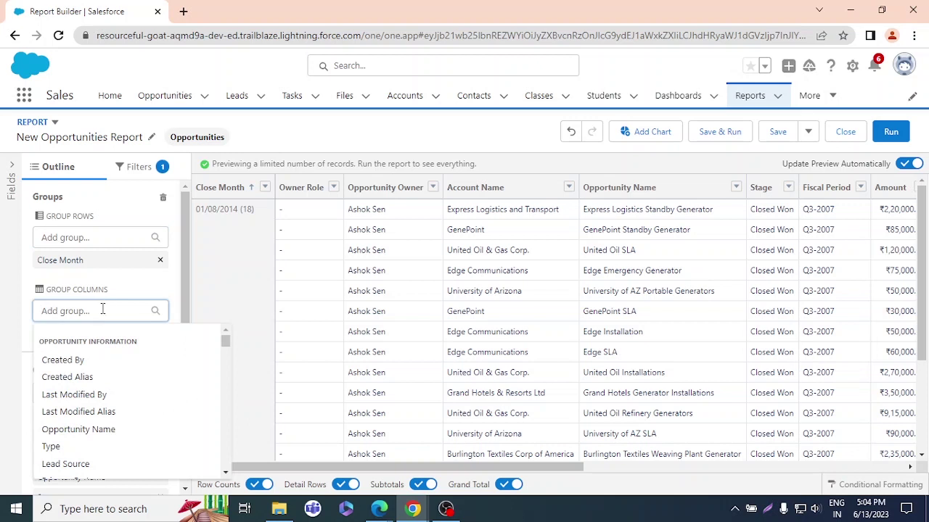
pyautogui.write('typ')
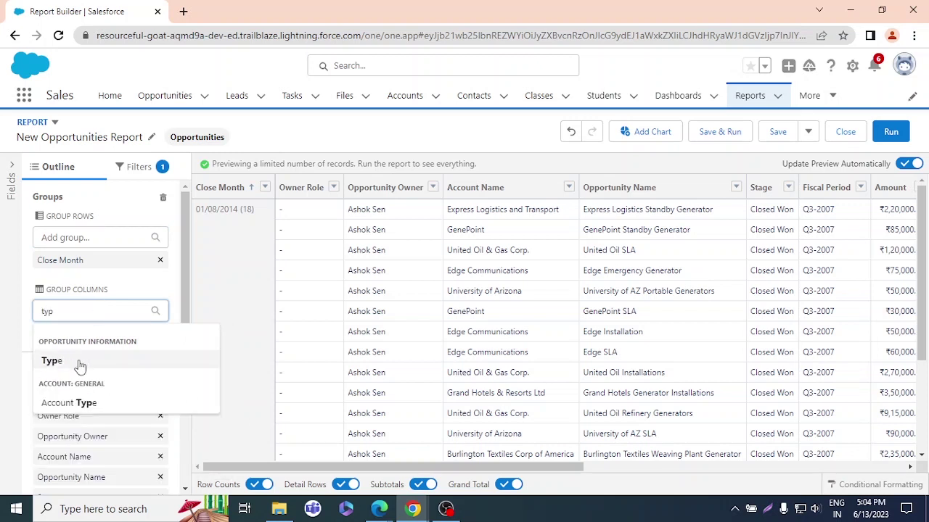
pyautogui.click(53, 361)
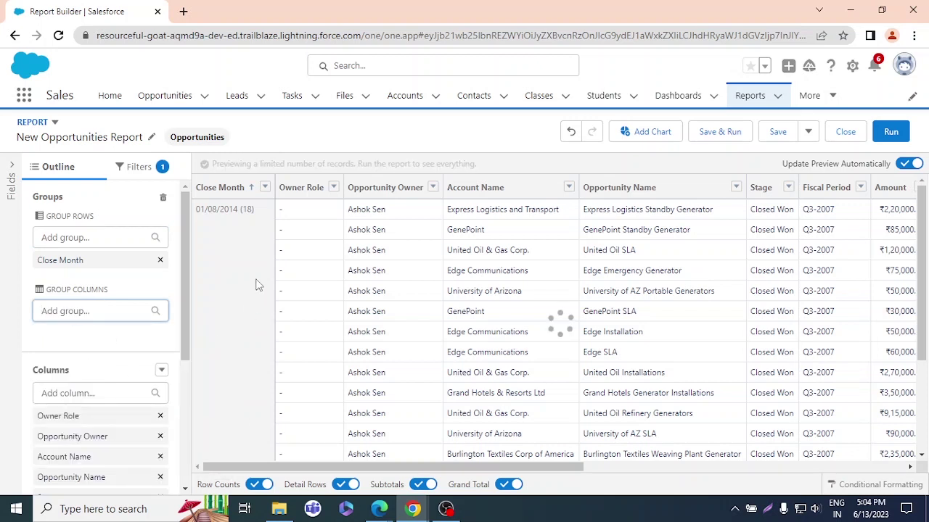
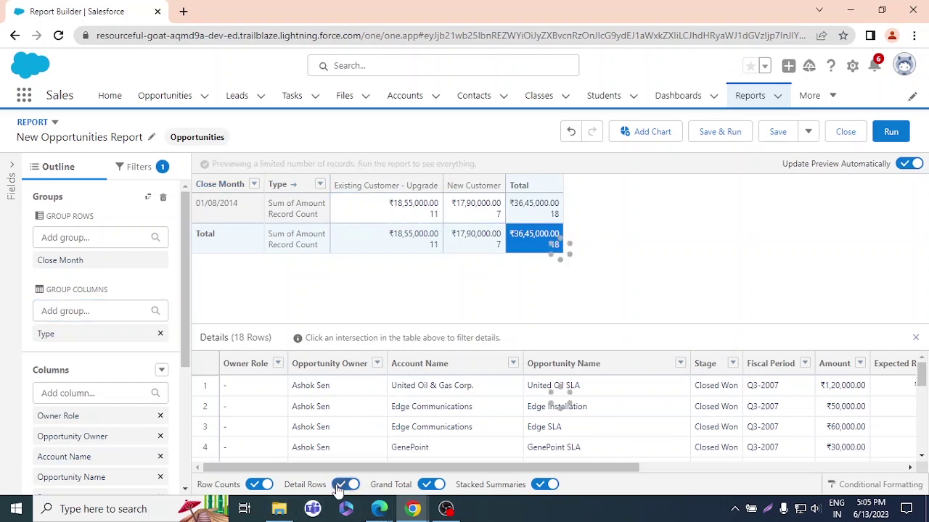
pyautogui.click(344, 485)
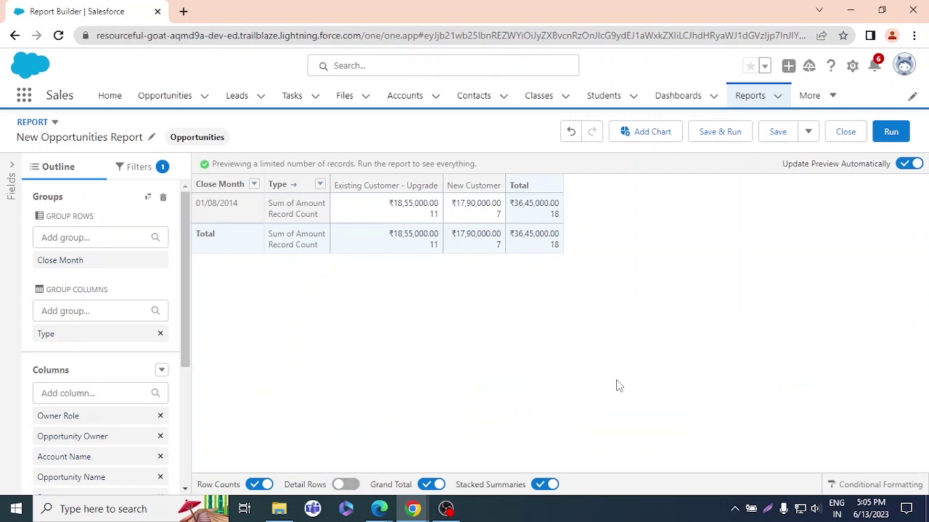
# Save the report as "Opportunities by sum of Amount" with no description, and run it.
pyautogui.click(778, 134)
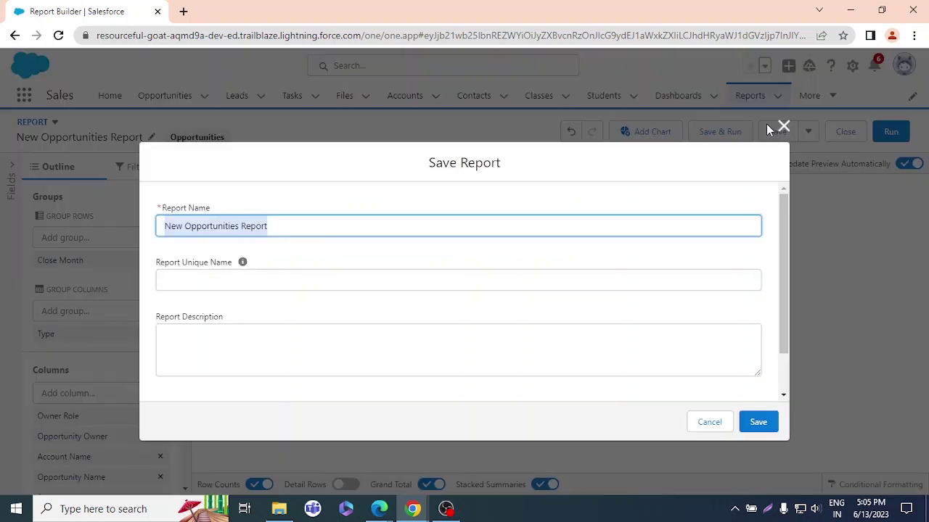
pyautogui.press('BackSpace')
pyautogui.write('O')
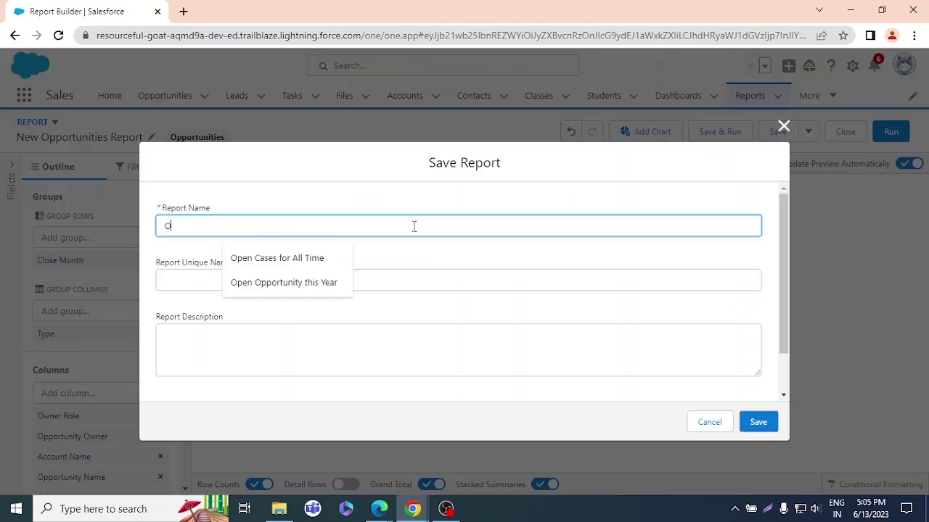
pyautogui.write('pportunities by')
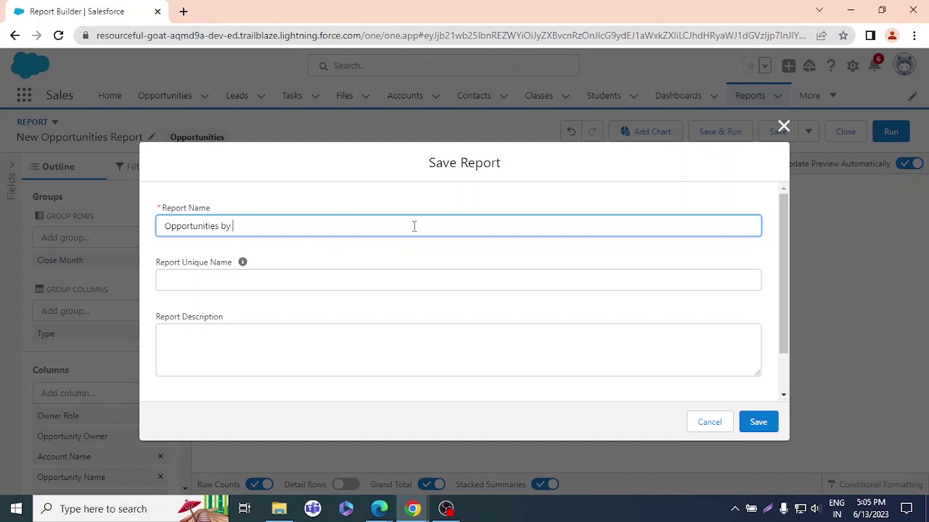
pyautogui.write(' sum of Amount')
pyautogui.click(407, 336)
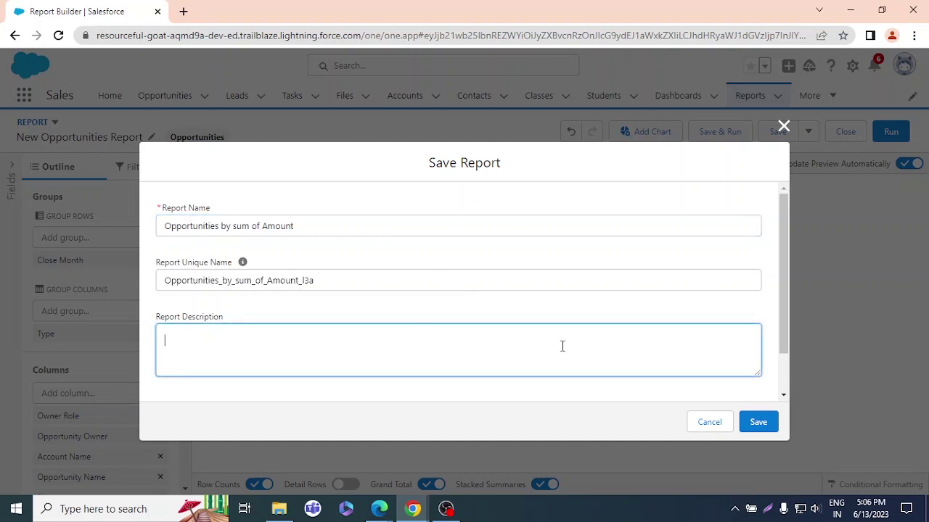
pyautogui.click(758, 422)
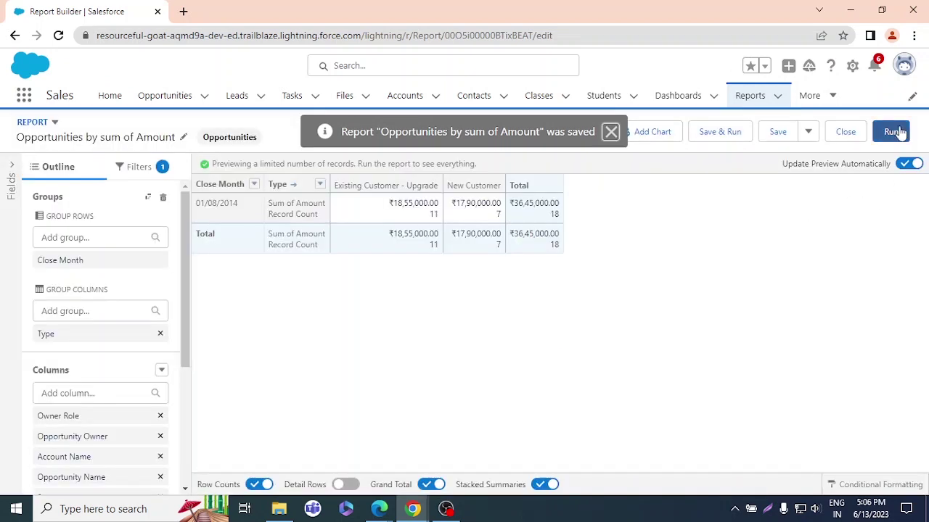
pyautogui.click(897, 131)
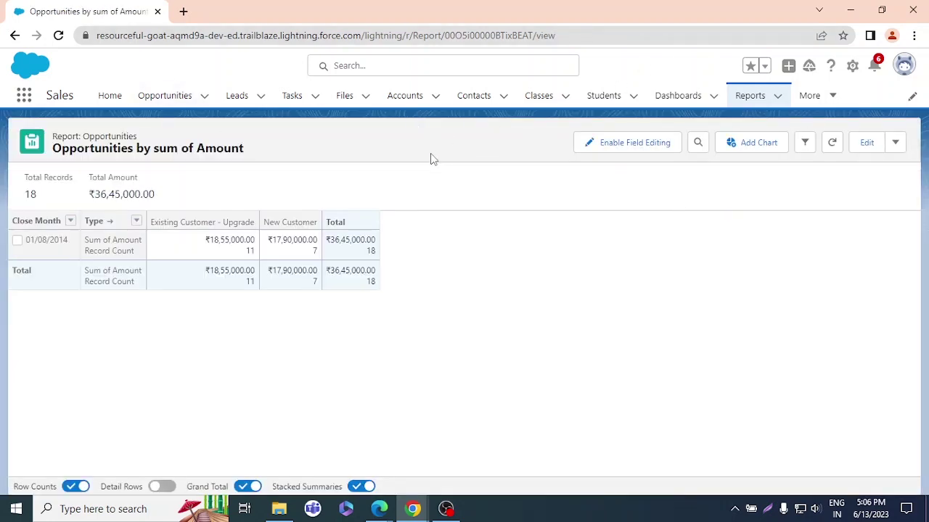
# Switch to Report.pdf in Edge and read the Dashboards section on page 5.
pyautogui.hotkey('alt', 'Tab')
pyautogui.scroll(7, 431, 156)
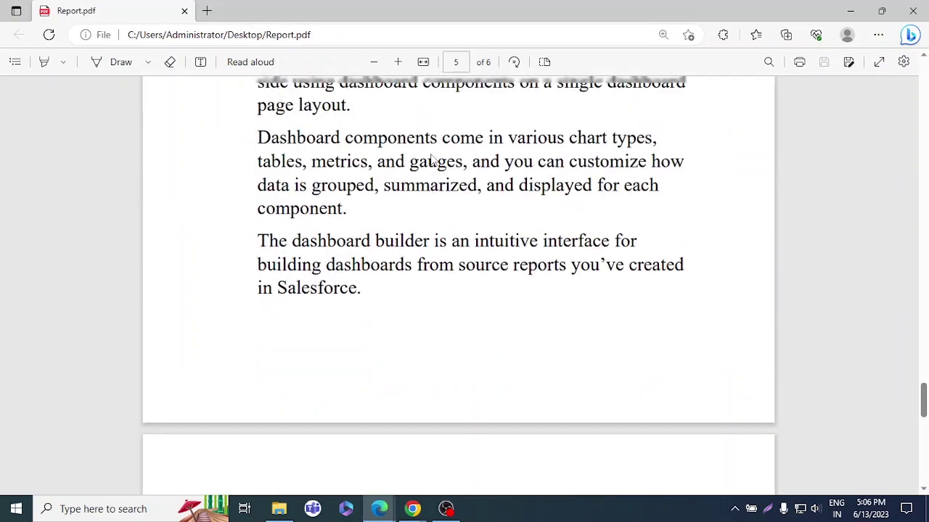
pyautogui.scroll(2, 432, 161)
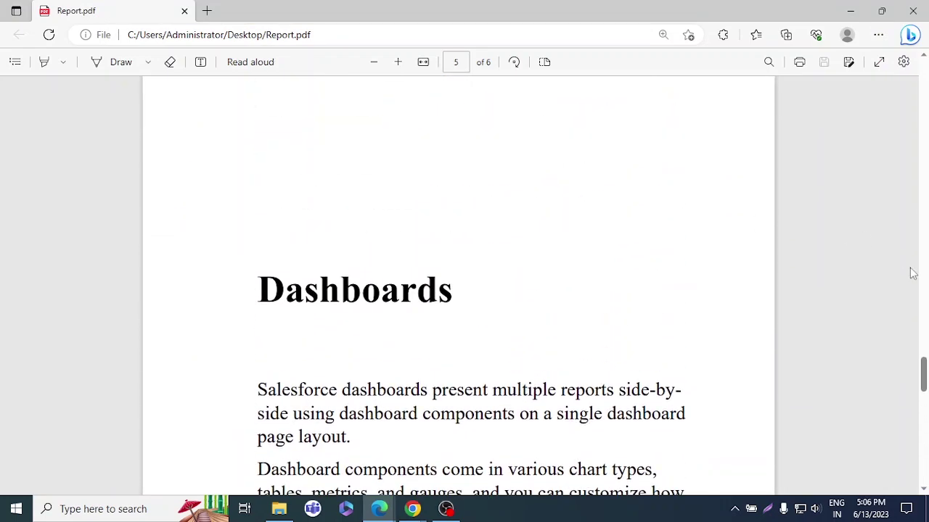
pyautogui.moveTo(922, 373); pyautogui.dragTo(924, 392)
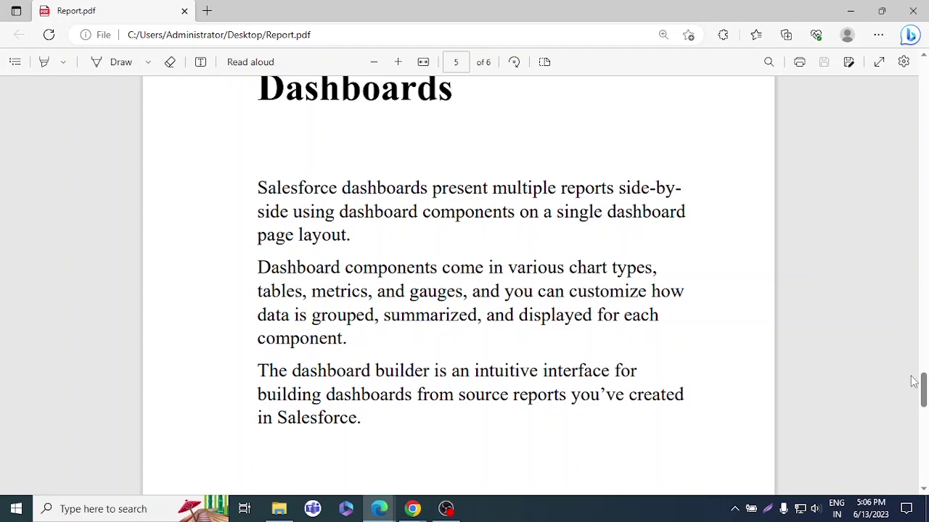
# Switch back to Salesforce in Chrome and open the "Open Cases for All Time" report.
pyautogui.hotkey('alt', 'Tab')
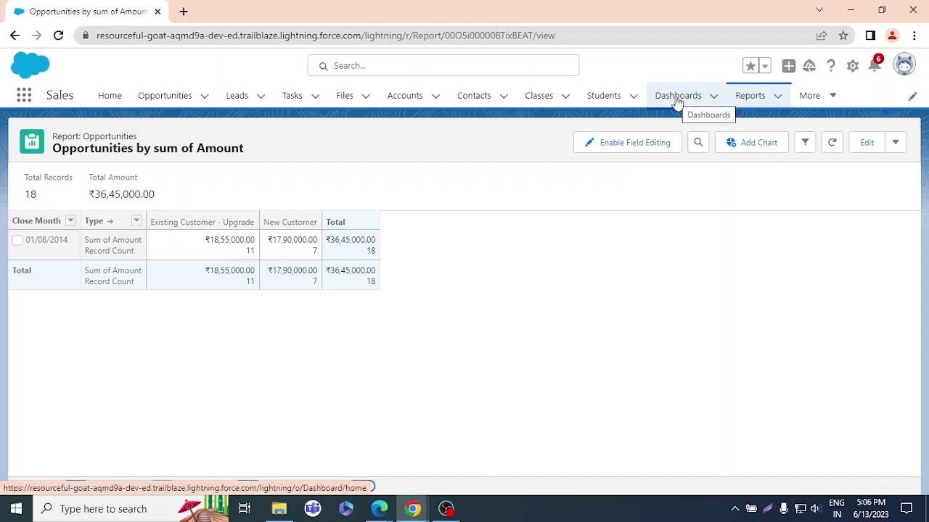
pyautogui.click(754, 100)
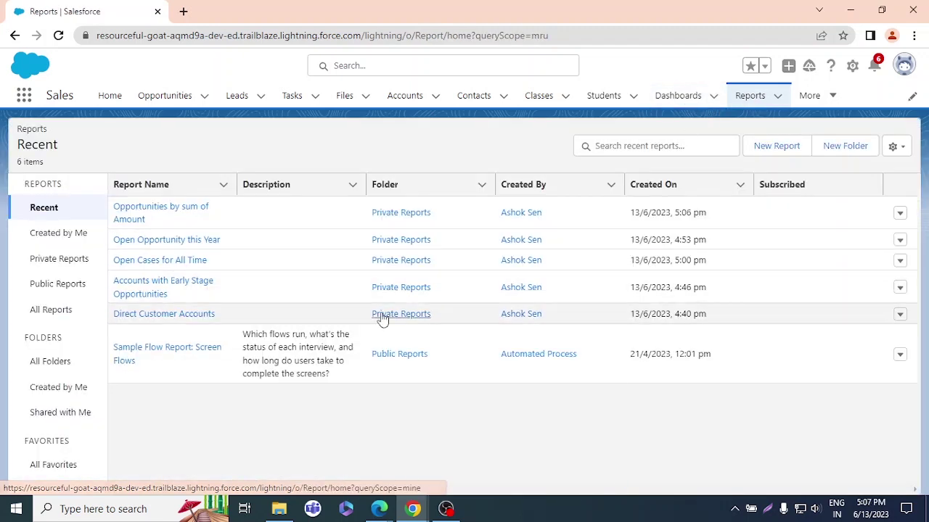
pyautogui.click(174, 262)
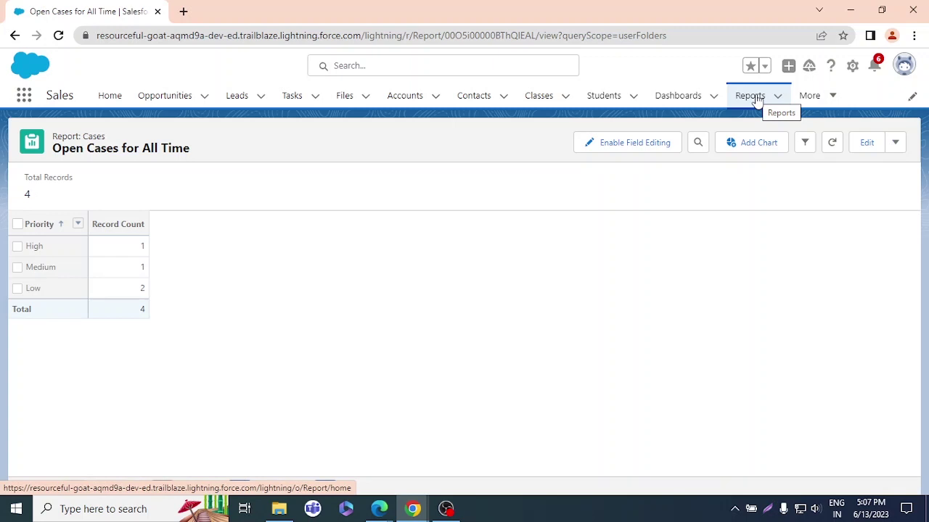
pyautogui.click(896, 145)
pyautogui.click(875, 287)
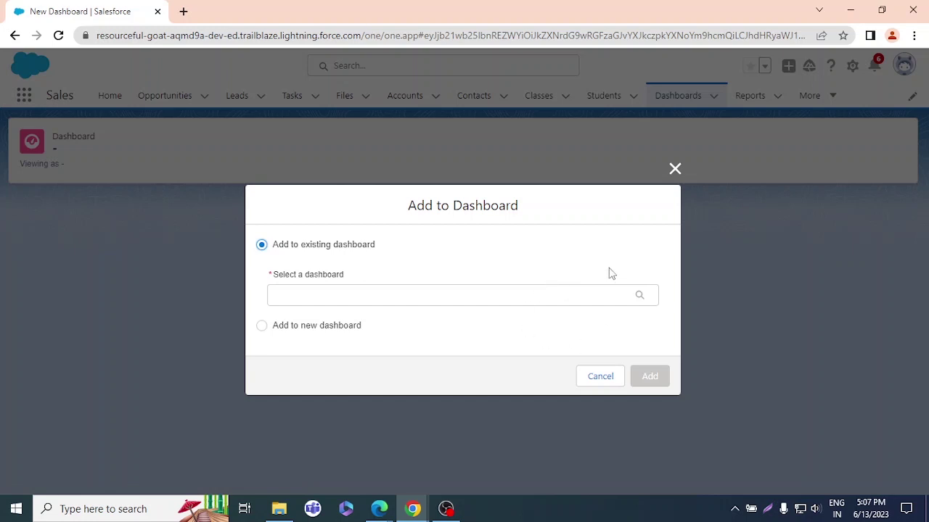
pyautogui.click(669, 174)
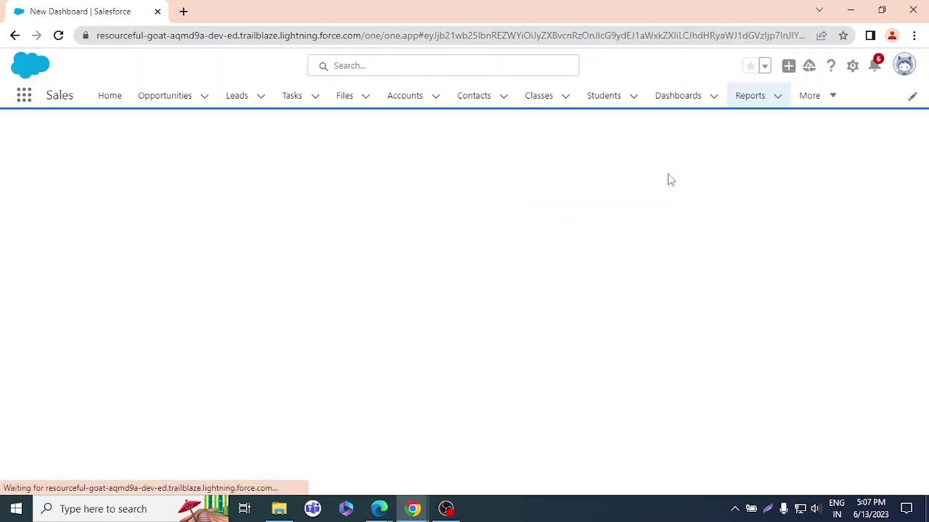
pyautogui.click(666, 101)
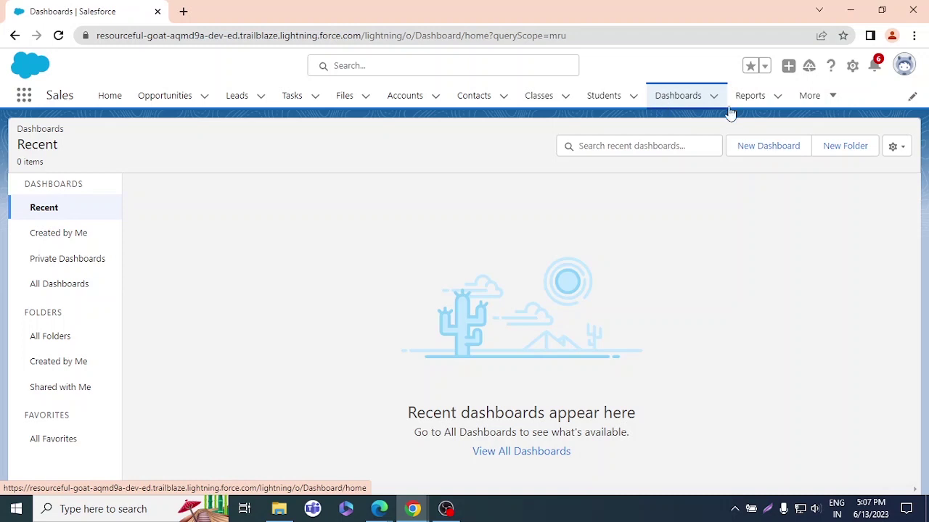
pyautogui.click(772, 147)
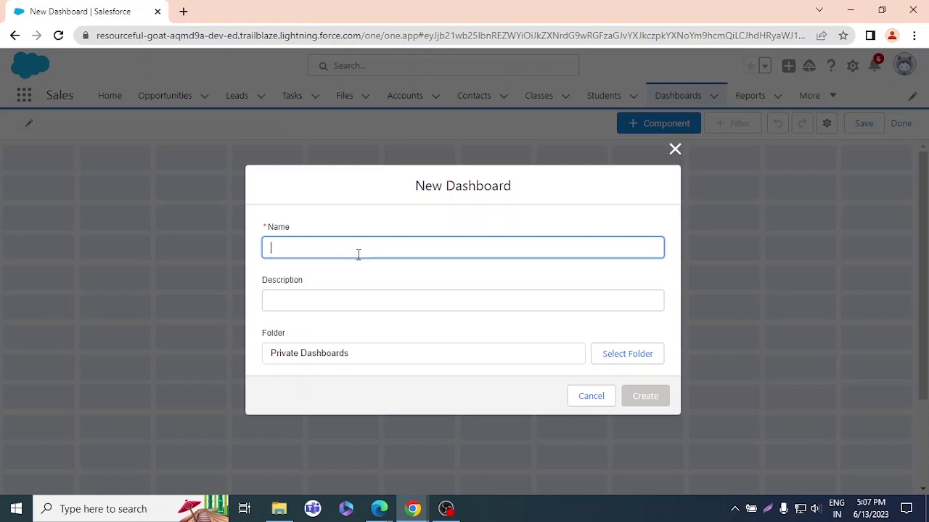
pyautogui.click(675, 151)
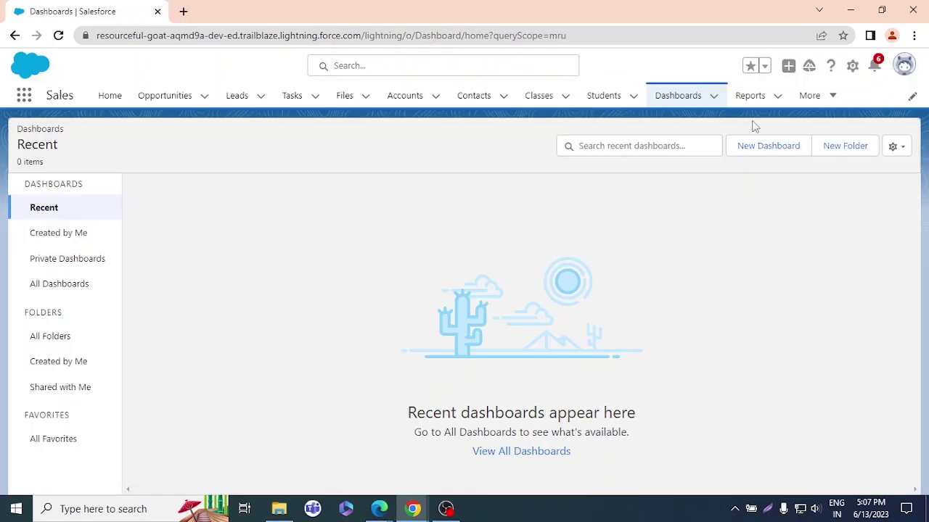
# View the saved "Direct Customer Accounts" report and the "Open Cases for All Time" report.
pyautogui.click(752, 96)
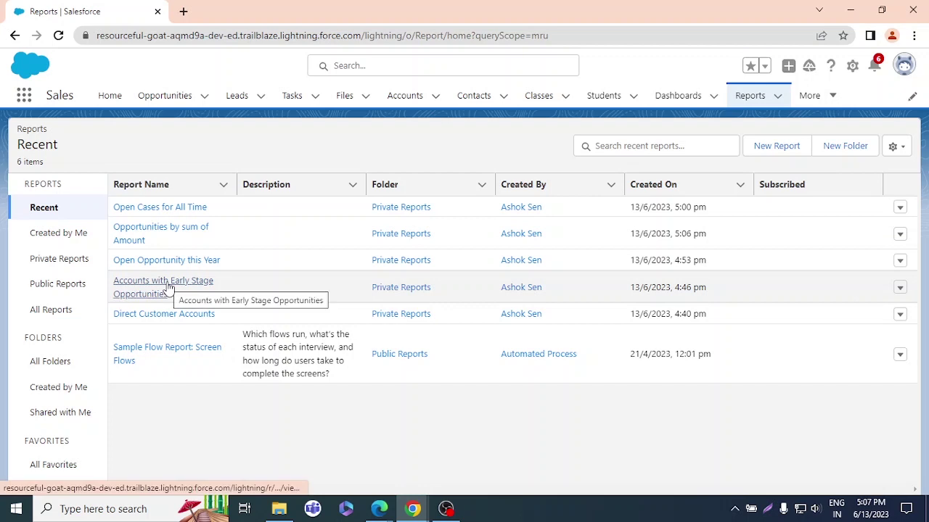
pyautogui.click(174, 314)
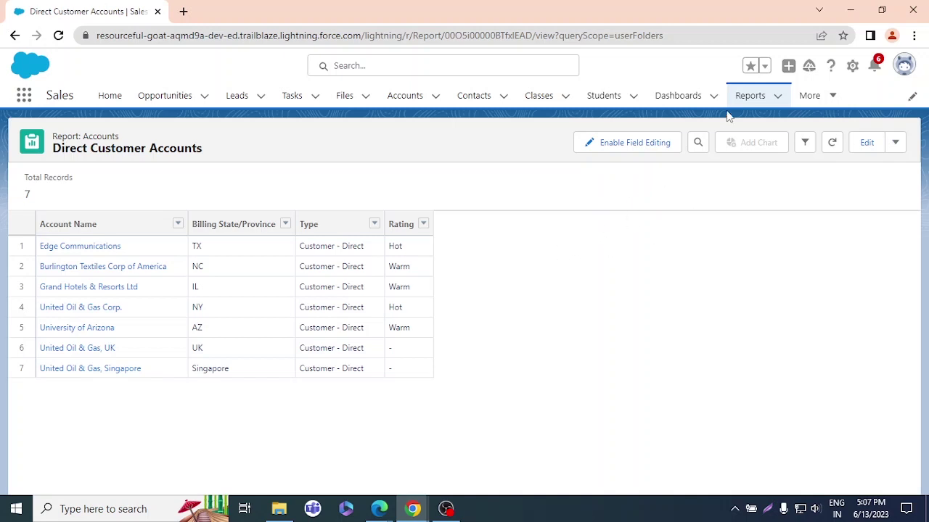
pyautogui.click(751, 98)
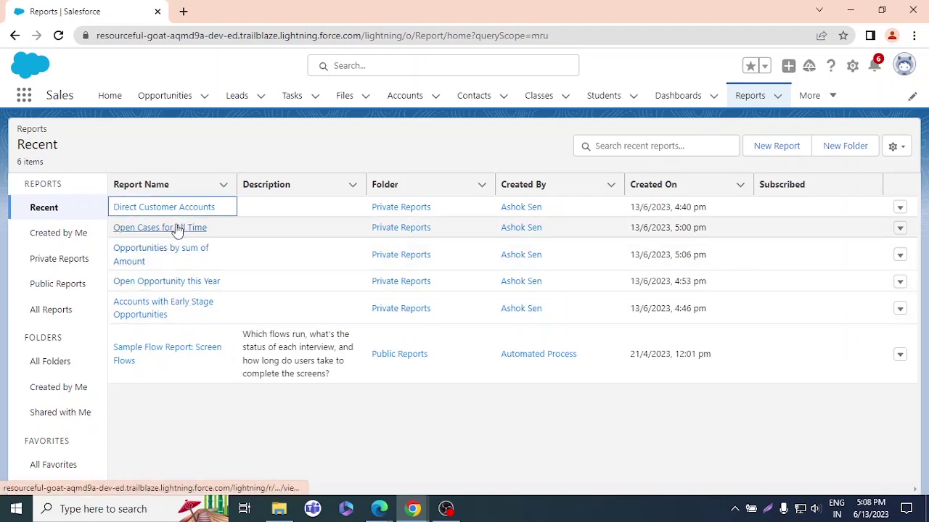
pyautogui.click(175, 229)
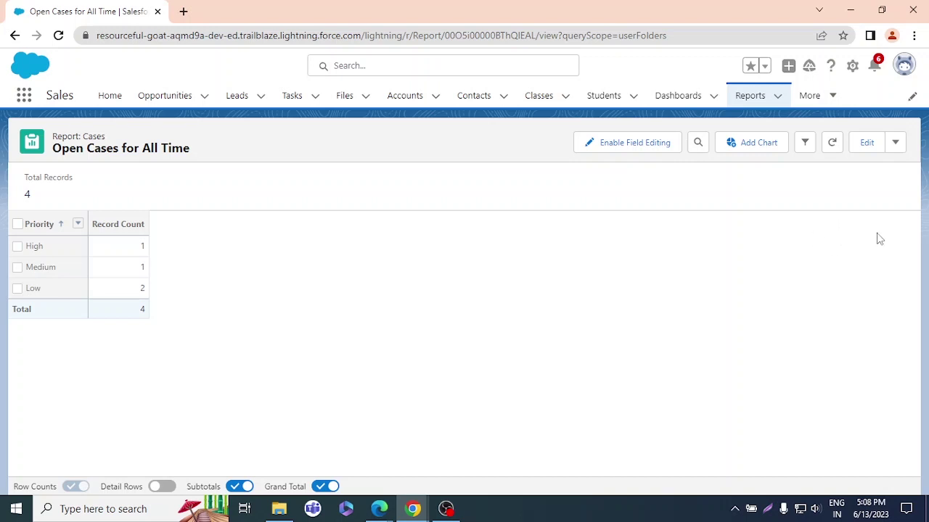
# Start a new report based on the standard Leads report type.
pyautogui.click(749, 95)
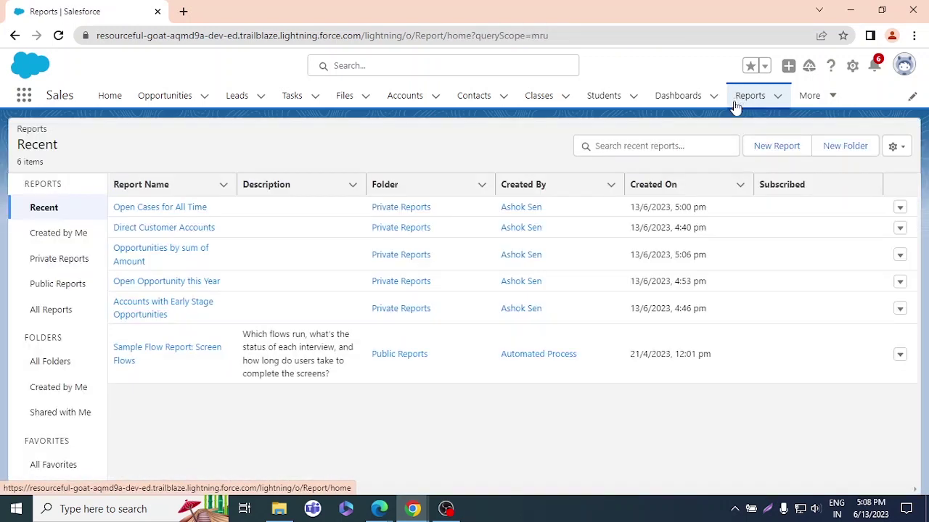
pyautogui.click(761, 147)
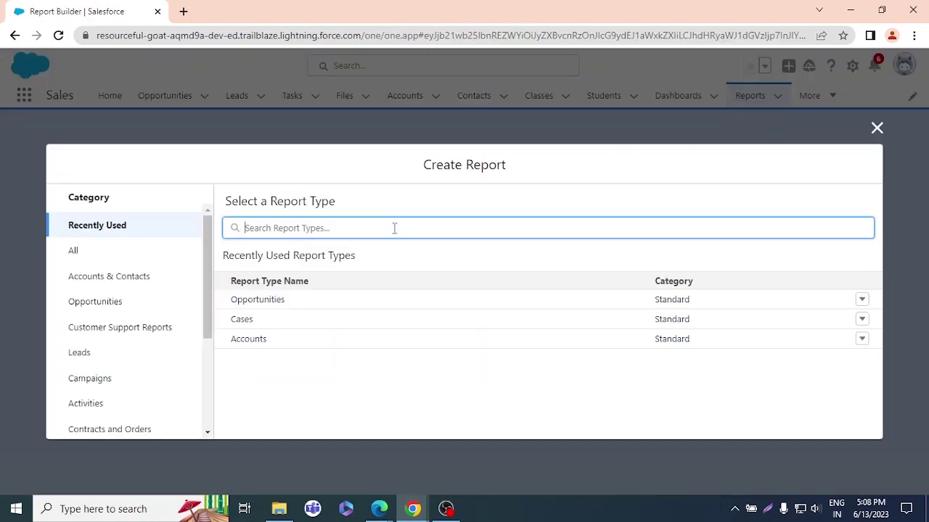
pyautogui.click(107, 258)
pyautogui.click(335, 228)
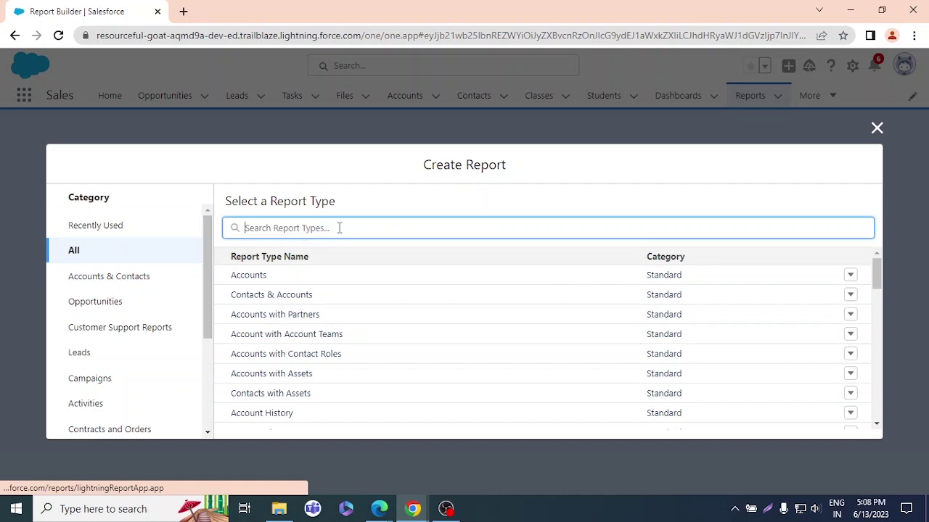
pyautogui.write('lead')
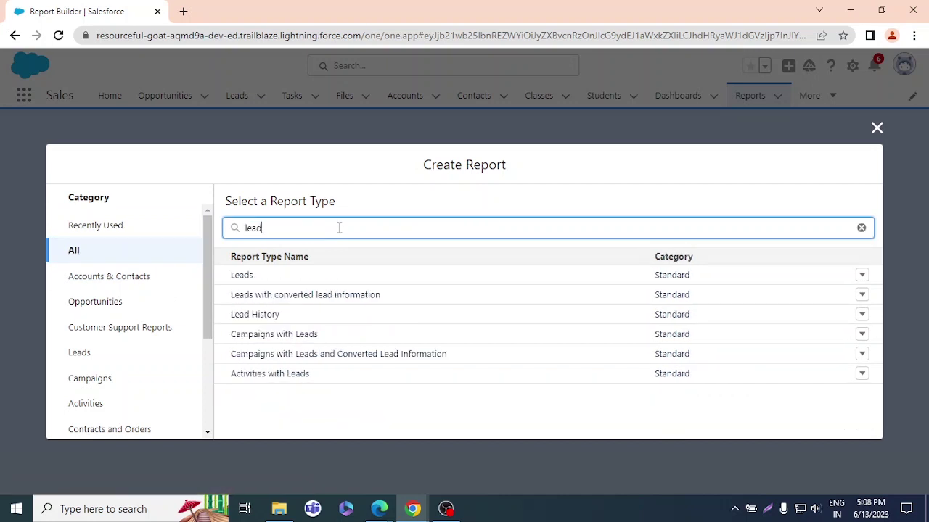
pyautogui.click(236, 280)
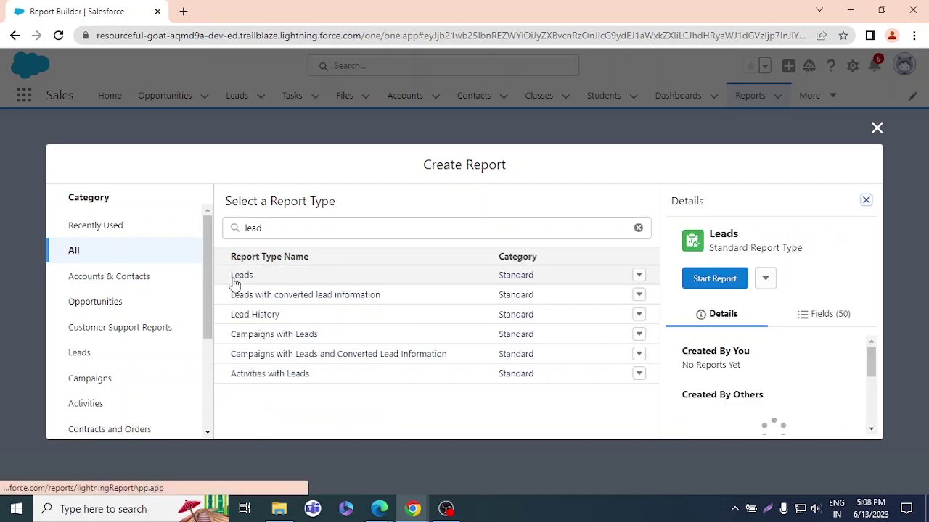
pyautogui.click(707, 280)
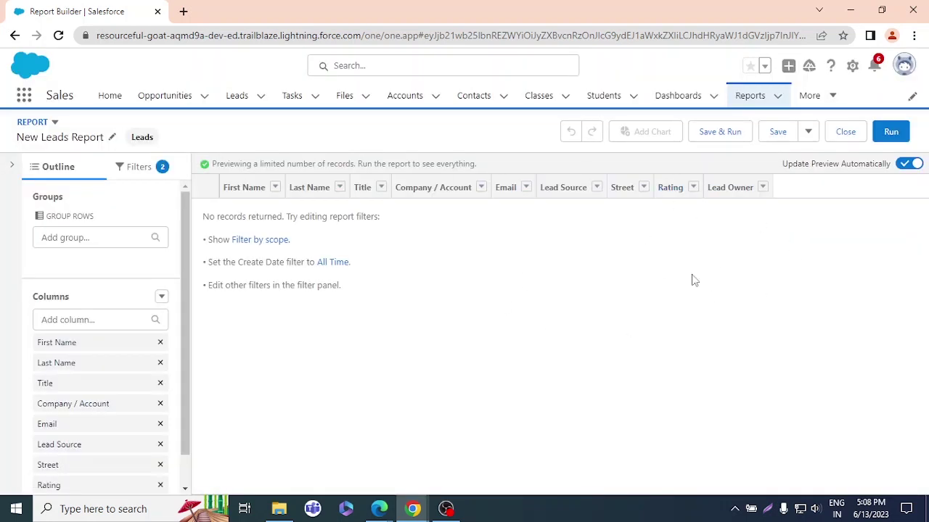
# Filter the report to show all leads and set the Create Date filter to All Time.
pyautogui.click(140, 166)
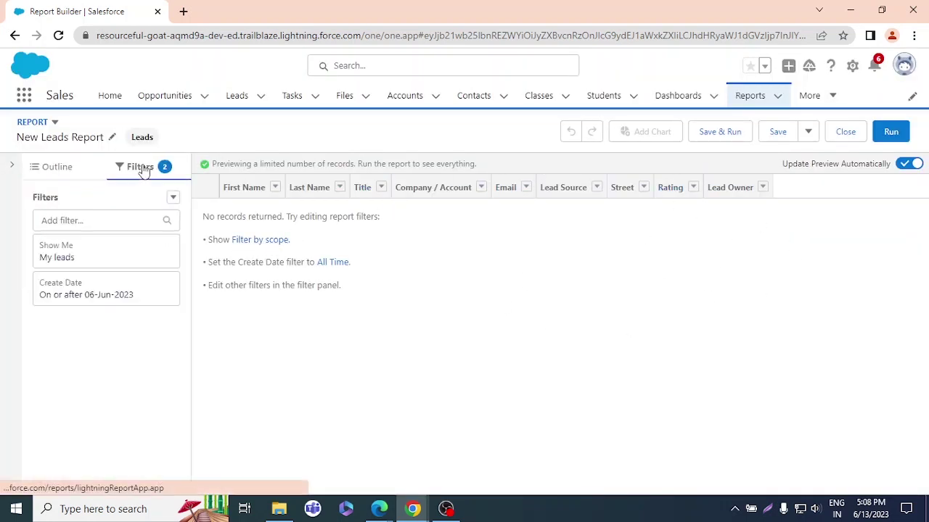
pyautogui.click(93, 259)
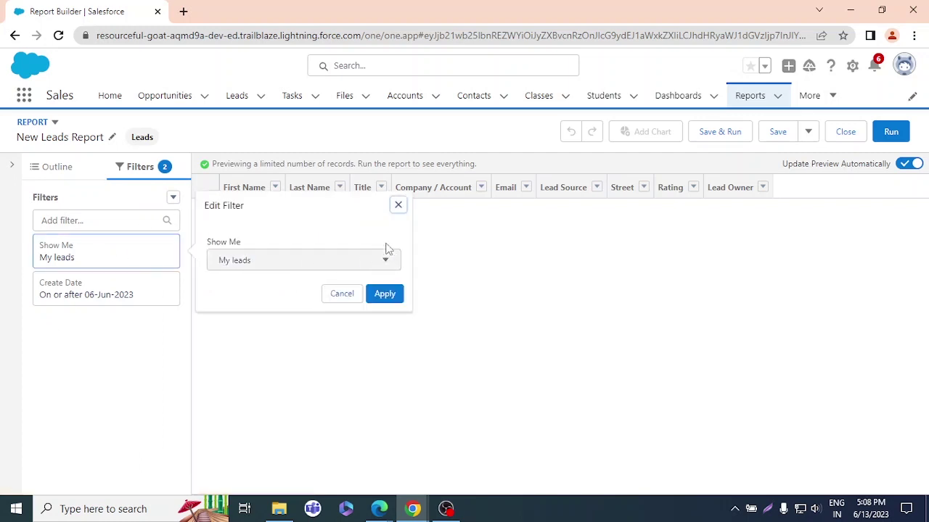
pyautogui.click(316, 262)
pyautogui.click(290, 381)
pyautogui.click(390, 295)
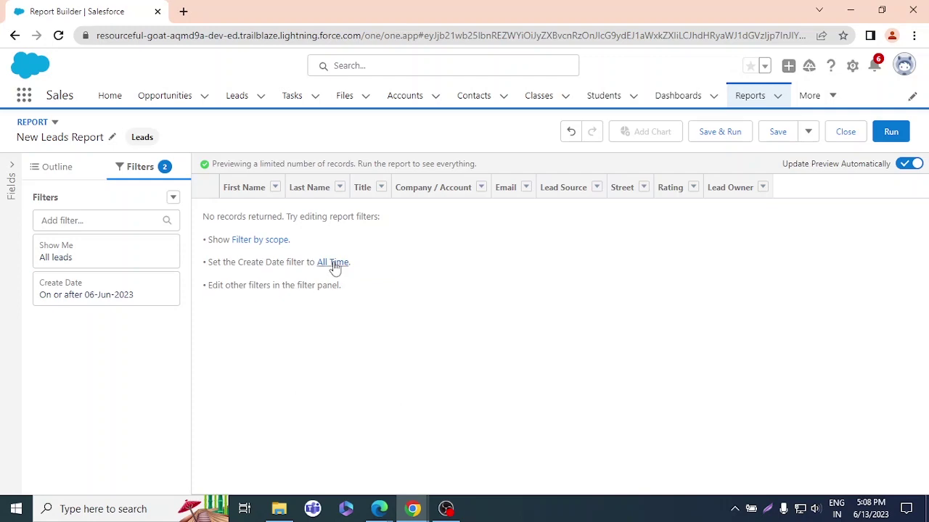
pyautogui.click(333, 263)
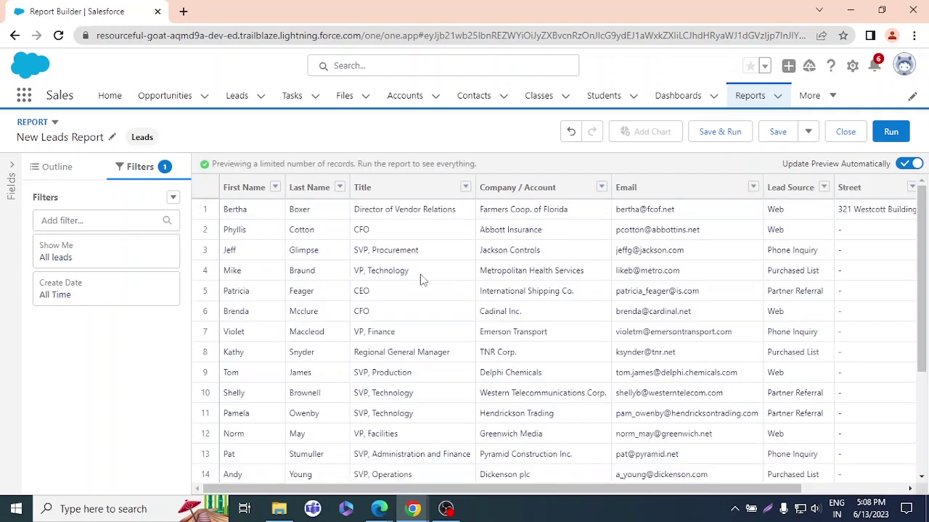
# Group the report rows by Lead Source.
pyautogui.scroll(-3, 554, 305)
pyautogui.scroll(3, 572, 361)
pyautogui.click(51, 168)
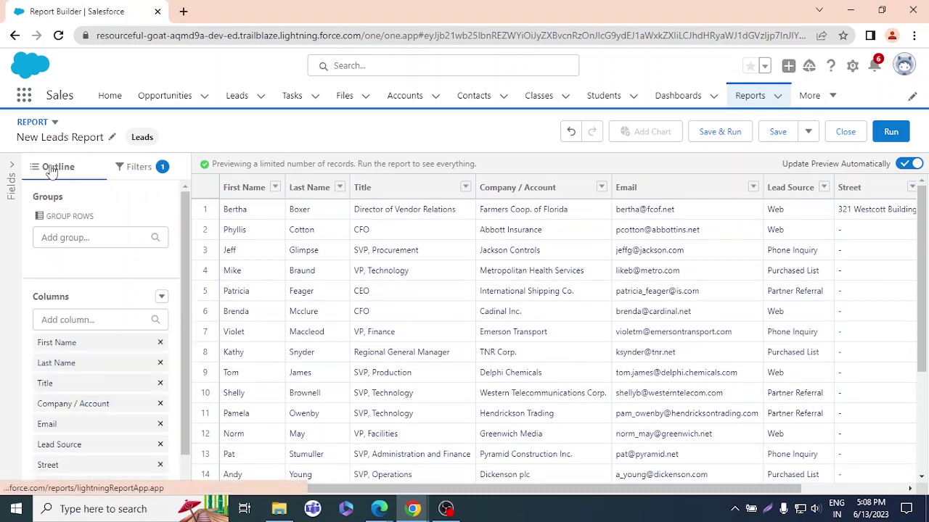
pyautogui.click(86, 242)
pyautogui.write('lea')
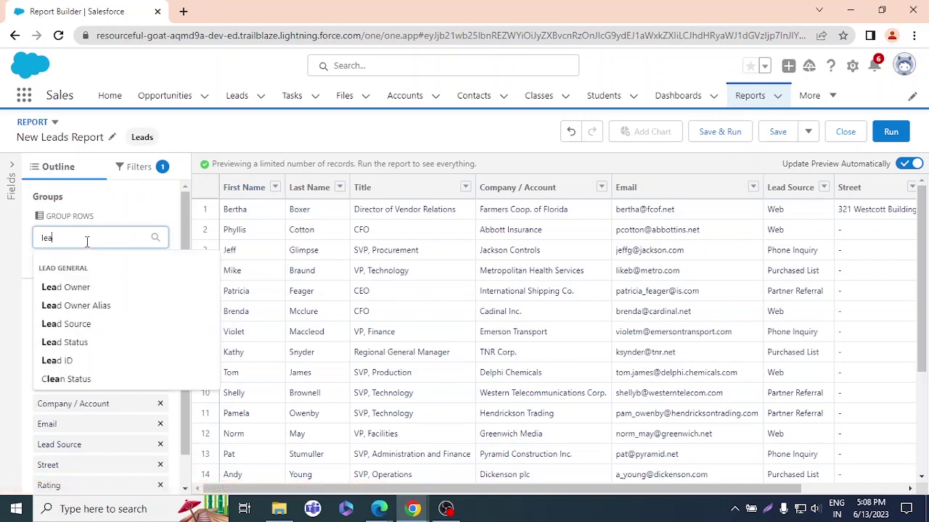
pyautogui.write('d')
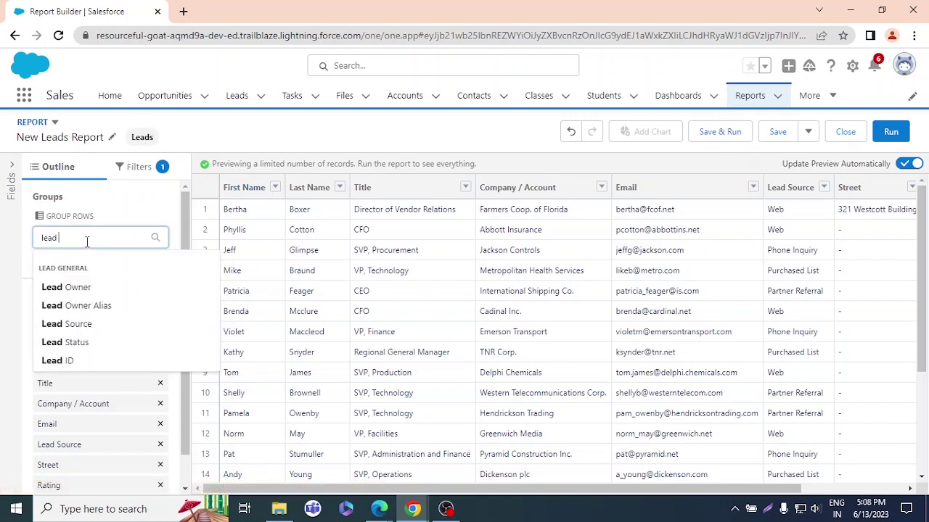
pyautogui.click(124, 332)
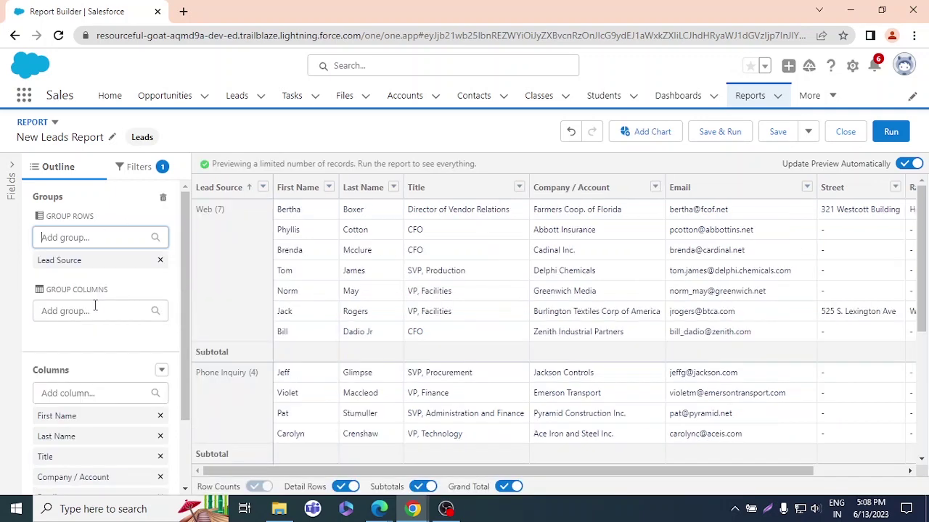
pyautogui.click(95, 305)
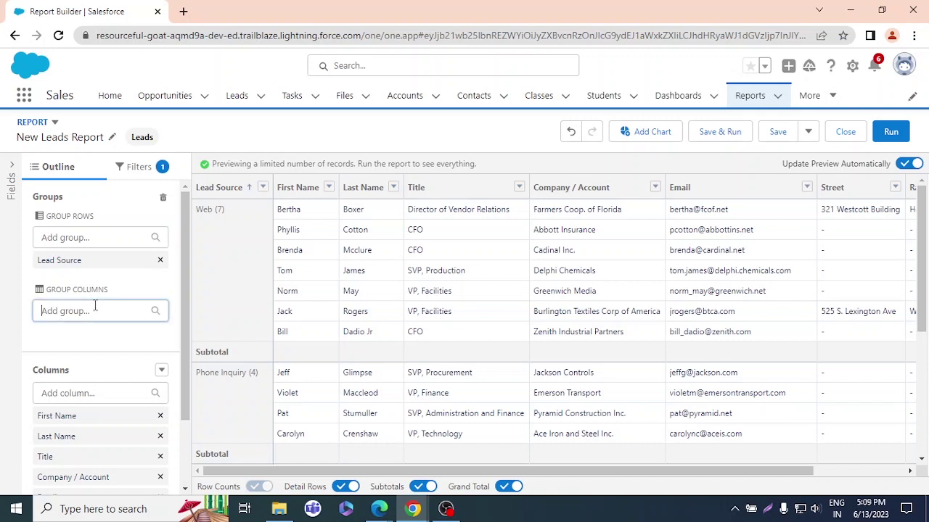
pyautogui.write('lead')
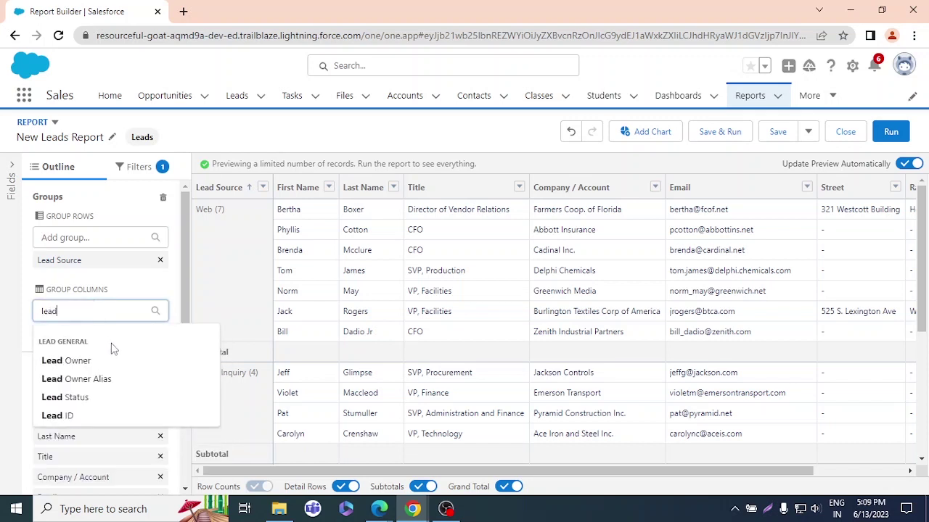
pyautogui.press('BackSpace')
pyautogui.press('BackSpace')
pyautogui.press('BackSpace')
pyautogui.press('BackSpace')
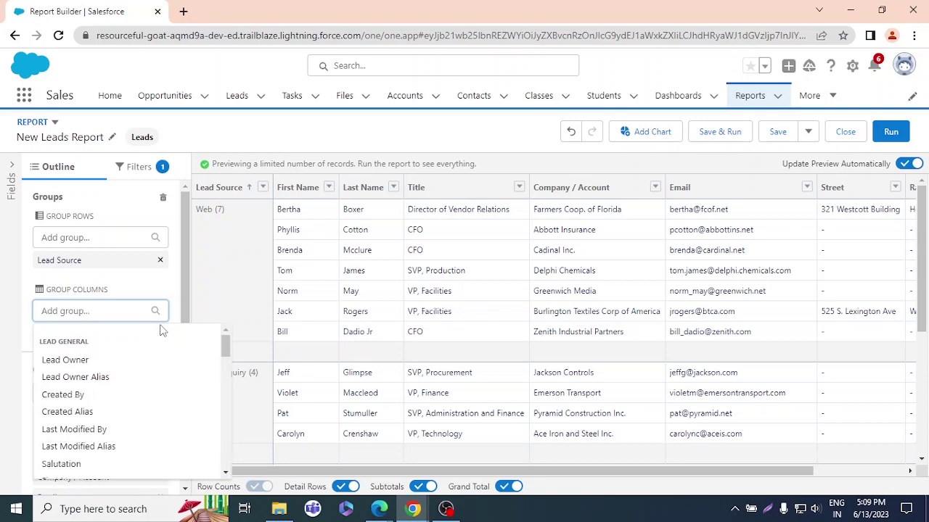
pyautogui.click(166, 283)
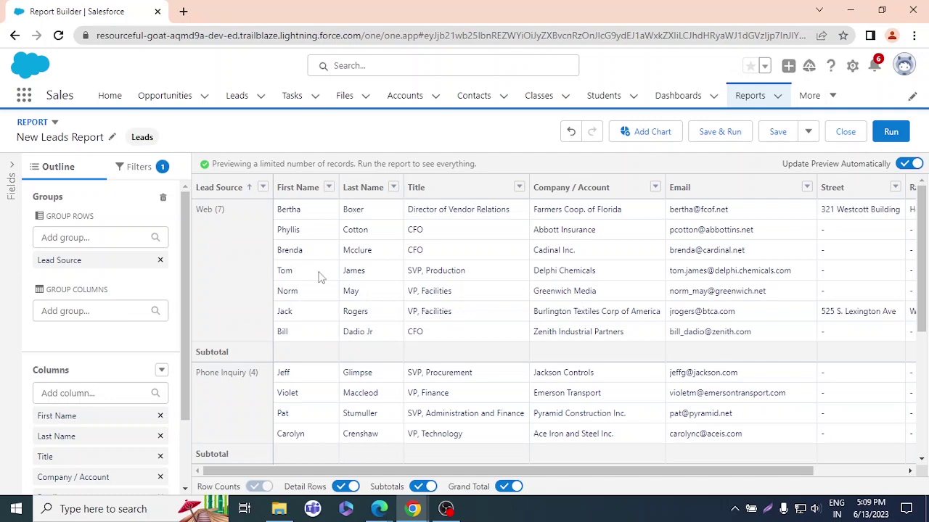
# Move the Lead Owner column ahead of First Name so it is the first report column.
pyautogui.scroll(-3, 259, 263)
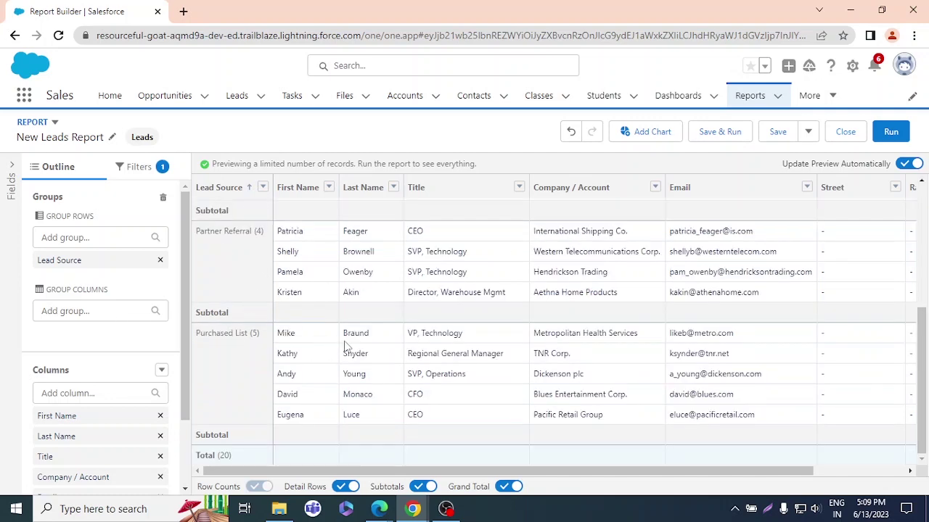
pyautogui.scroll(3, 292, 313)
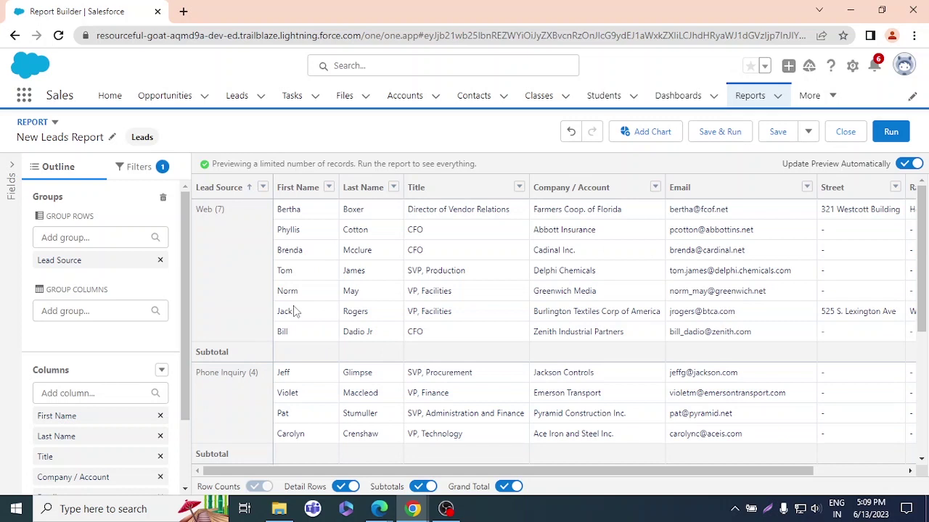
pyautogui.scroll(-3, 252, 247)
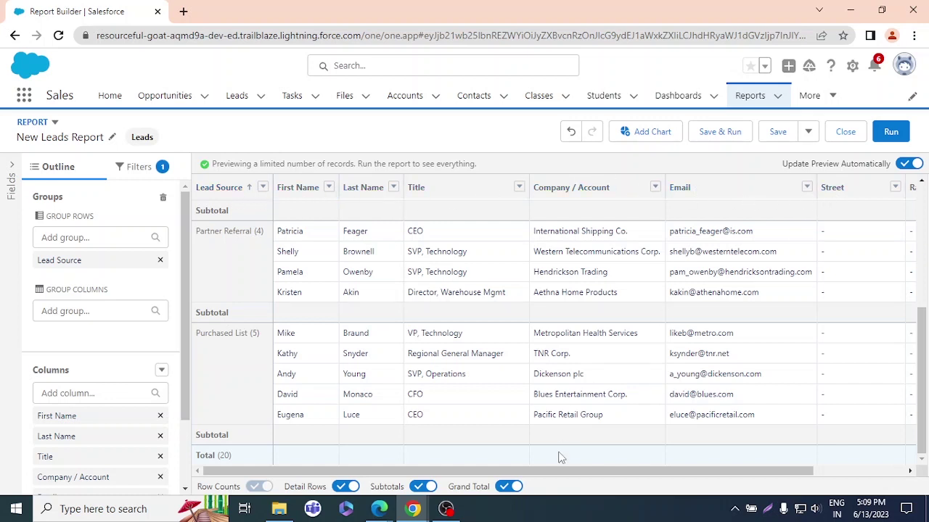
pyautogui.moveTo(585, 471); pyautogui.dragTo(408, 454)
pyautogui.scroll(-2, 87, 421)
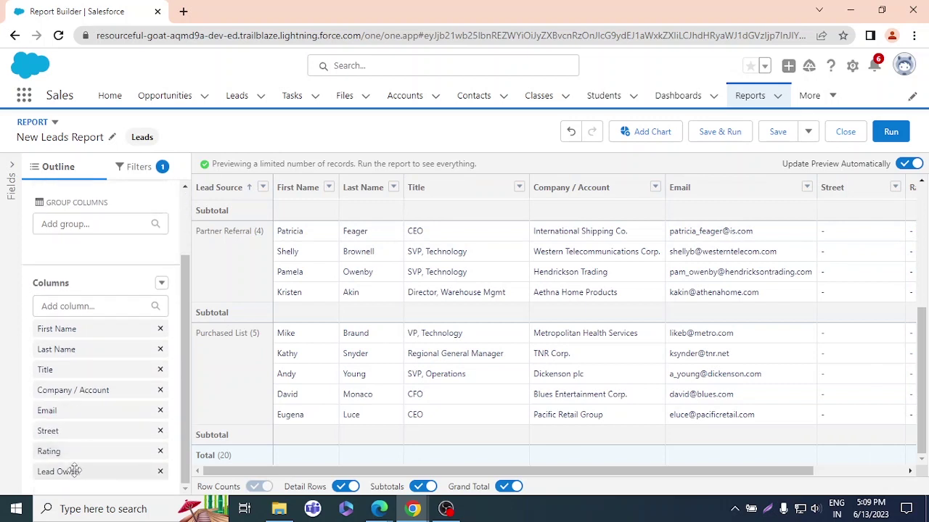
pyautogui.moveTo(75, 470); pyautogui.dragTo(108, 336)
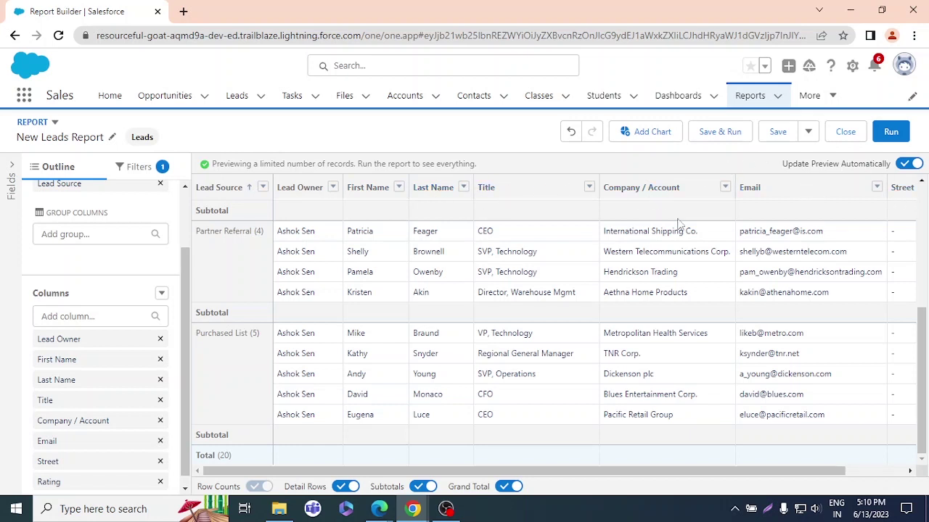
# Save the report as "Leads by Lead Source" with an empty description.
pyautogui.click(779, 132)
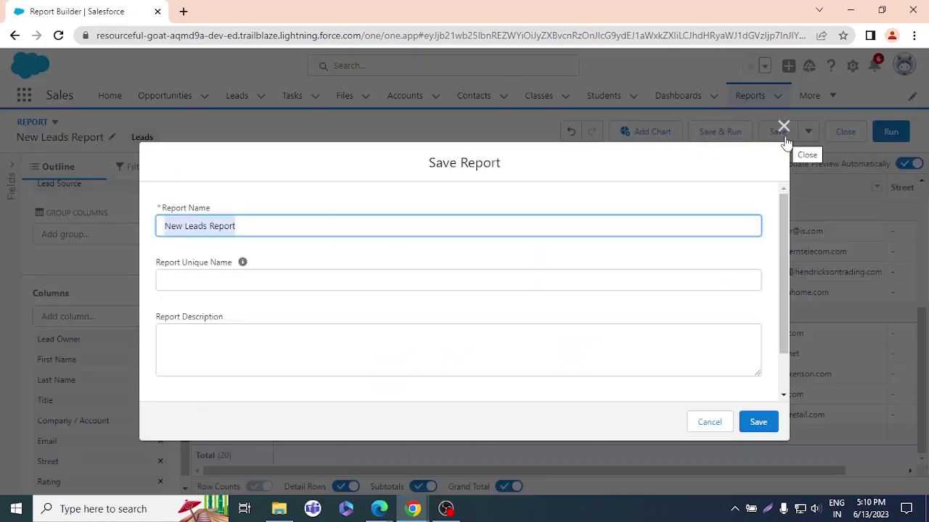
pyautogui.press('BackSpace')
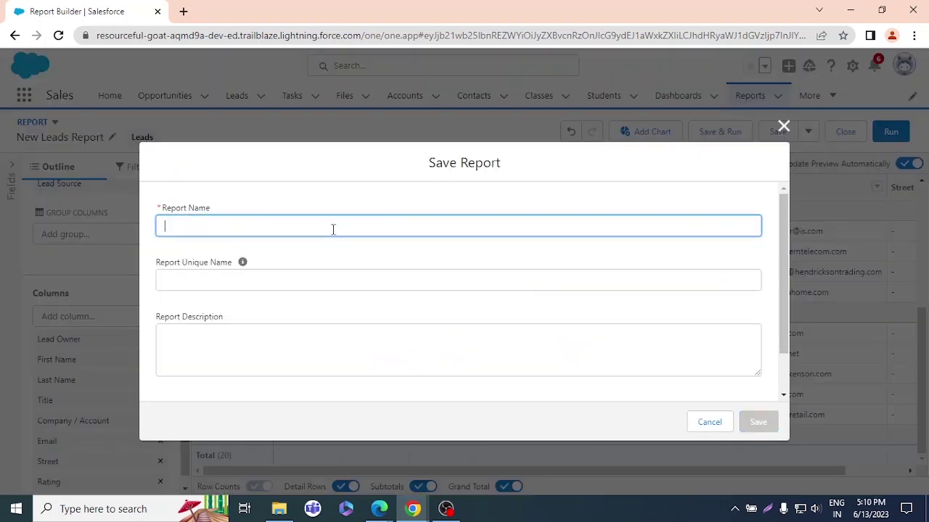
pyautogui.write('Leads by Lead source')
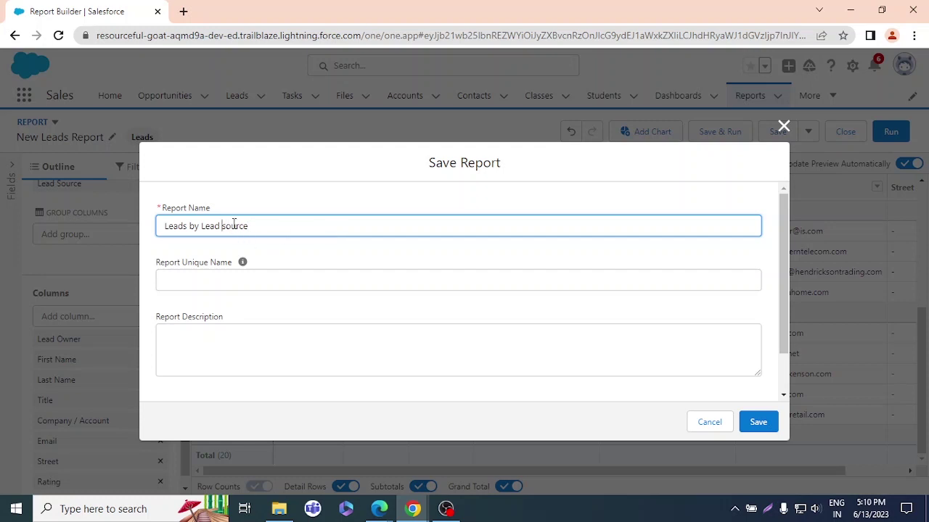
pyautogui.press('BackSpace')
pyautogui.write('S')
pyautogui.click(358, 355)
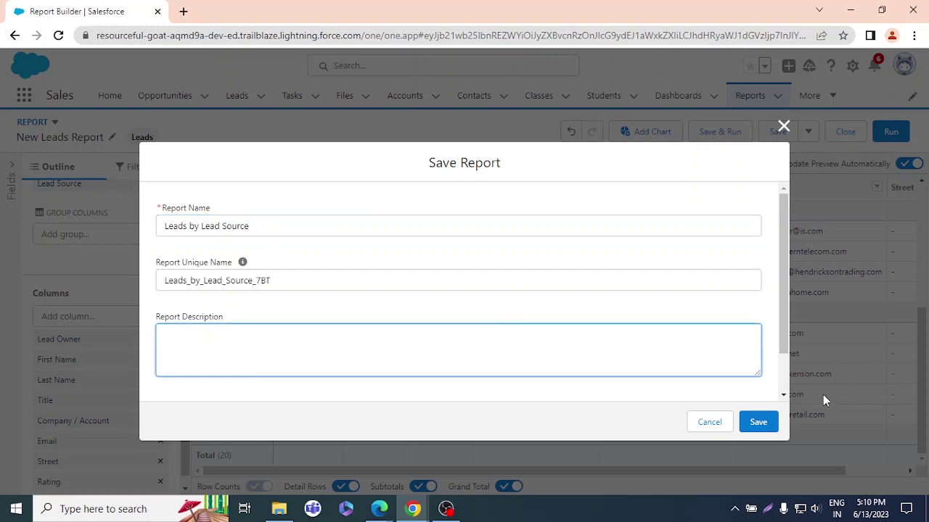
pyautogui.click(763, 421)
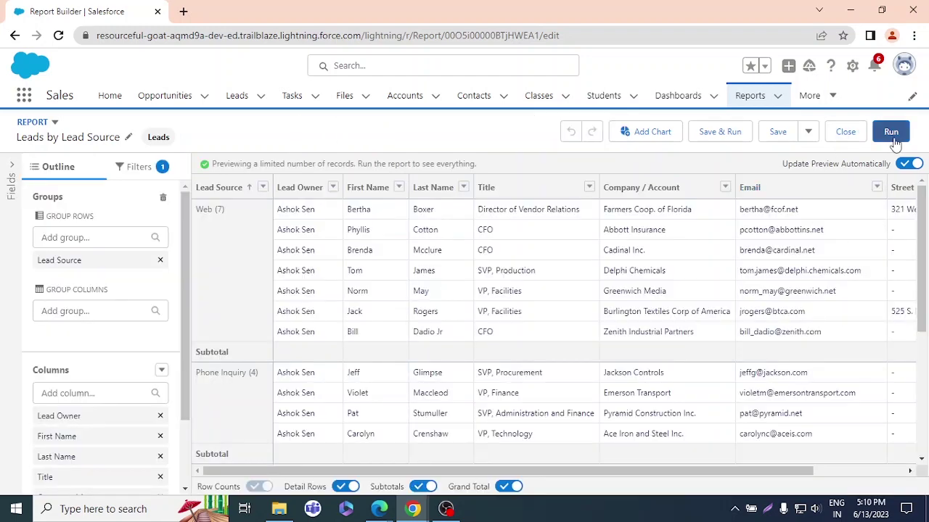
# Run the Leads by Lead Source report and review its rows grouped by lead source.
pyautogui.click(892, 133)
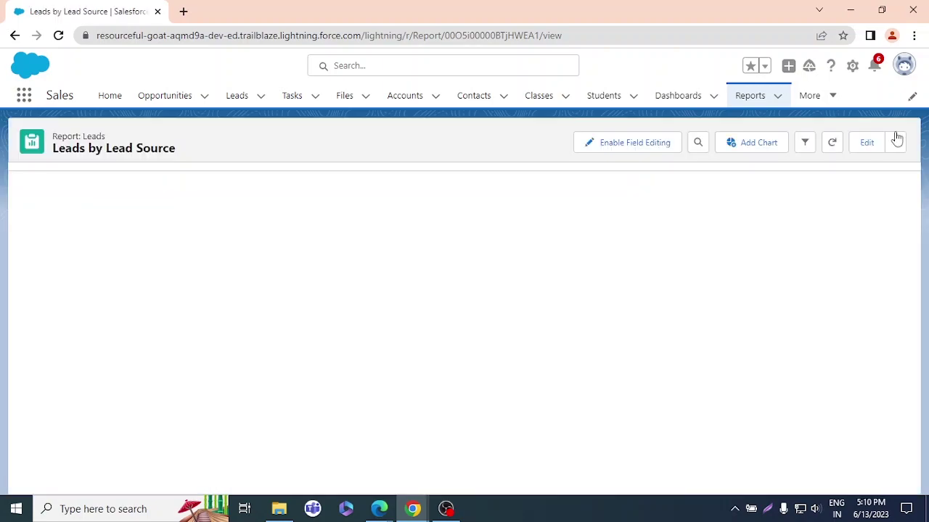
pyautogui.scroll(-6, 551, 307)
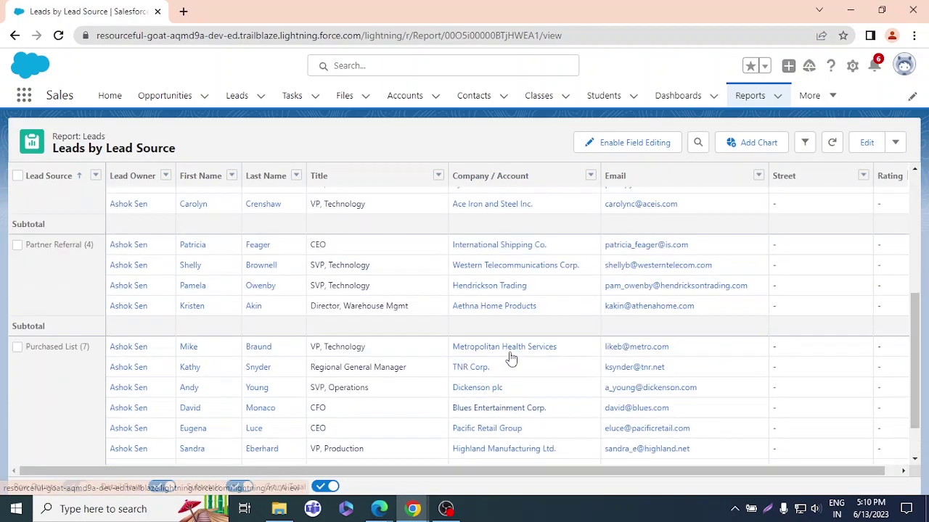
pyautogui.scroll(5, 511, 358)
pyautogui.scroll(-6, 511, 358)
pyautogui.scroll(6, 511, 359)
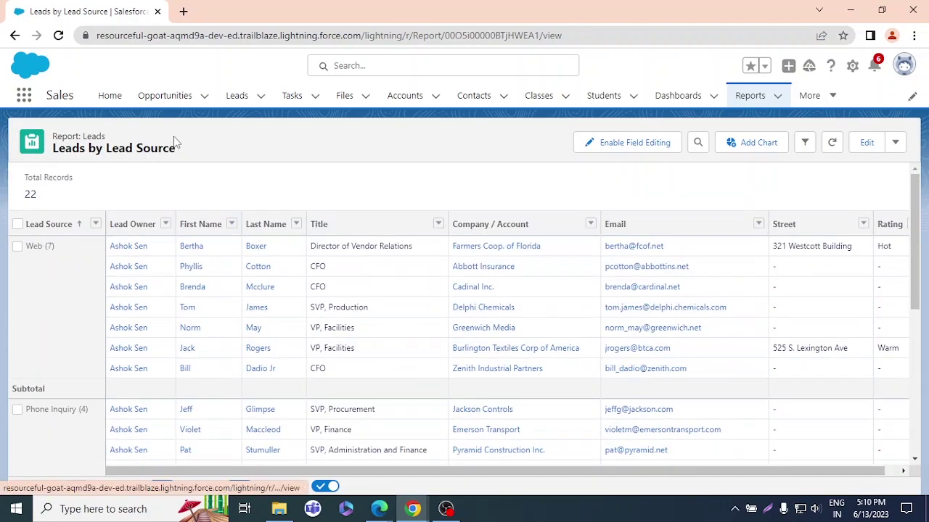
# Add the report to a new dashboard named "Lead Dashboard" in the Private Dashboards folder.
pyautogui.click(895, 143)
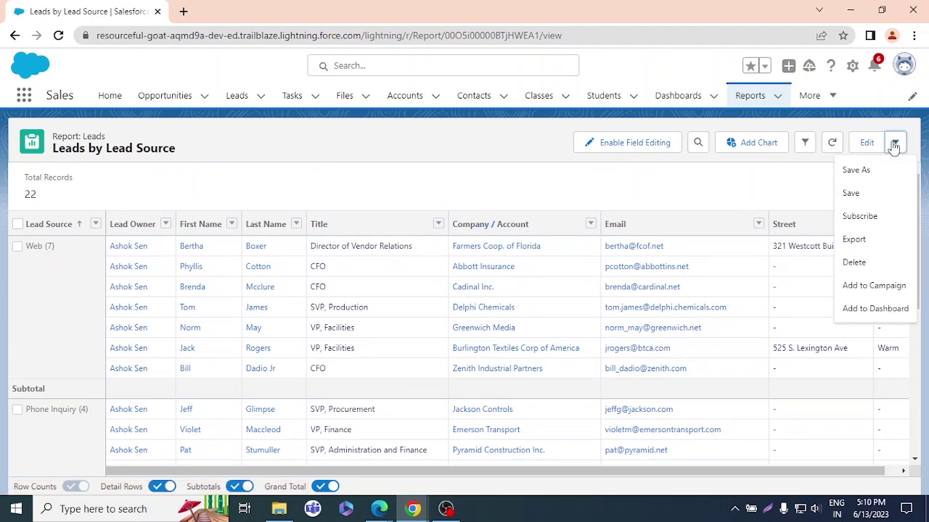
pyautogui.click(885, 311)
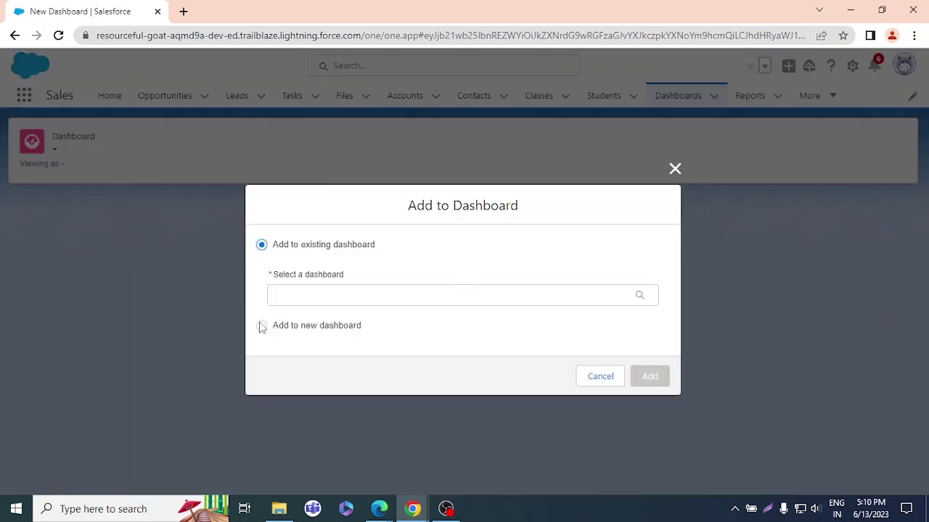
pyautogui.click(262, 326)
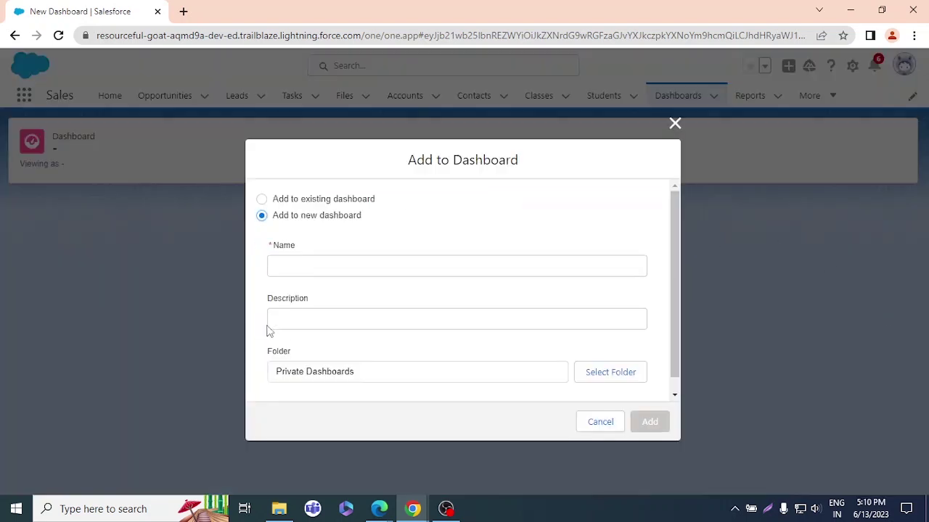
pyautogui.click(334, 265)
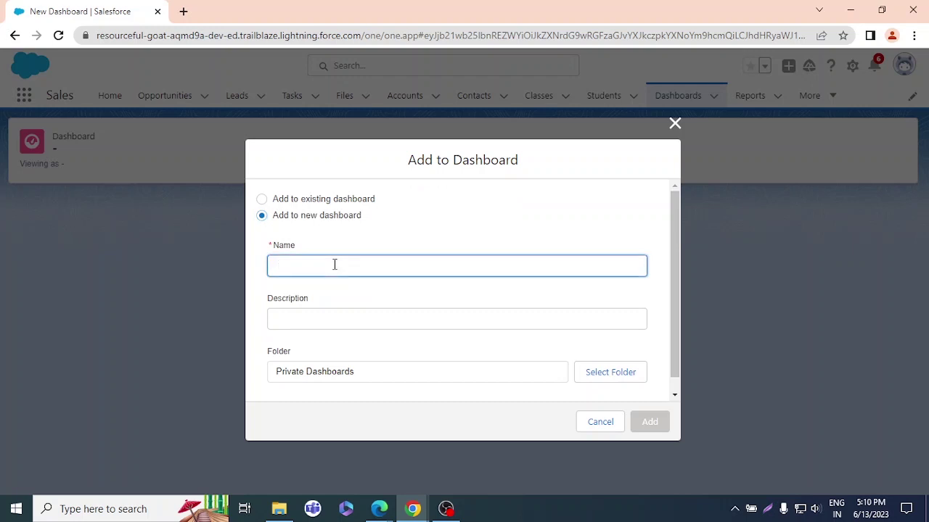
pyautogui.write('Lead Dashboard')
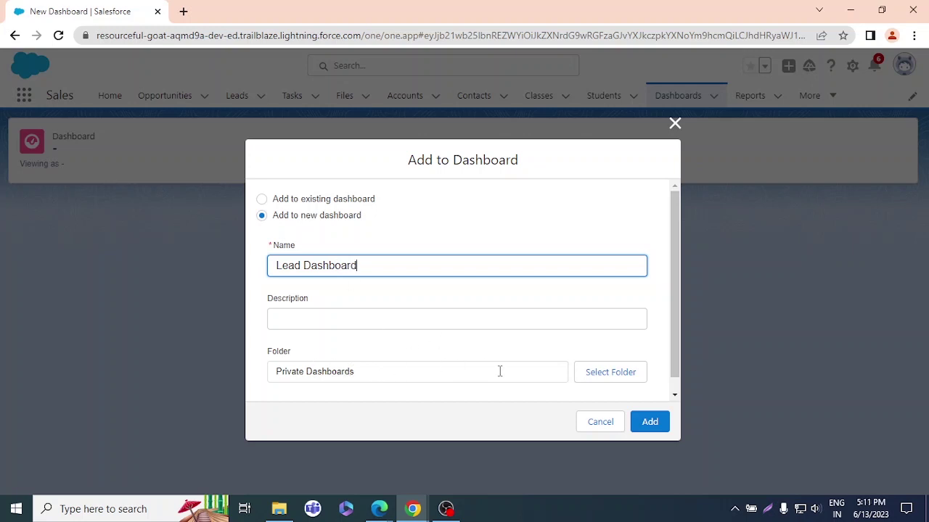
pyautogui.click(651, 424)
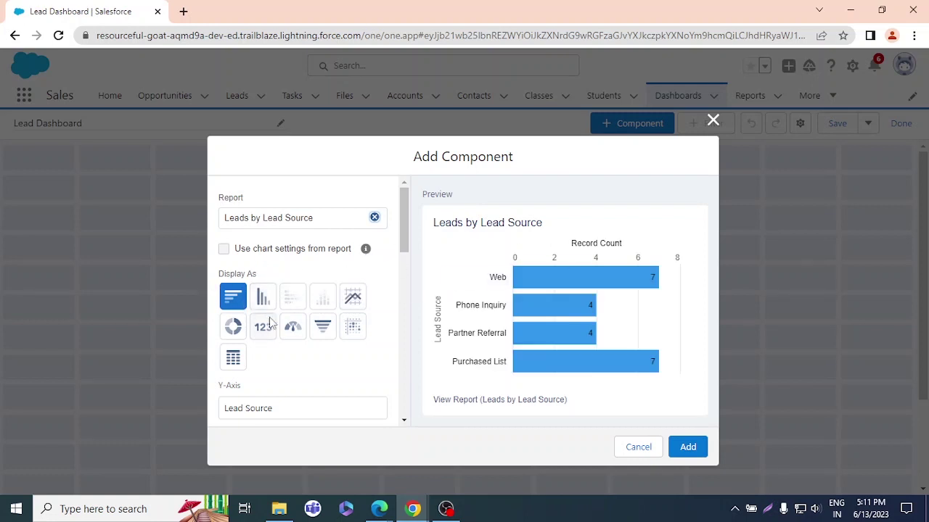
# Preview the report component in the available display types, including donut, horizontal and vertical bar, metric, gauge, funnel, line and table.
pyautogui.click(239, 331)
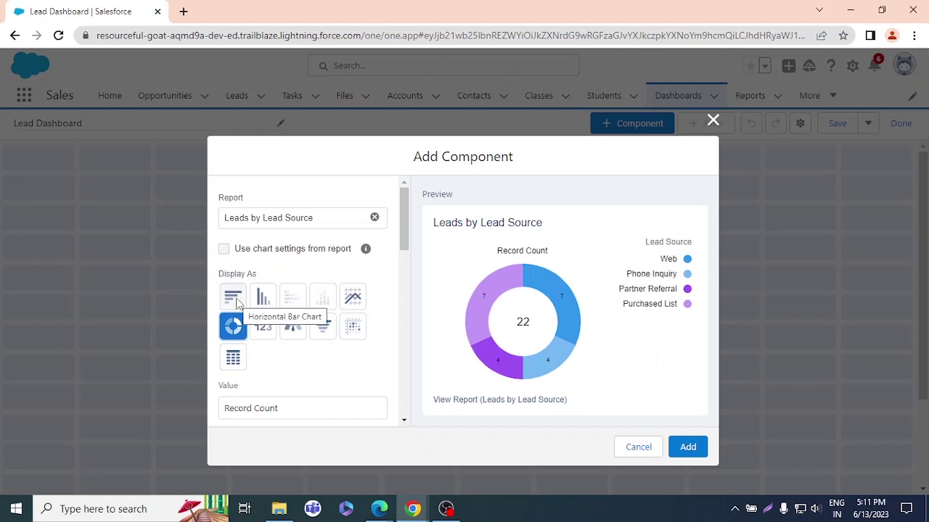
pyautogui.click(237, 303)
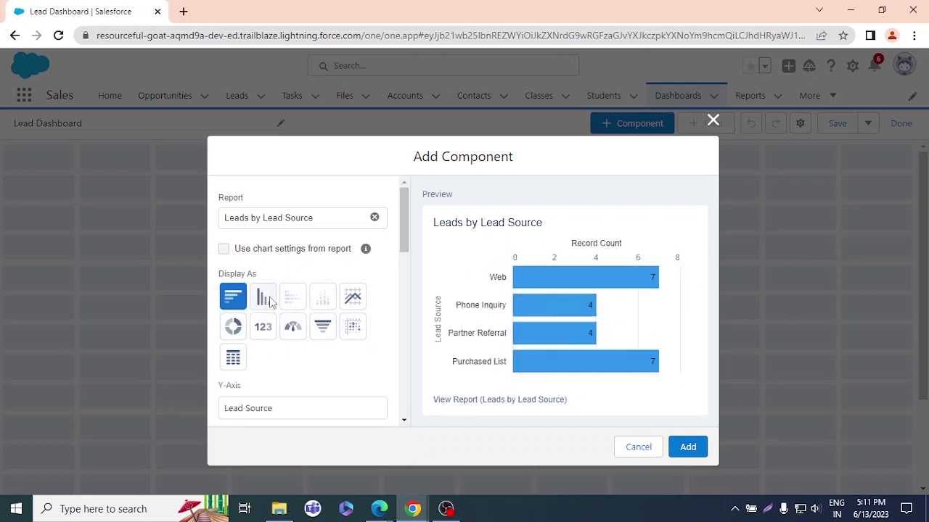
pyautogui.click(267, 300)
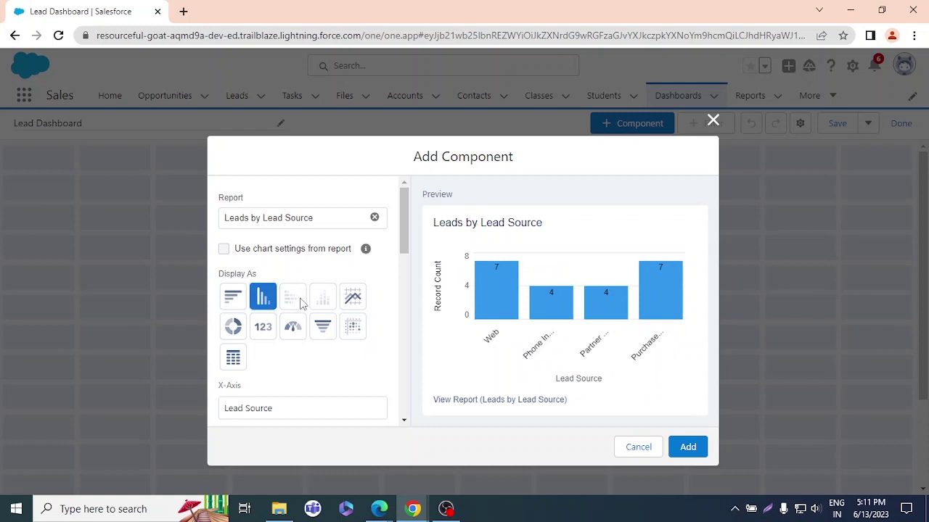
pyautogui.click(268, 328)
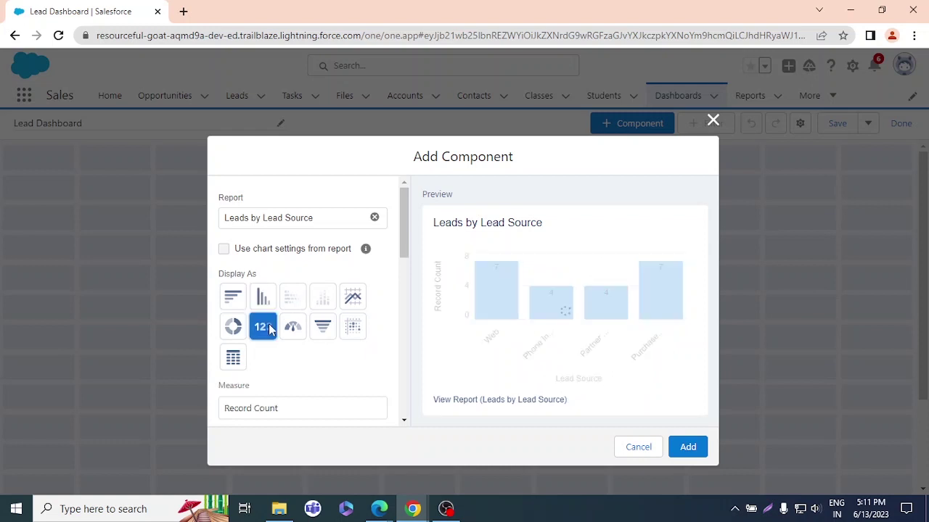
pyautogui.click(293, 328)
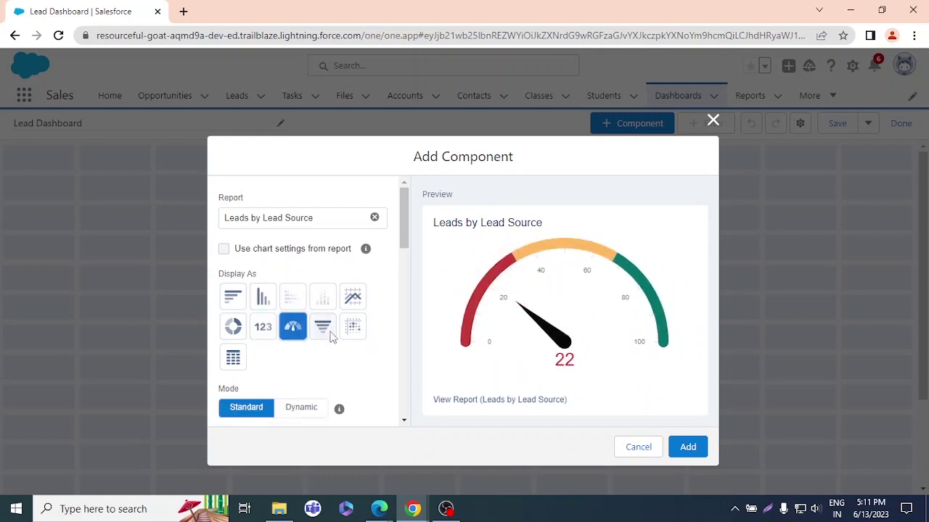
pyautogui.click(327, 336)
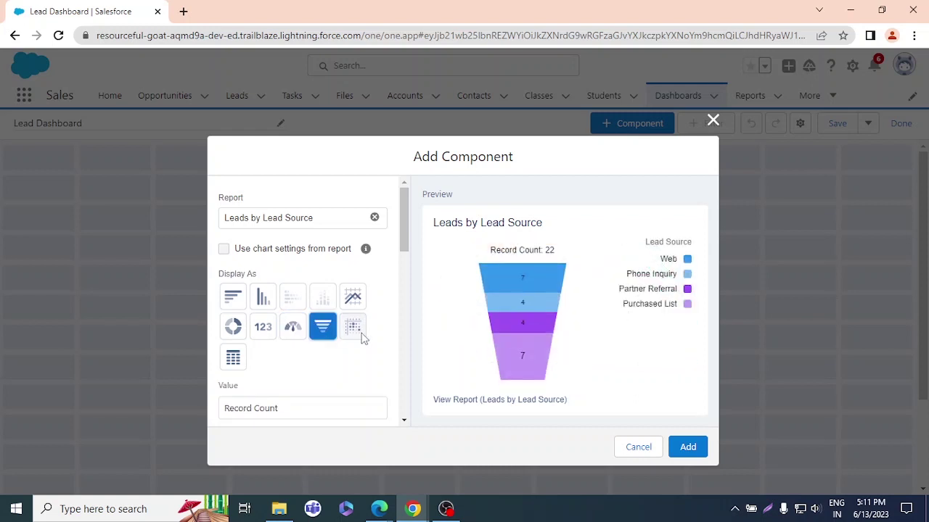
pyautogui.click(356, 330)
pyautogui.click(354, 299)
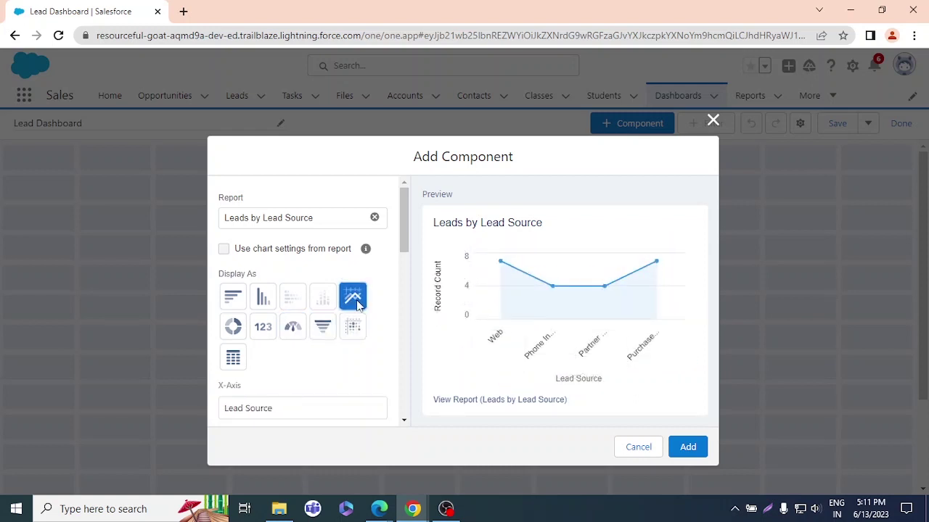
pyautogui.click(233, 326)
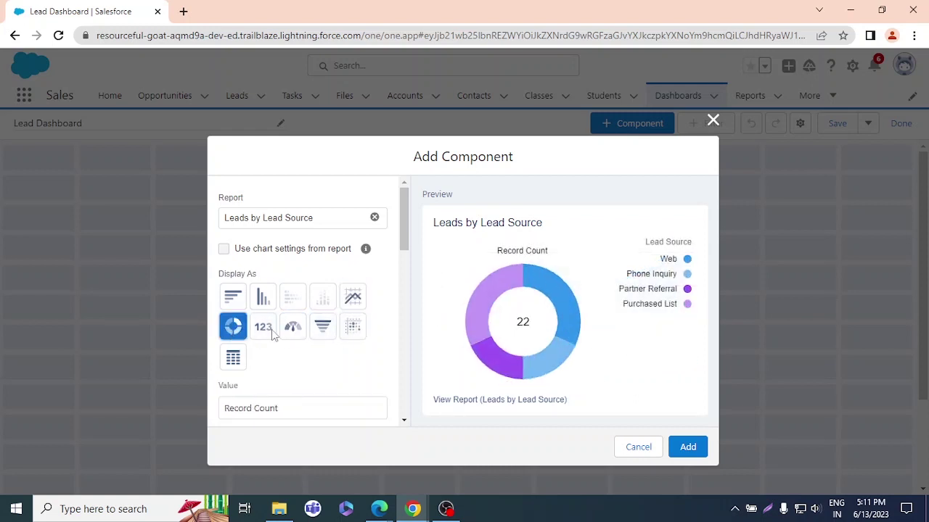
pyautogui.click(234, 358)
# Display the report as a donut chart with the Dark component theme and add it to the dashboard.
pyautogui.click(233, 328)
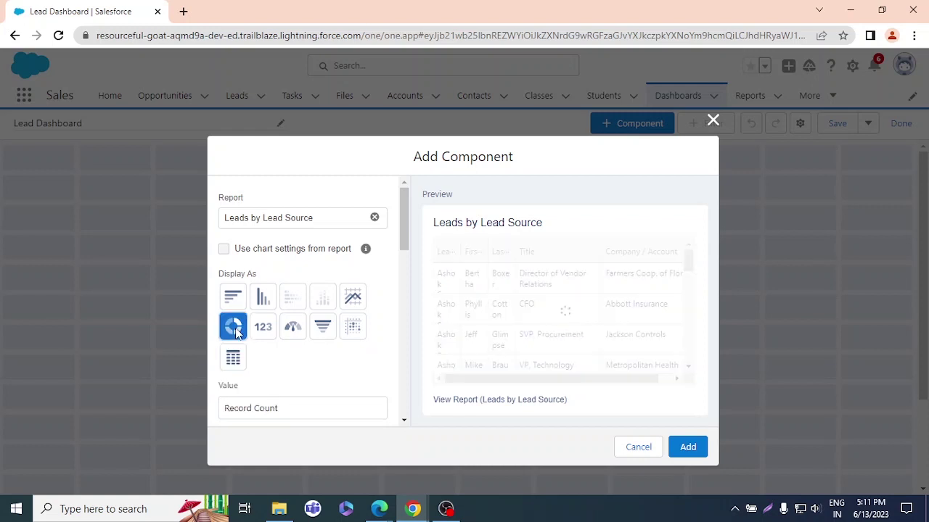
pyautogui.scroll(-5, 281, 370)
pyautogui.scroll(-1, 280, 367)
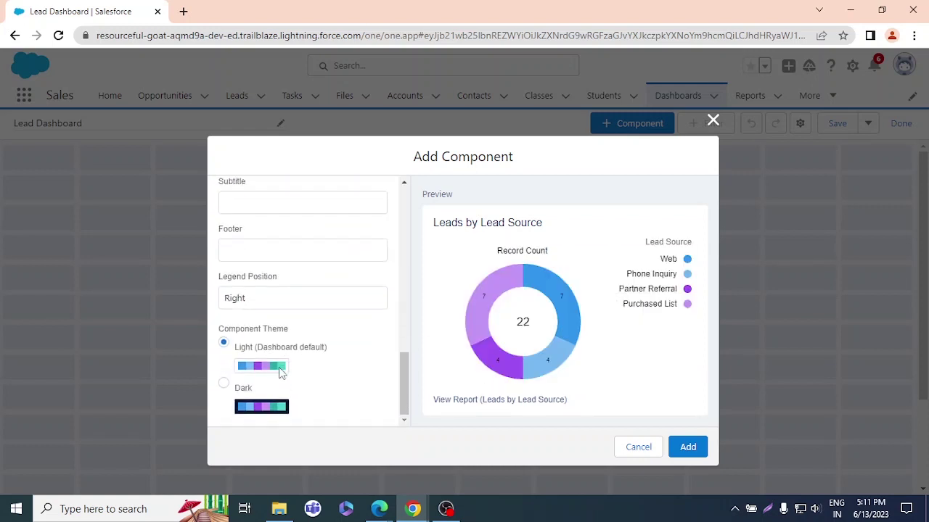
pyautogui.click(224, 386)
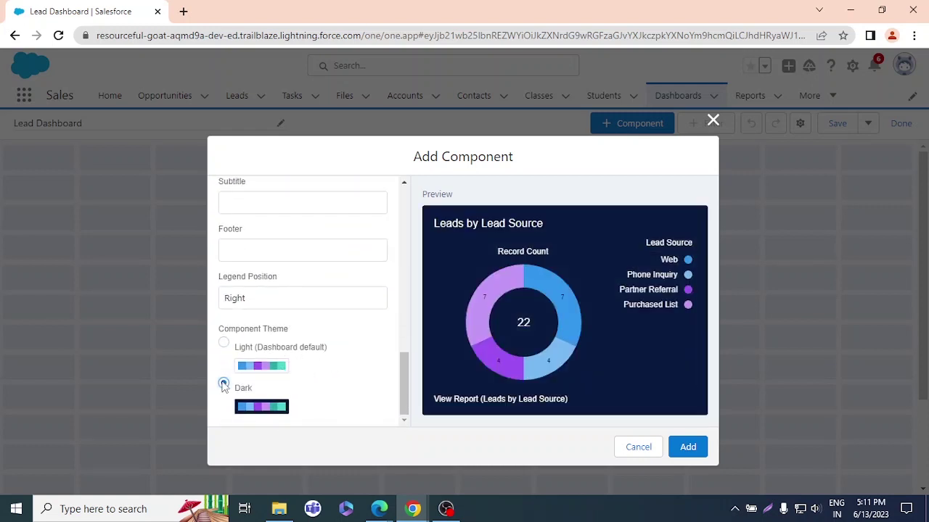
pyautogui.scroll(6, 296, 294)
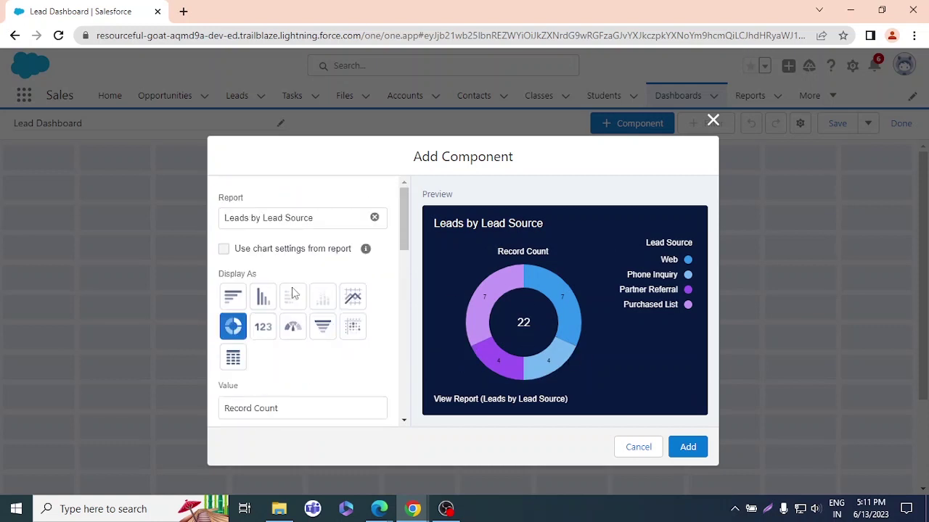
pyautogui.scroll(-5, 296, 294)
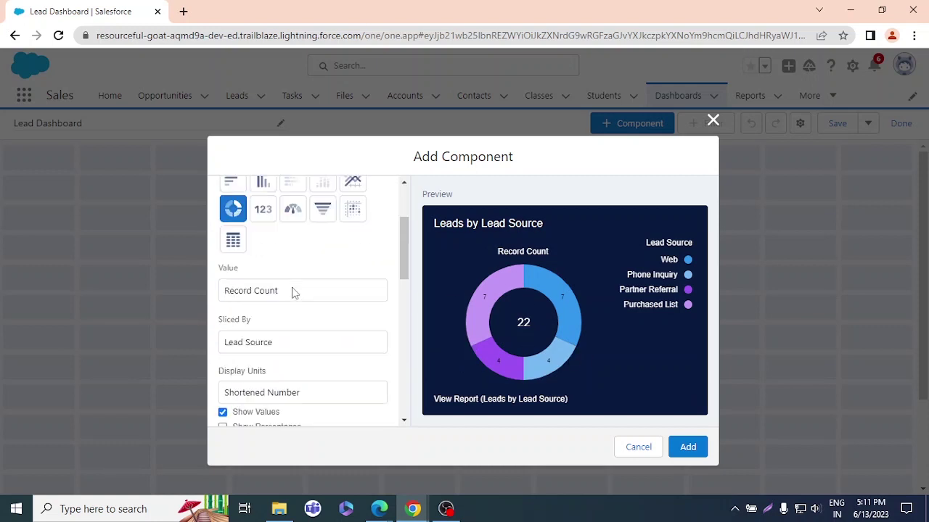
pyautogui.click(688, 446)
# Move the donut component to start at the fourth grid column and enlarge it to about 6 columns by 11 rows.
pyautogui.moveTo(257, 288); pyautogui.dragTo(541, 317)
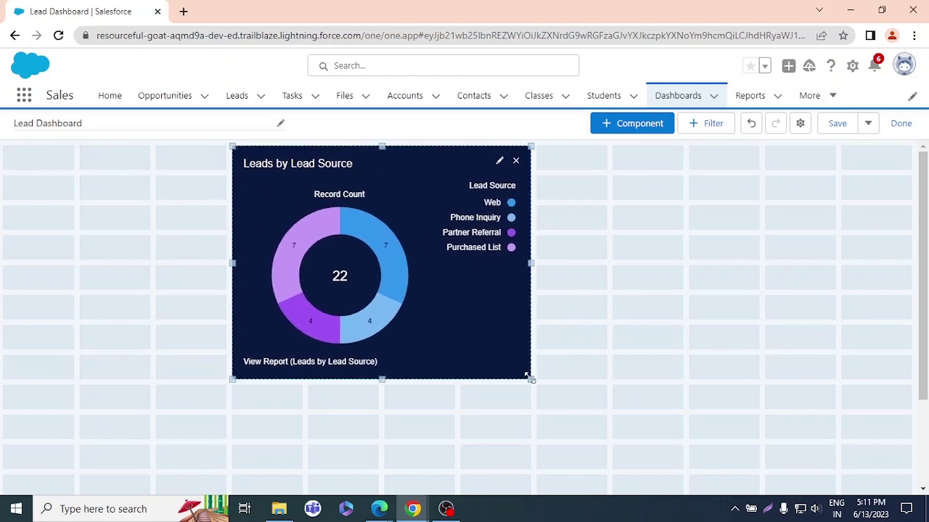
pyautogui.moveTo(530, 378); pyautogui.dragTo(669, 459)
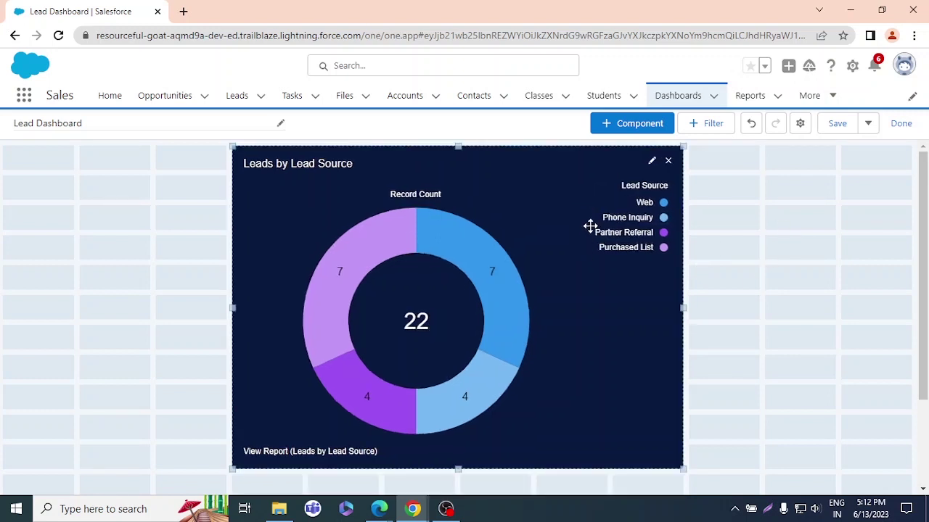
# Save the Lead Dashboard and return to the list of recent dashboards.
pyautogui.click(837, 125)
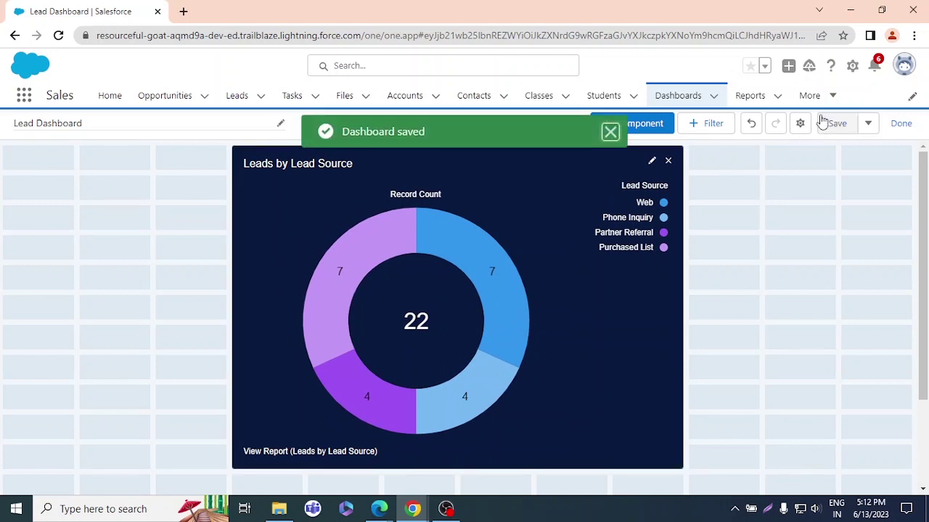
pyautogui.click(693, 103)
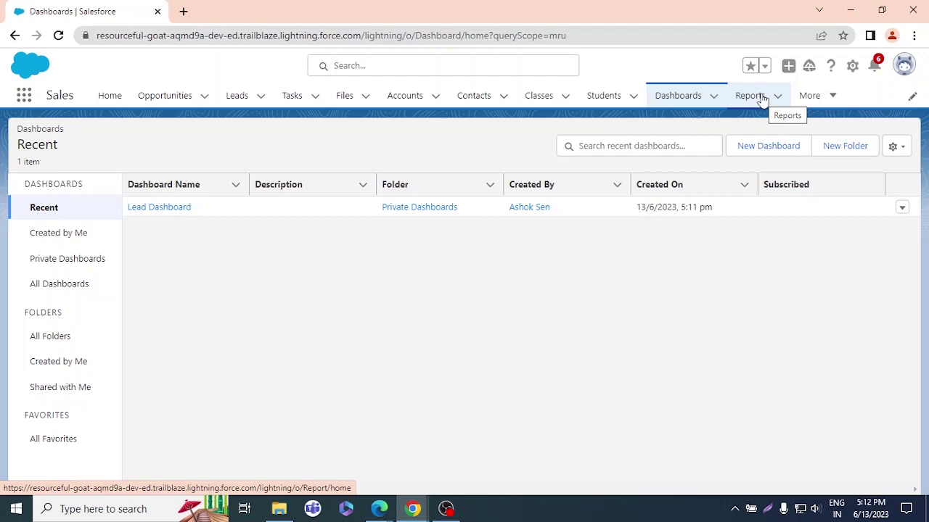
# Switch to Report.pdf in Edge to review the reports and dashboards notes, then return to Salesforce in Chrome.
pyautogui.hotkey('alt', 'Tab')
pyautogui.scroll(-8, 611, 232)
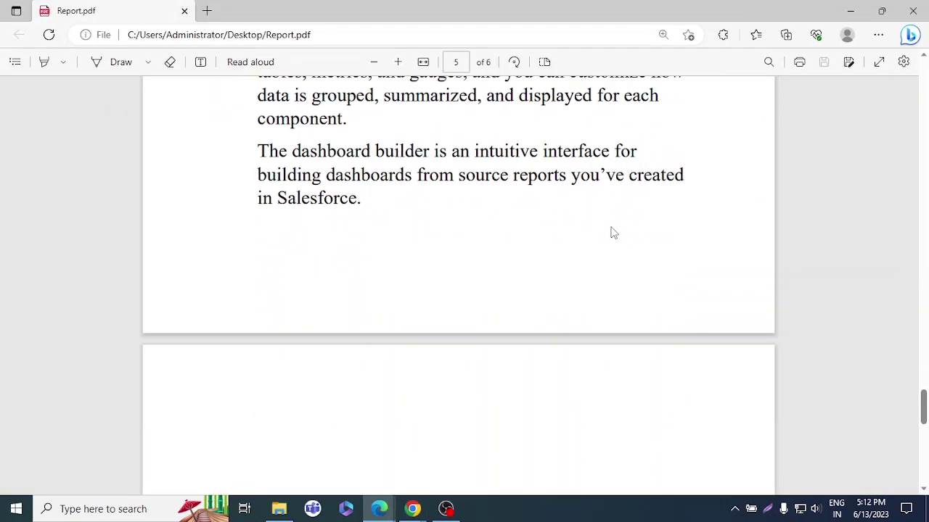
pyautogui.scroll(5, 612, 234)
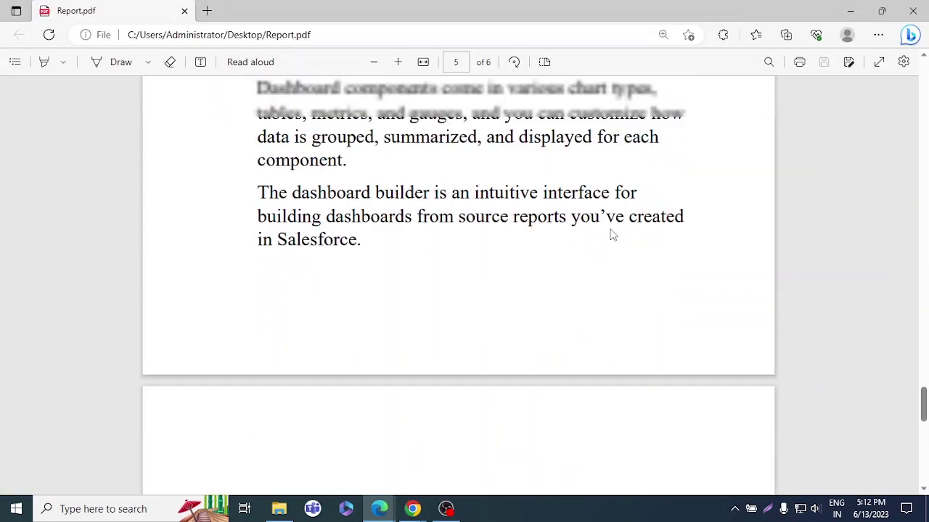
pyautogui.hotkey('alt', 'Tab')
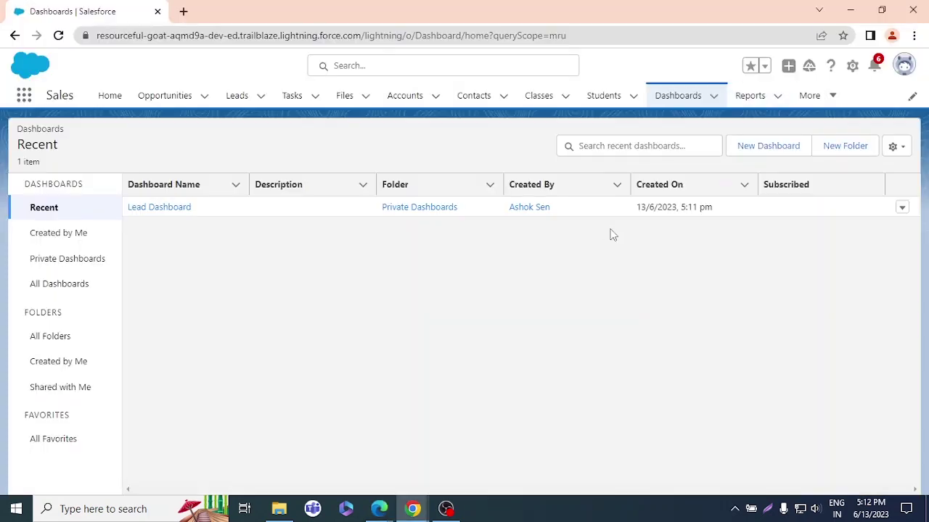
pyautogui.hotkey('alt', 'Tab')
pyautogui.scroll(10, 612, 235)
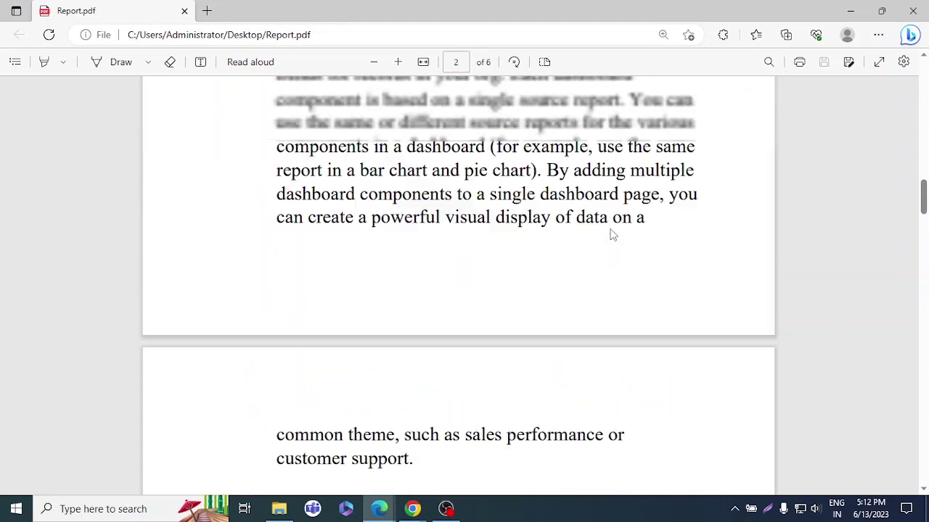
pyautogui.scroll(4, 612, 234)
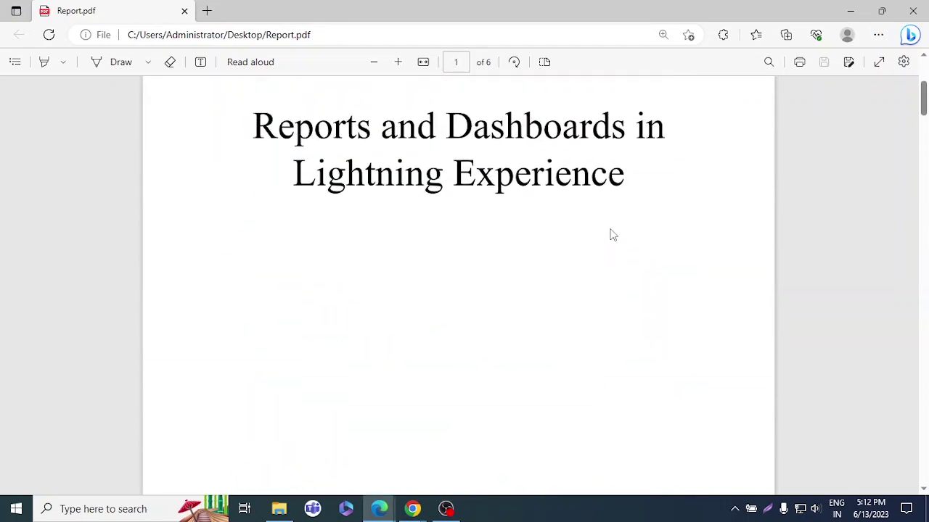
pyautogui.hotkey('alt', 'Tab')
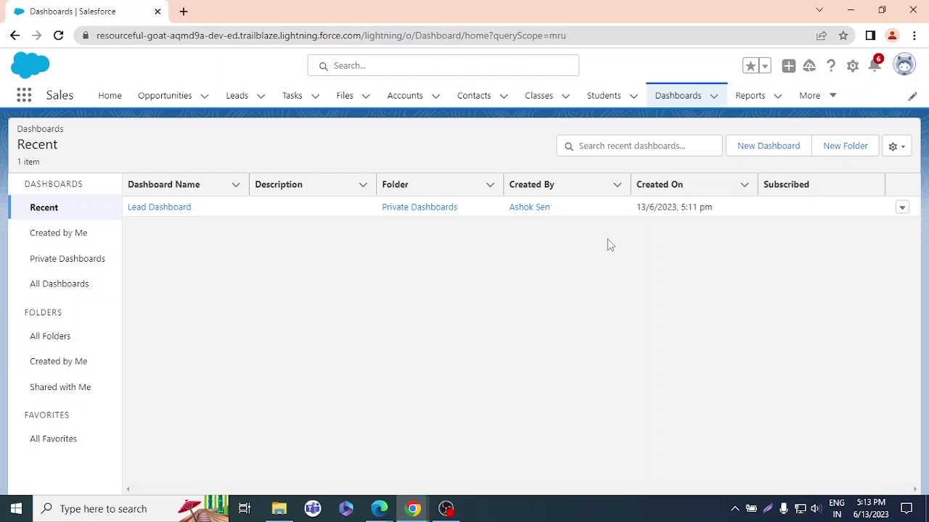
pyautogui.moveTo(448, 510)
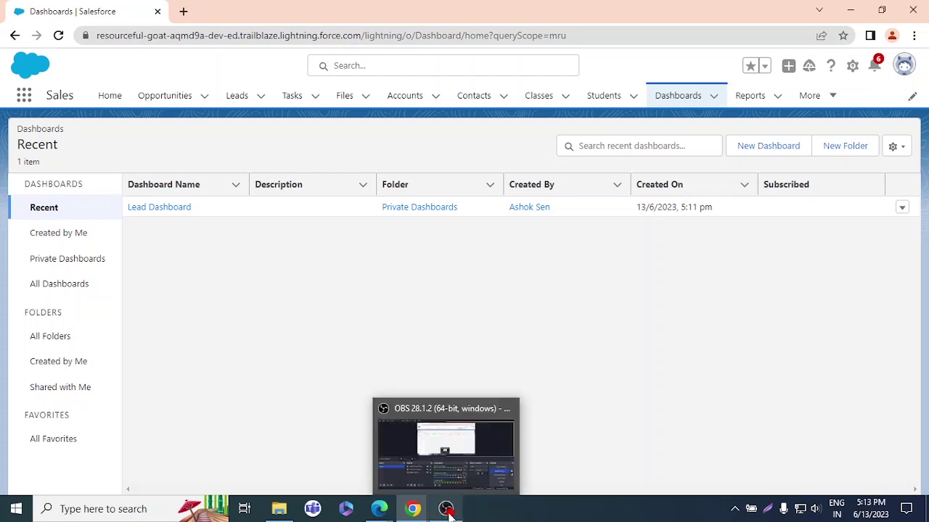